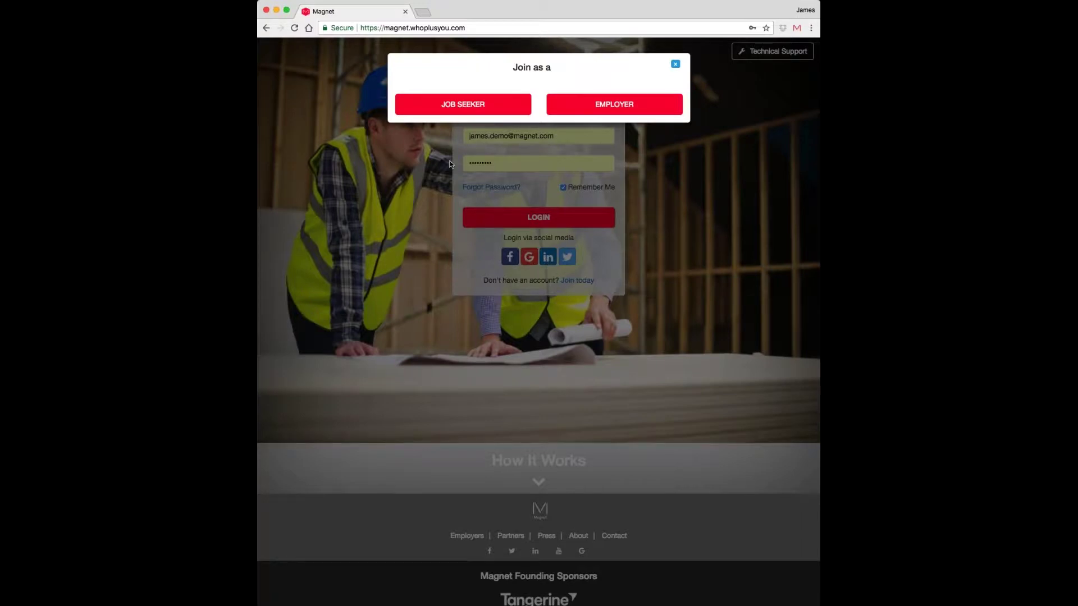
- Dismiss the 'Join as a' prompt, log in, and go to My Resume
click(676, 64)
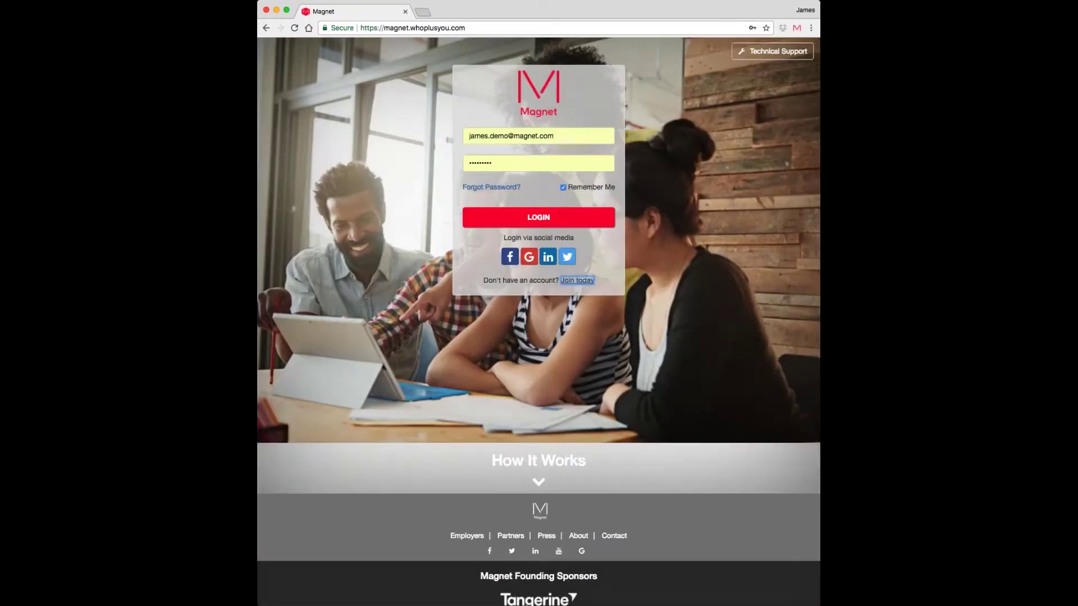
click(549, 219)
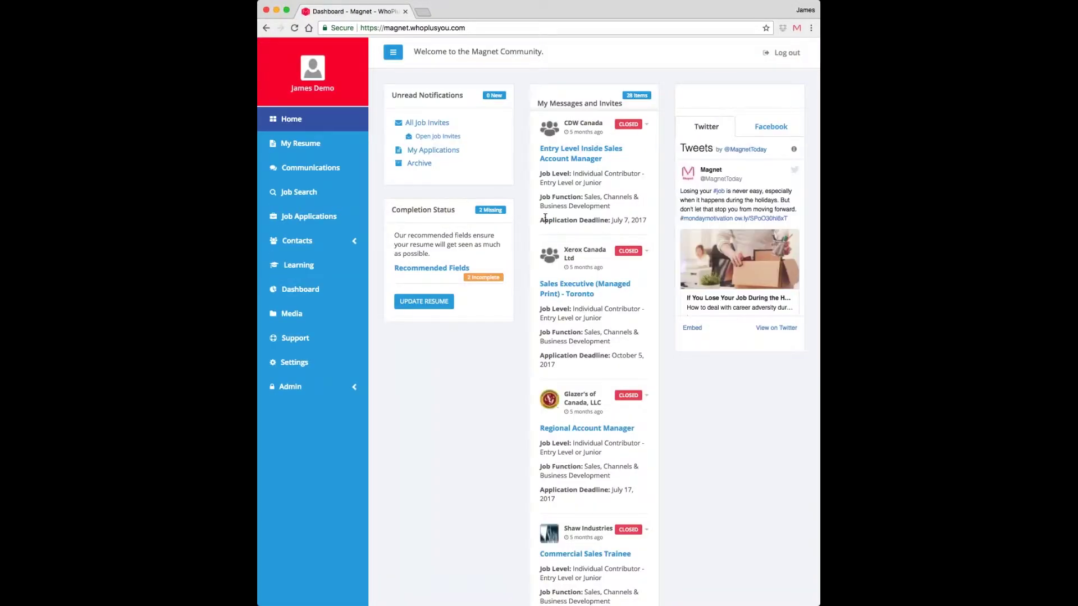
click(300, 143)
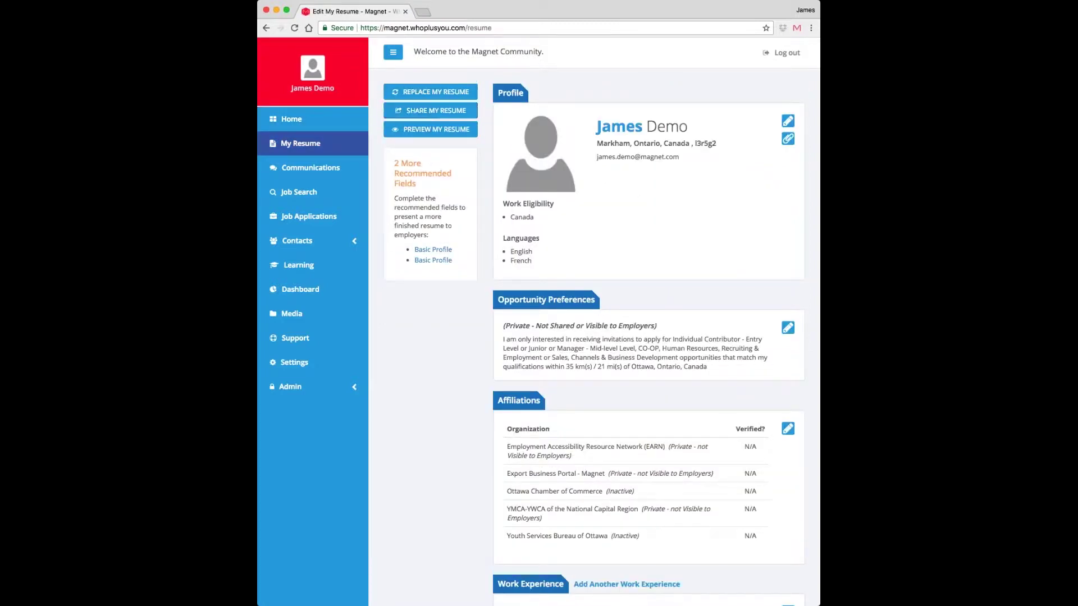
- Replace the current resume, confirm clearing it, and skip the resume upload step
click(431, 91)
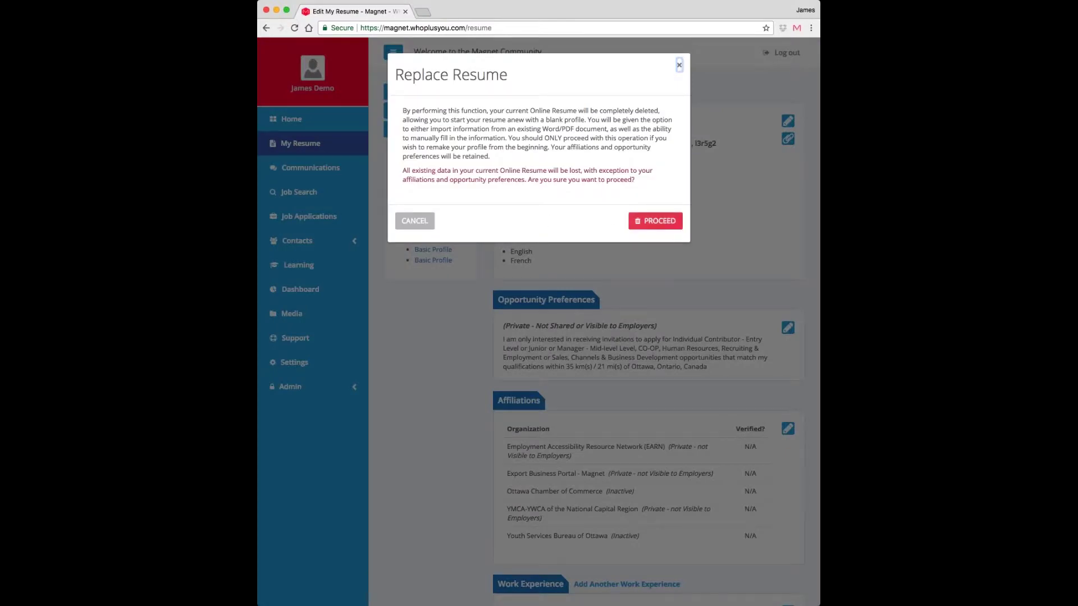
click(655, 221)
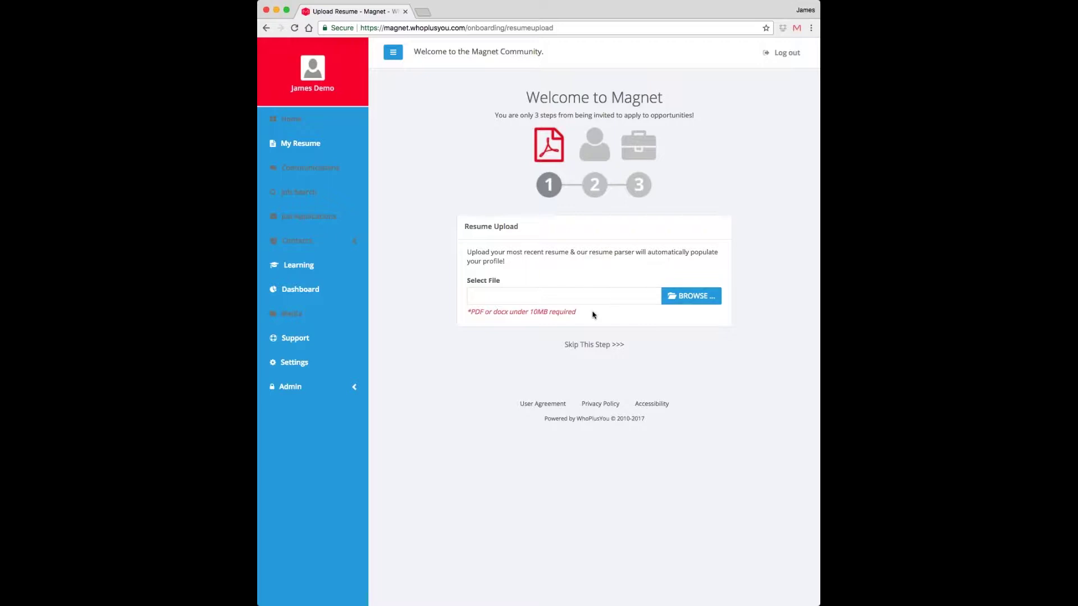
click(576, 347)
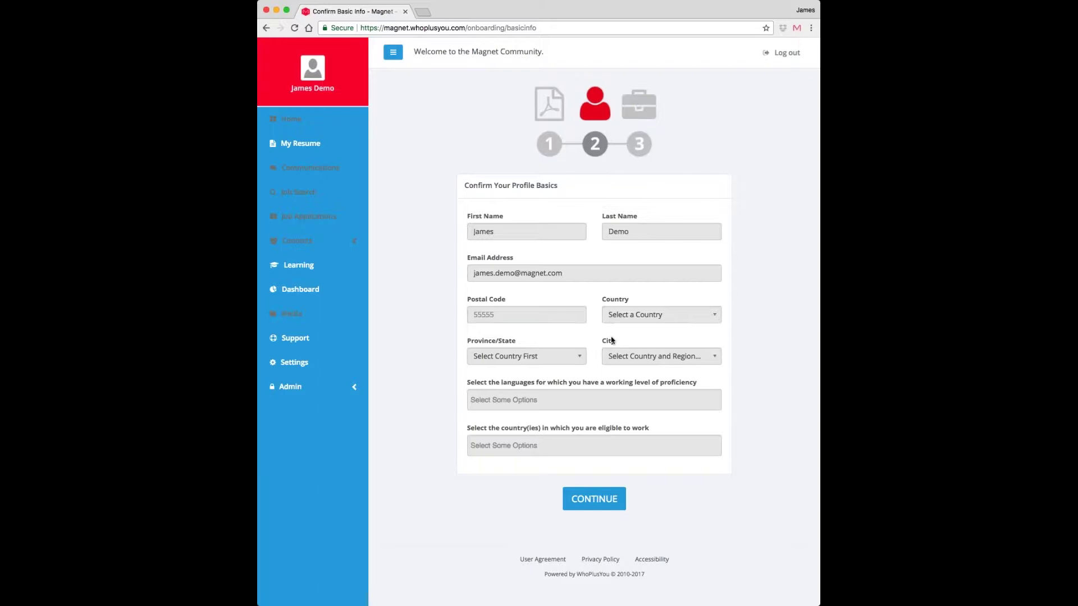
- Enter the profile's postal code
click(474, 314)
text(l3r5g2)
click(527, 356)
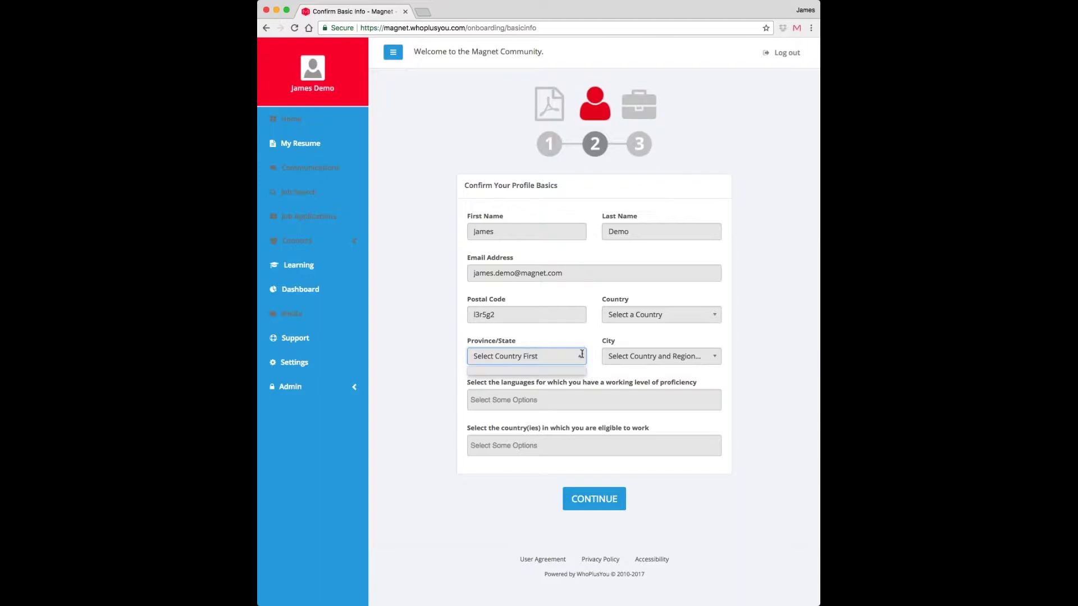
click(692, 359)
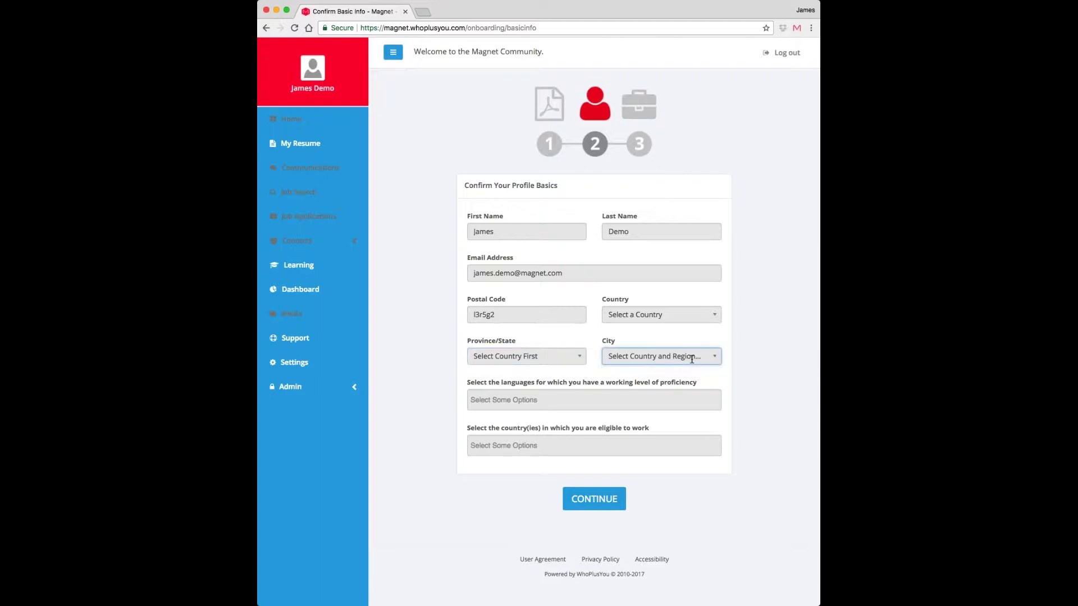
- Set the country to Canada
click(662, 314)
text(c)
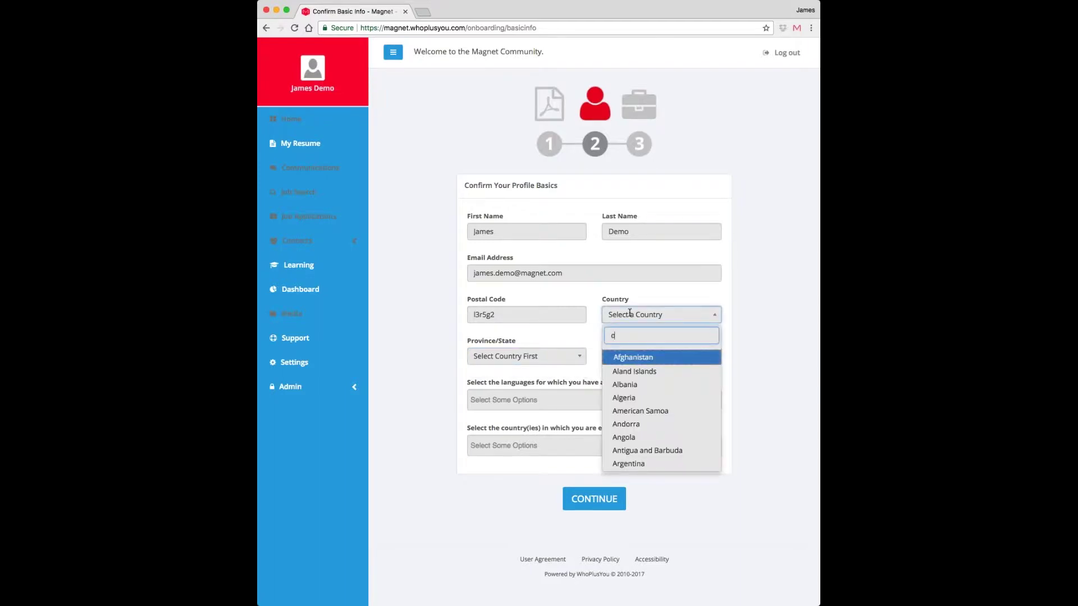
text(an)
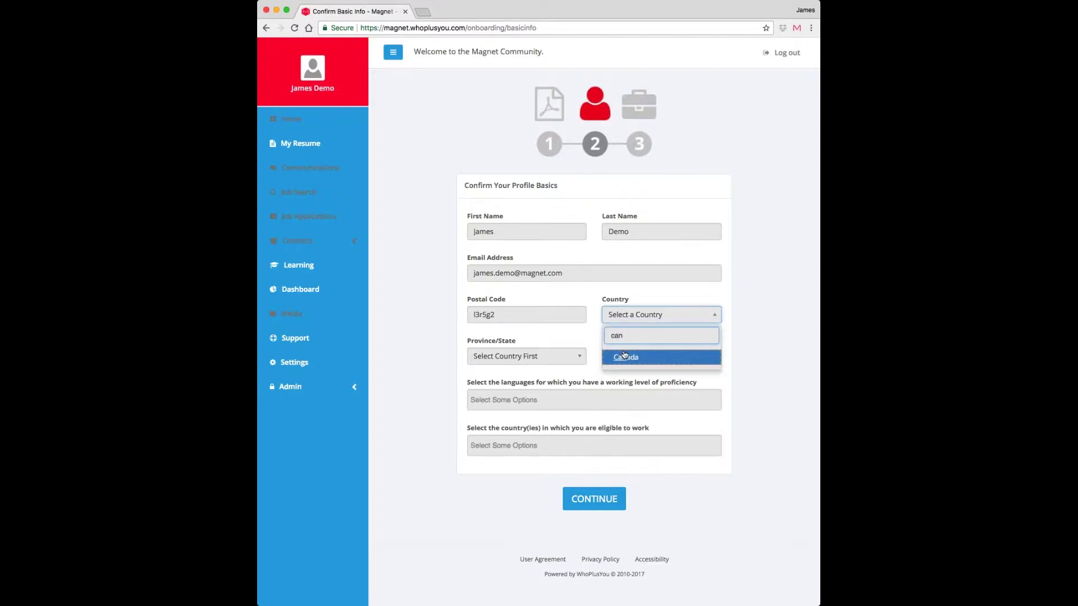
key(BackSpace)
key(BackSpace)
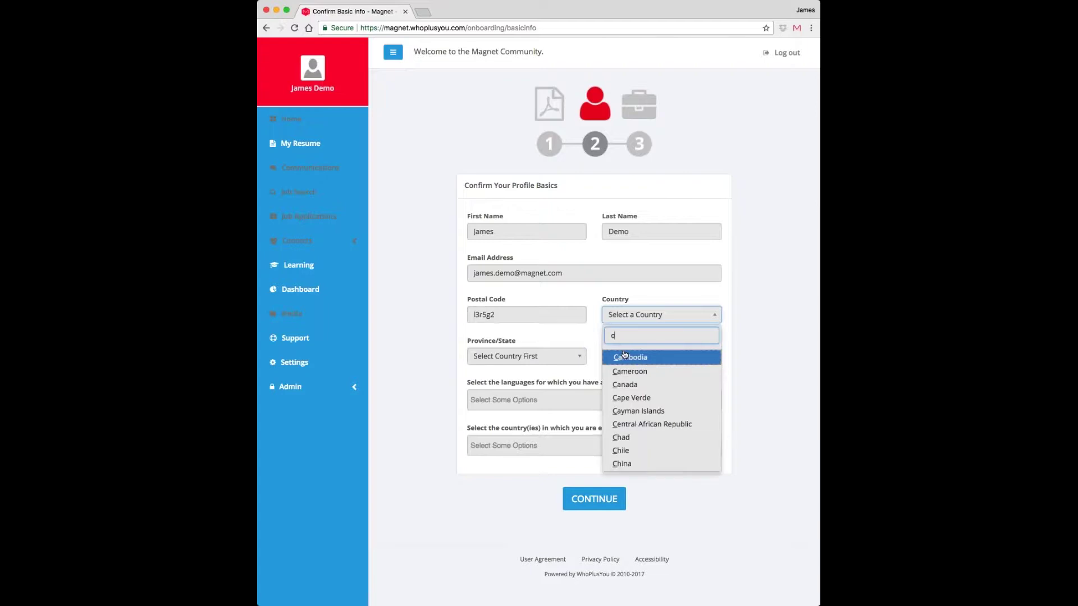
text(an)
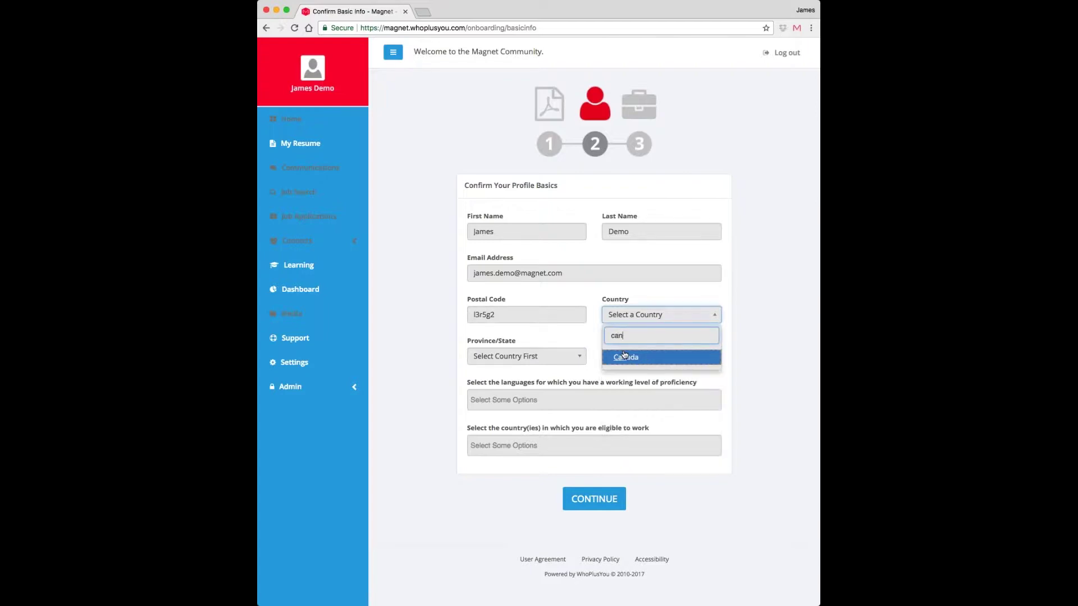
click(625, 357)
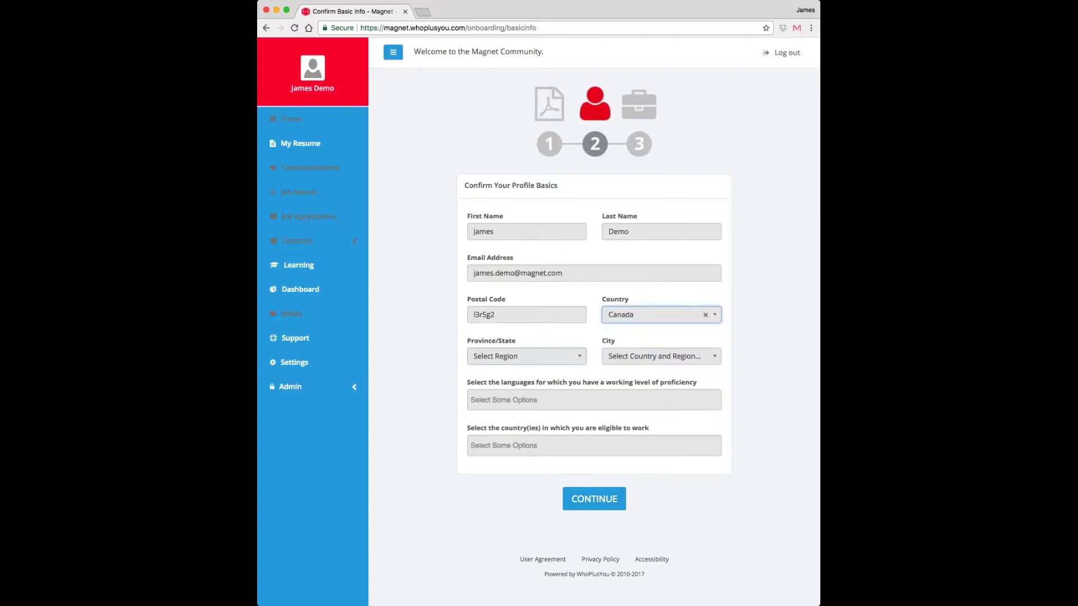
- Set the province to Ontario and the city to Ottawa
key(Tab)
key(Return)
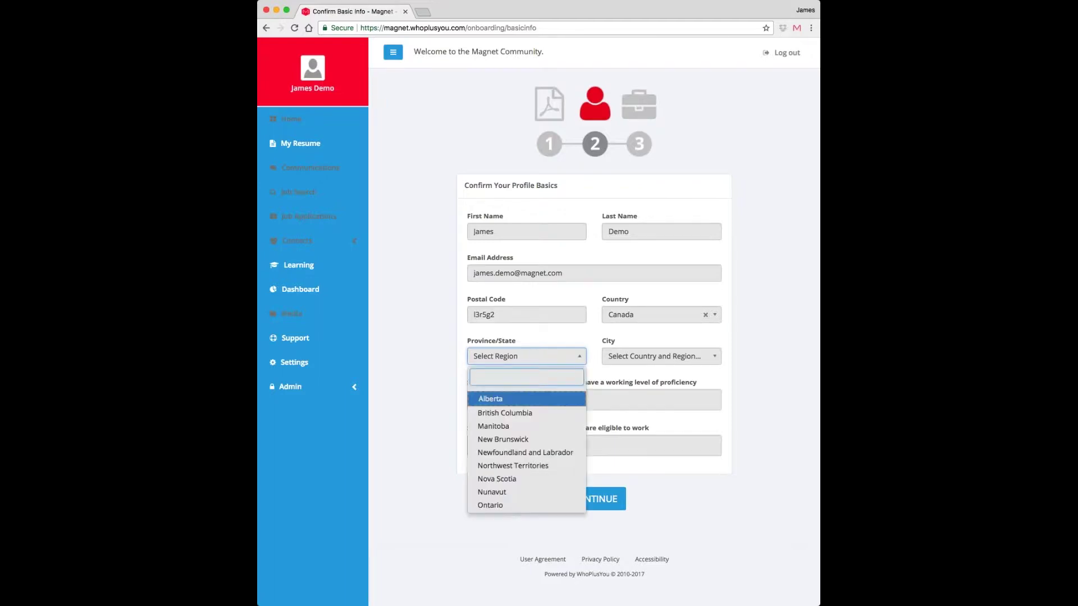
text(ona)
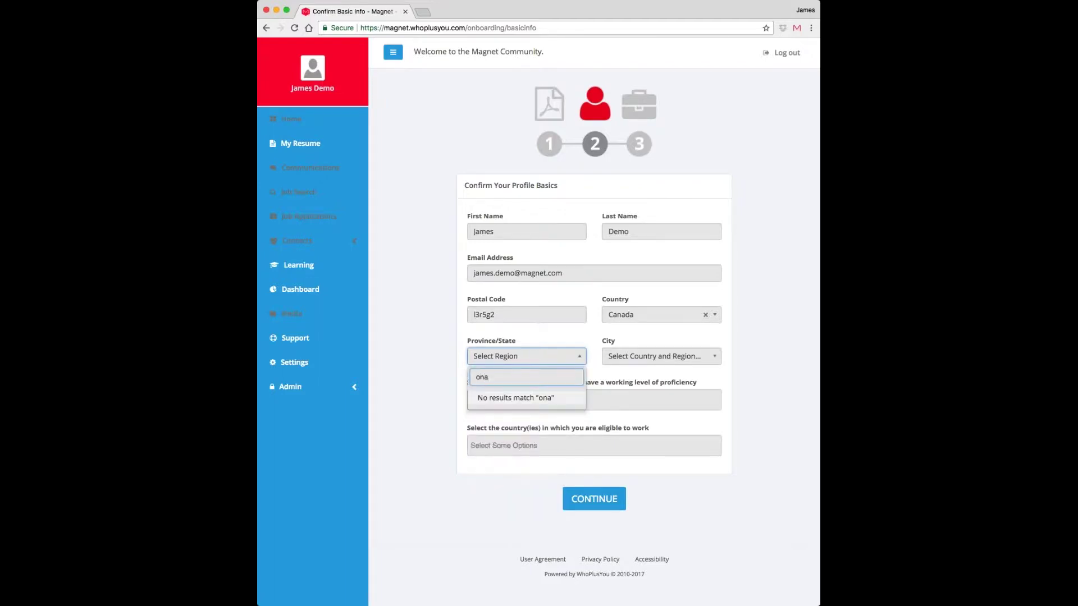
key(BackSpace)
key(Return)
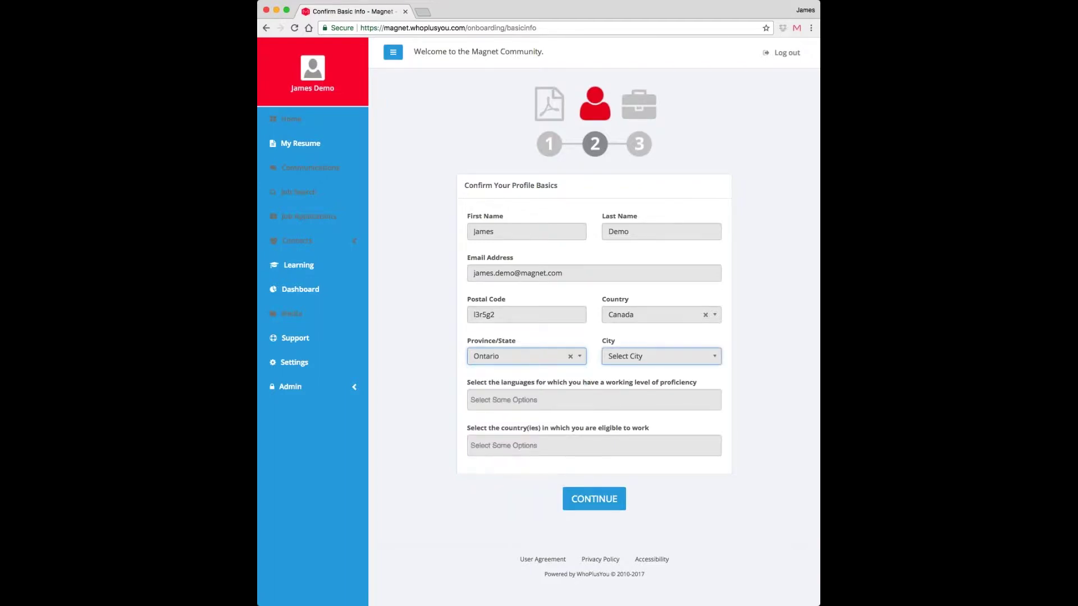
click(693, 363)
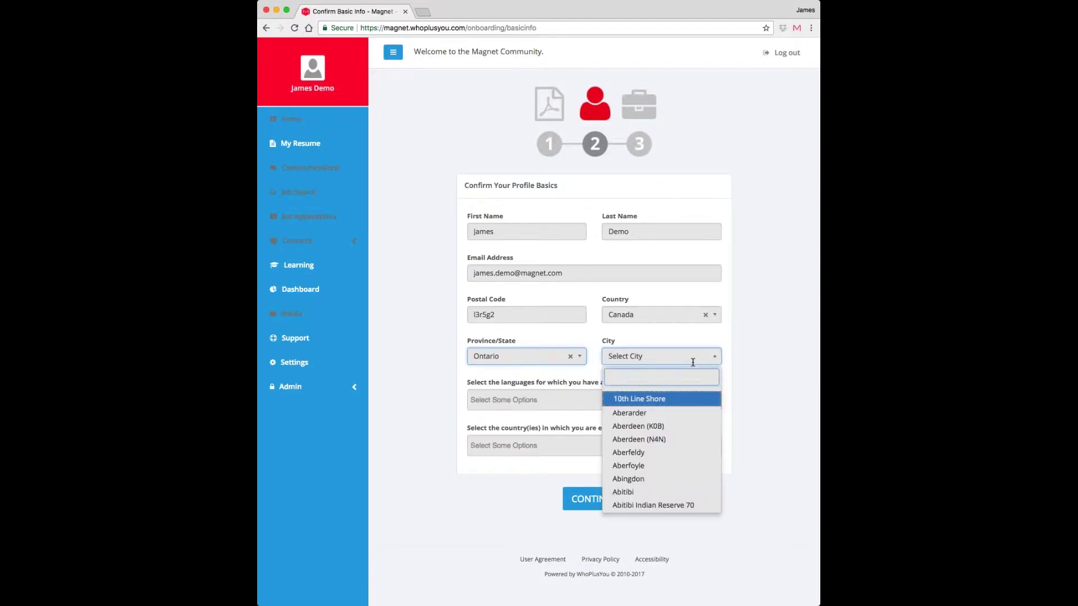
text(ot)
key(Return)
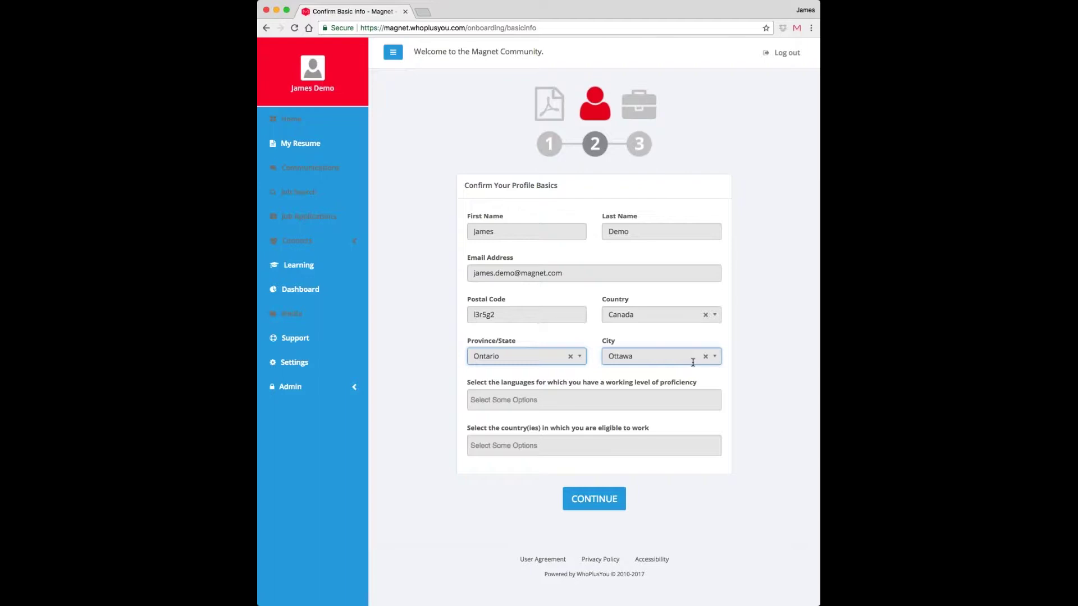
click(522, 397)
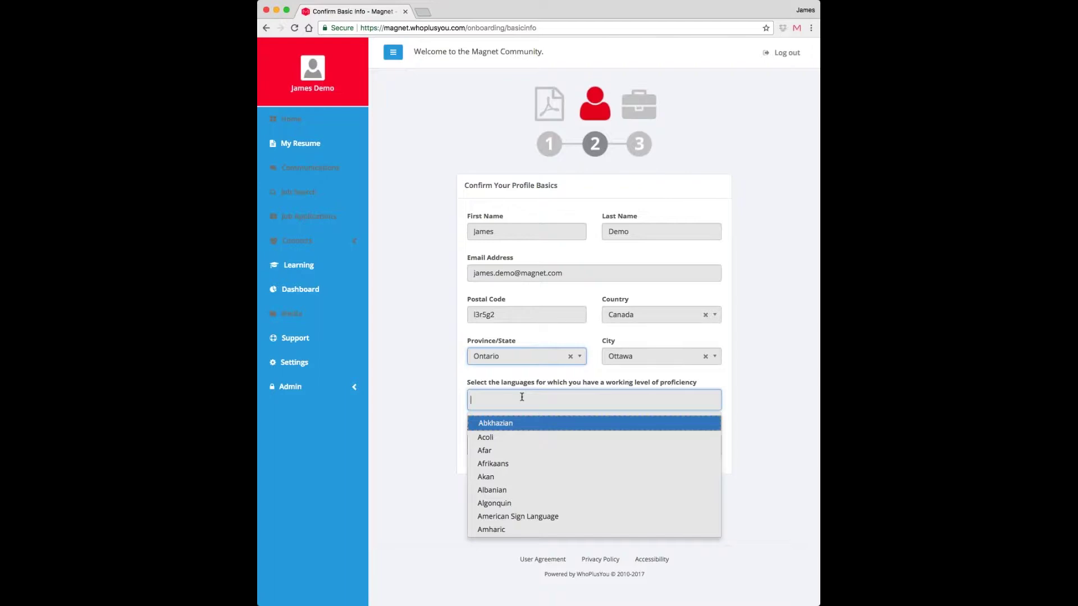
- Add English and French as working languages
text(eng)
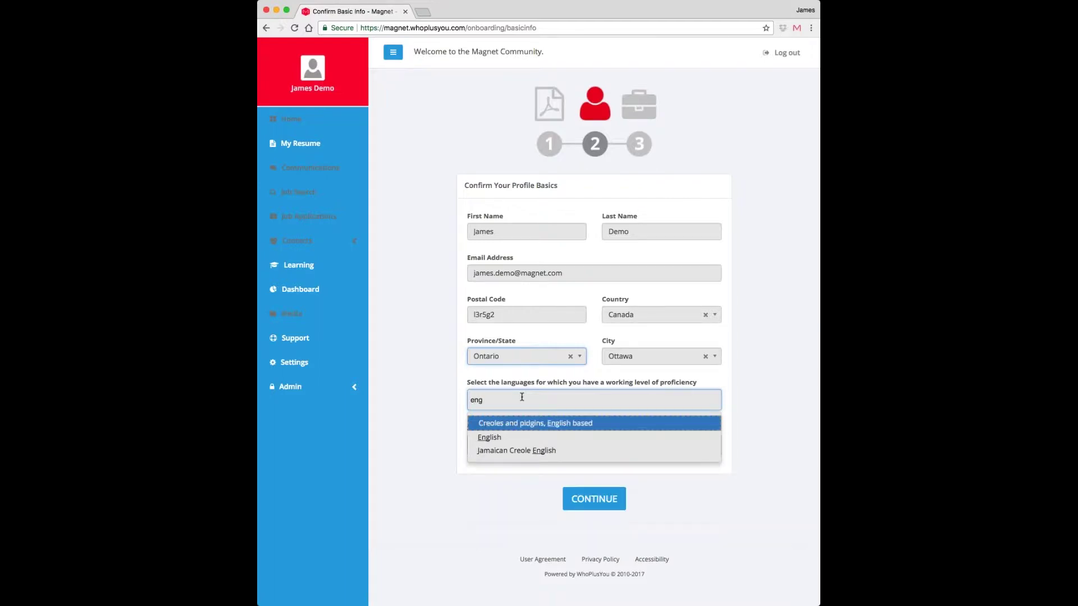
click(496, 437)
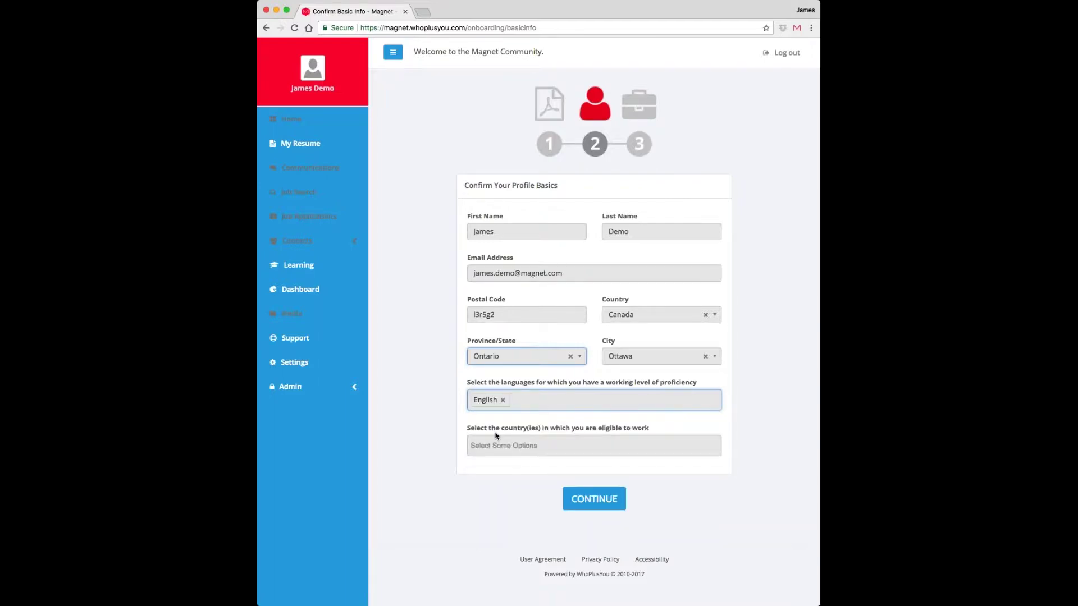
text(fr)
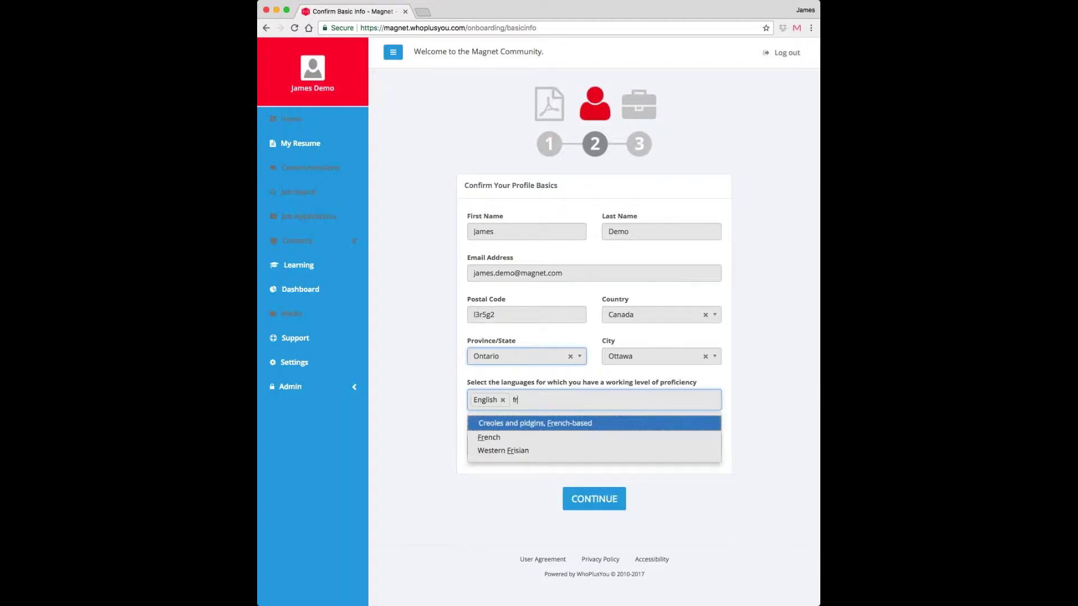
click(493, 438)
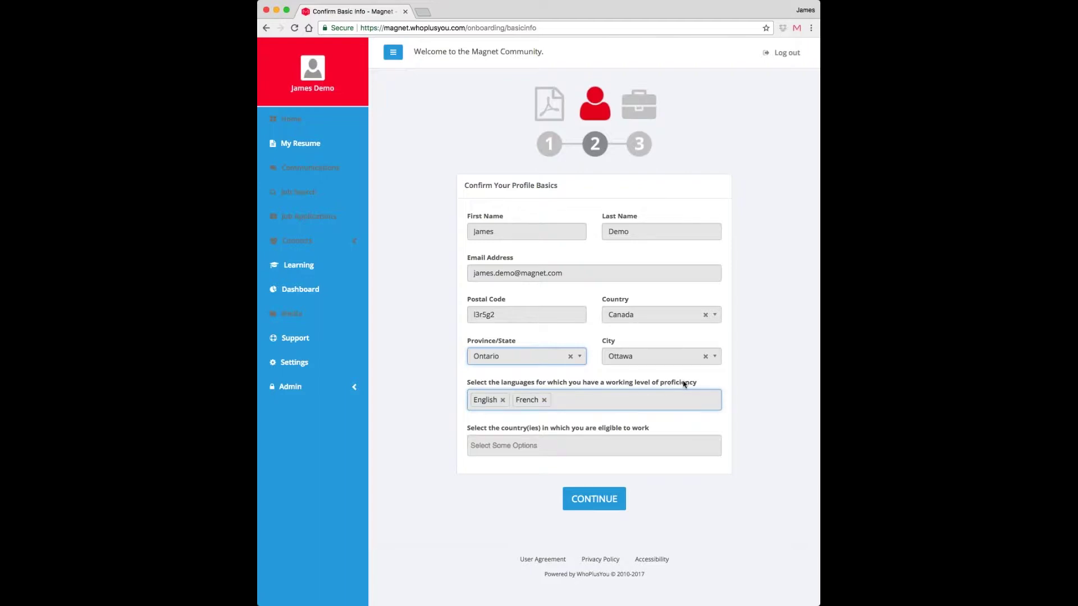
- Add Canada, United States and United Kingdom as work-eligible countries
click(570, 441)
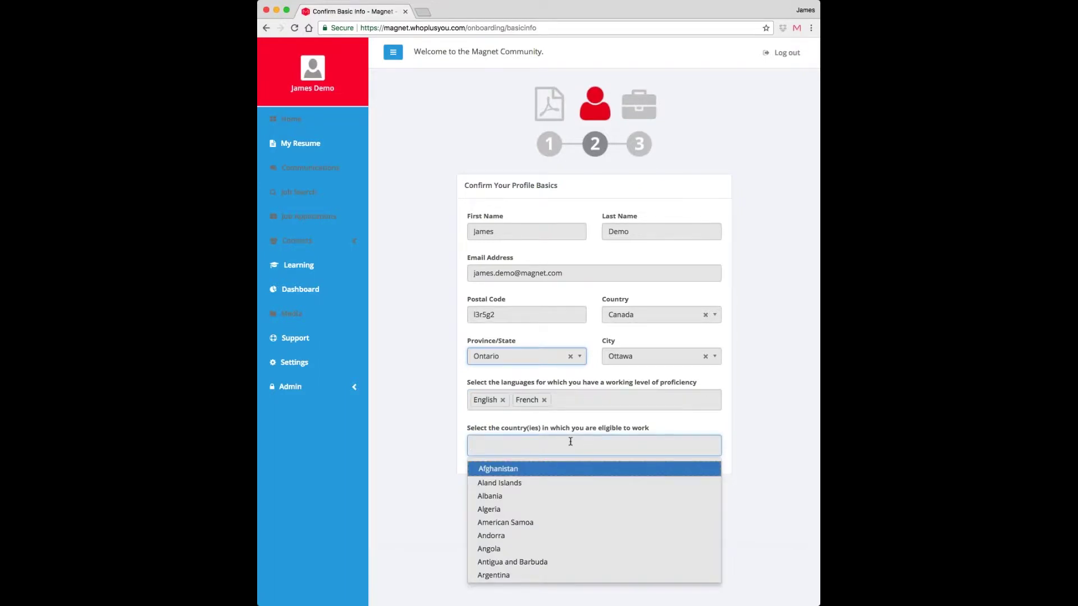
text(can)
key(Return)
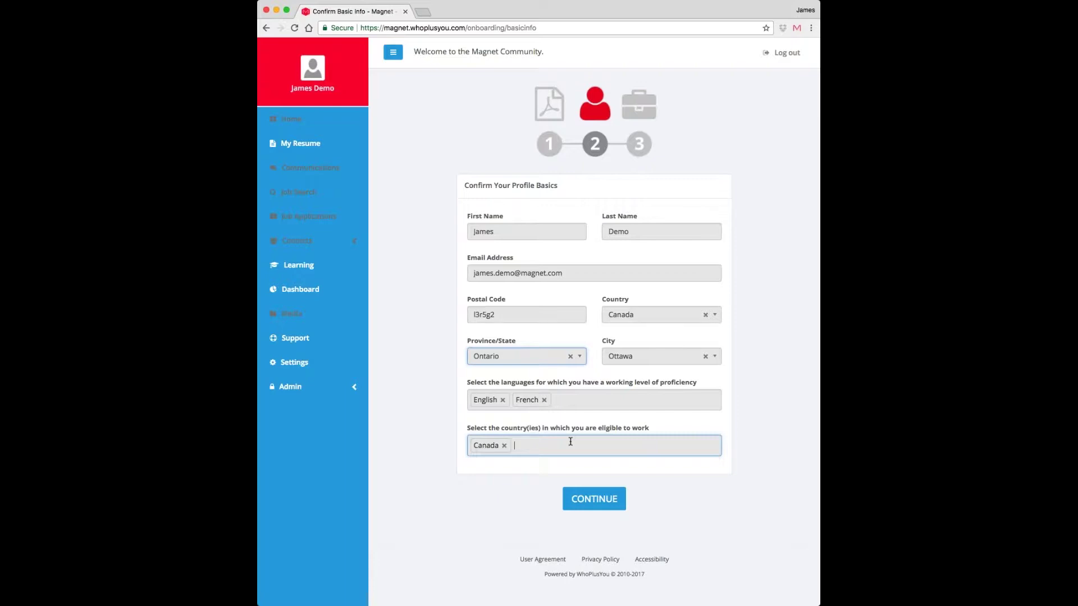
text(un)
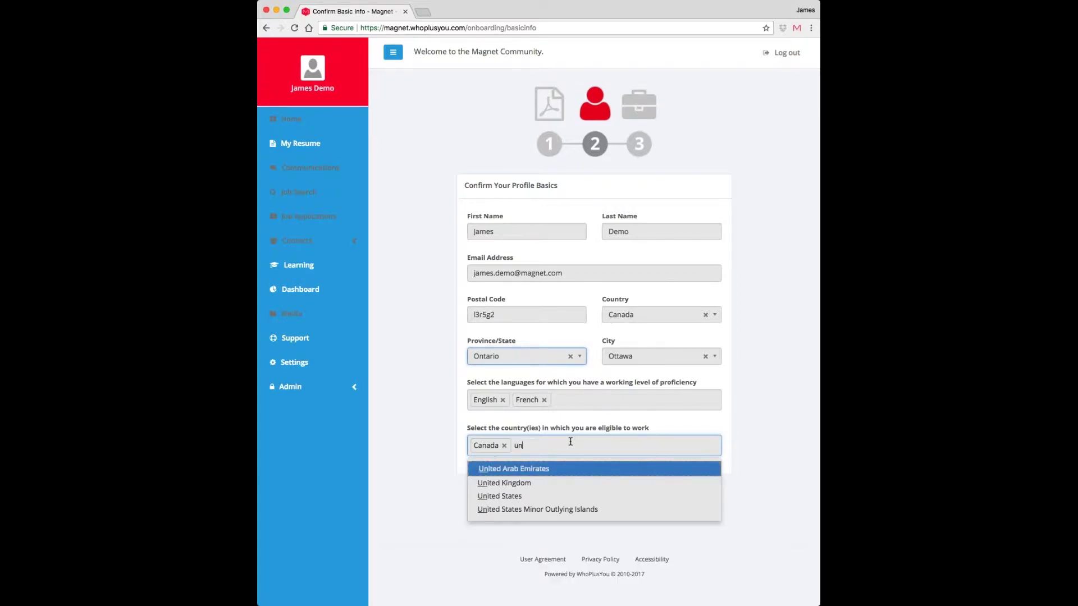
key(Down)
key(Down)
key(Down)
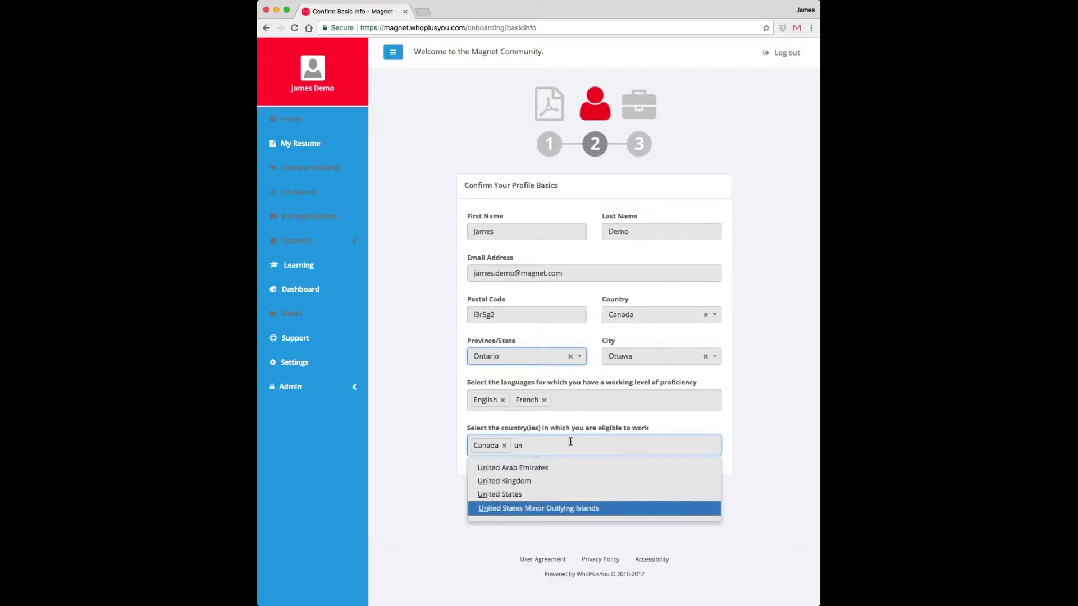
key(Up)
key(Return)
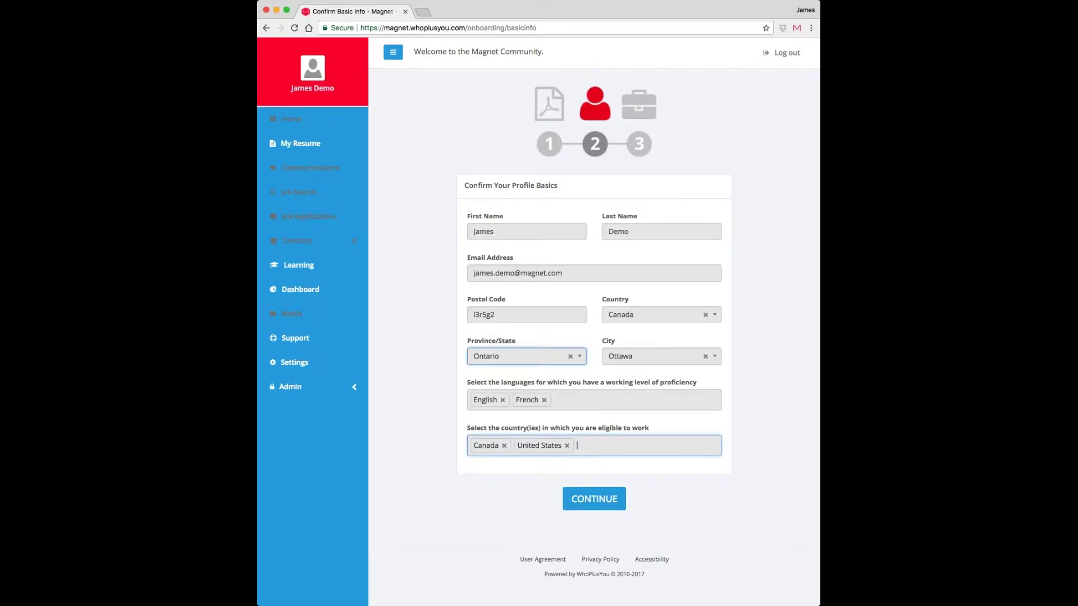
text(un)
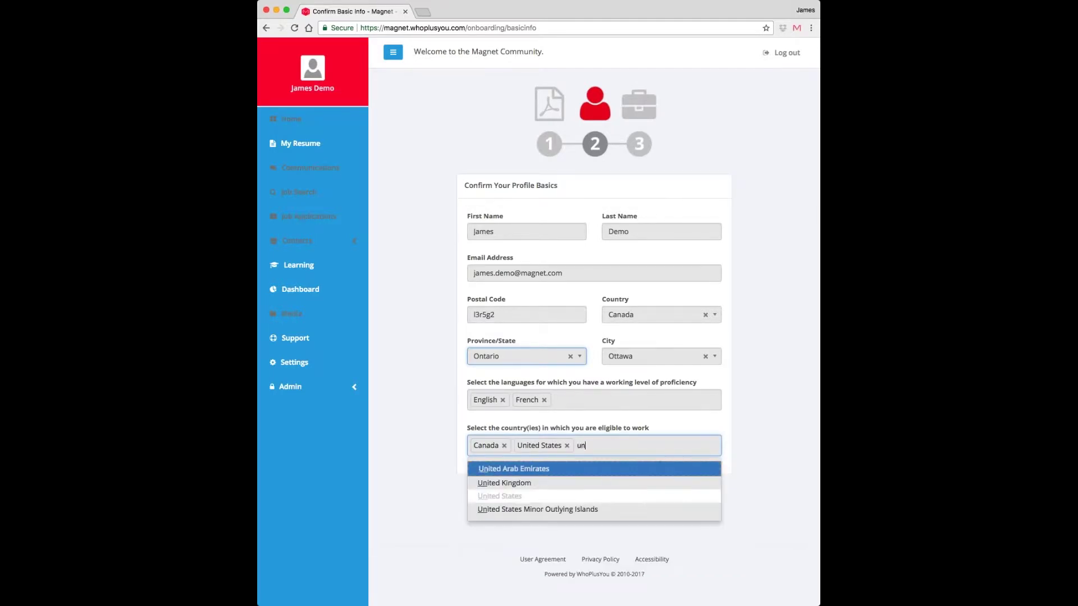
key(Down)
key(Return)
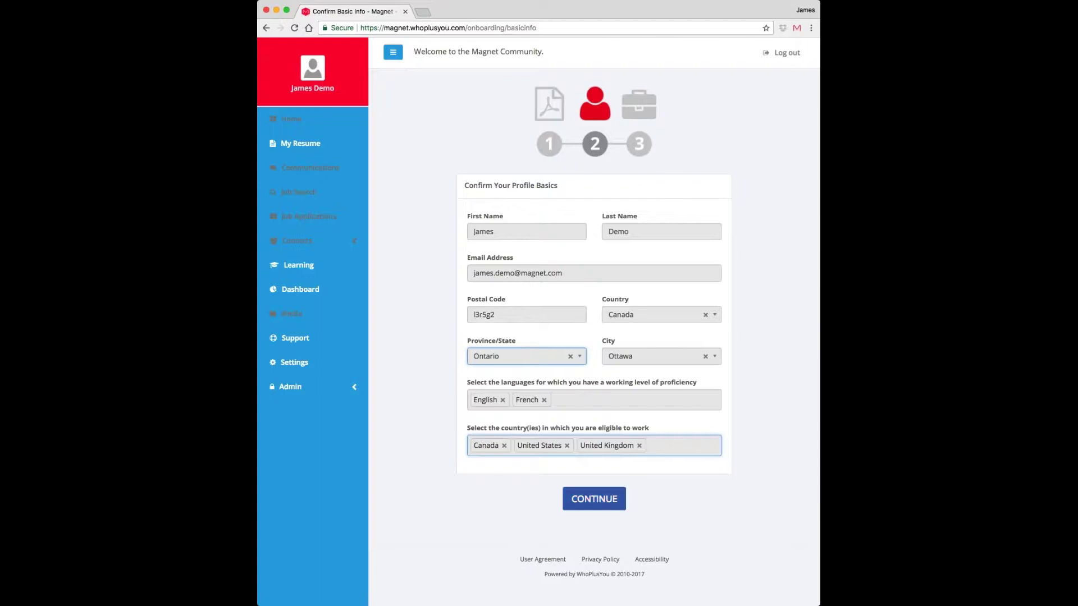
- Submit the profile basics and add ABC123 School as a new education institution
click(588, 500)
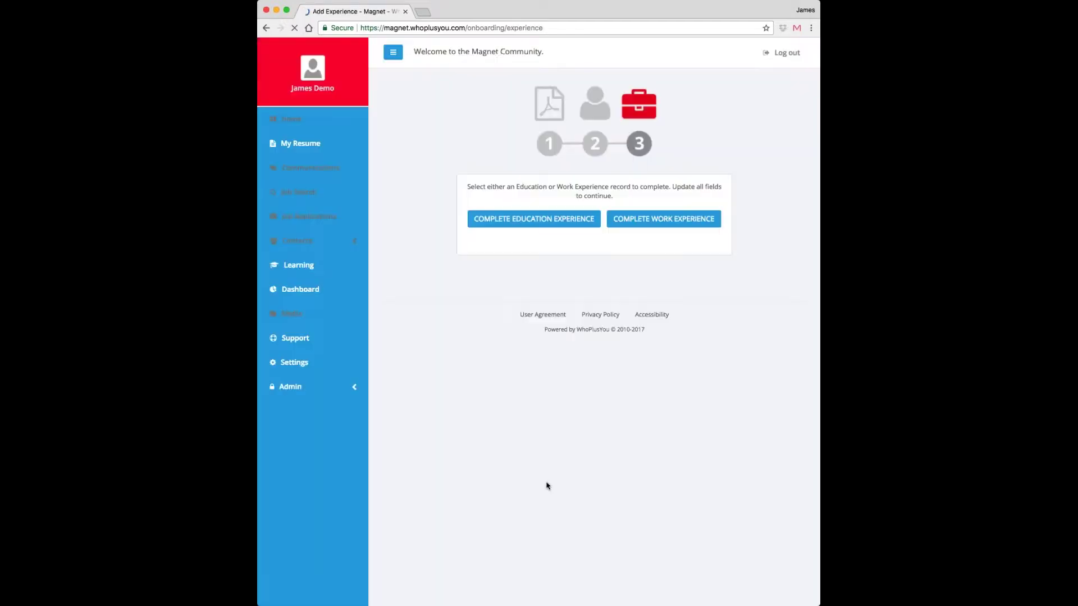
click(513, 219)
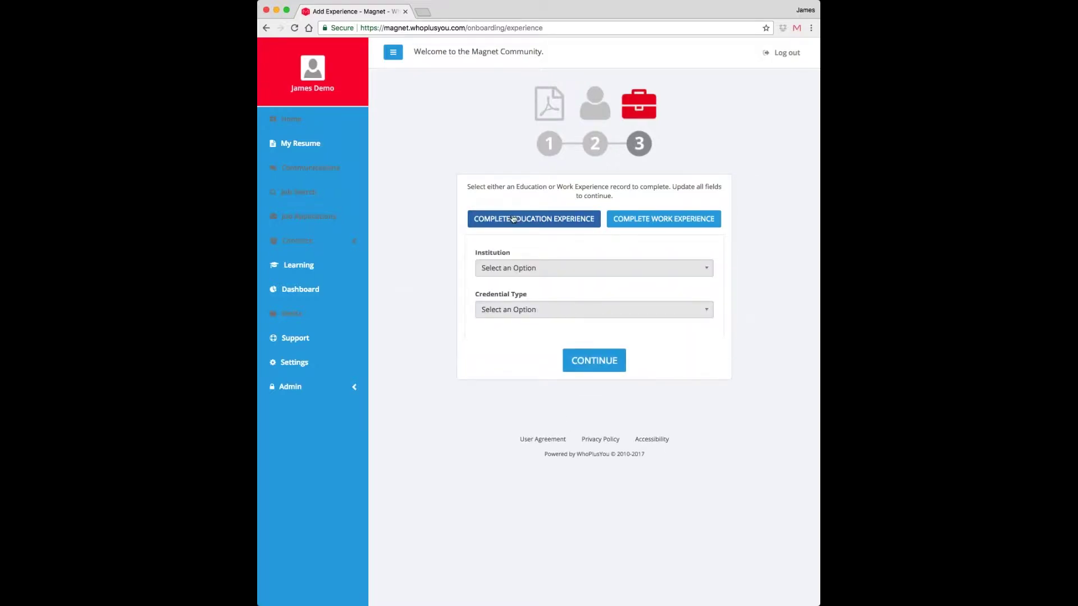
click(540, 269)
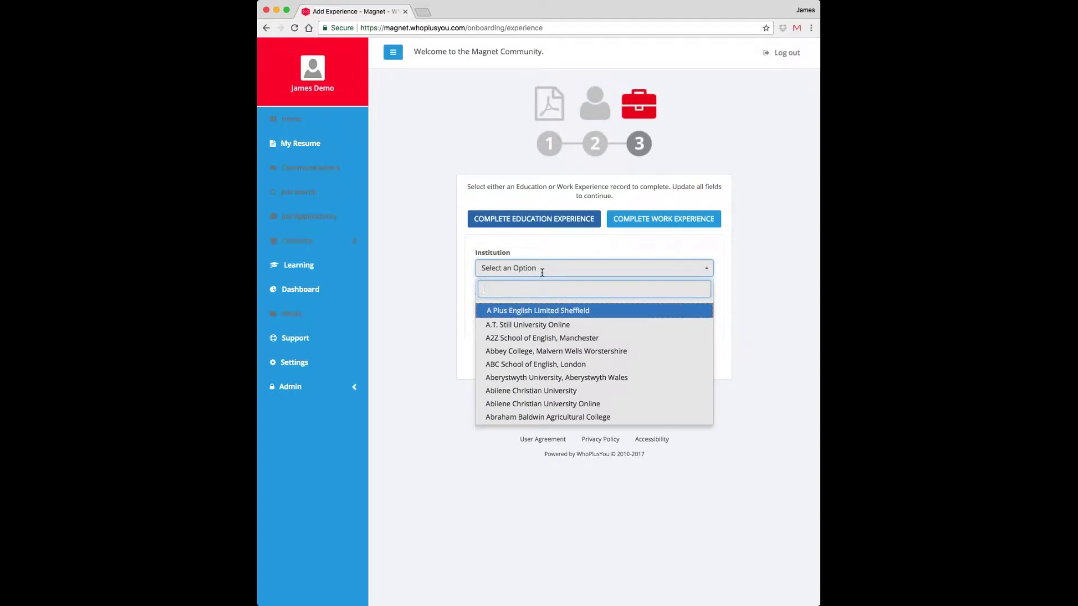
text(ABC Sc)
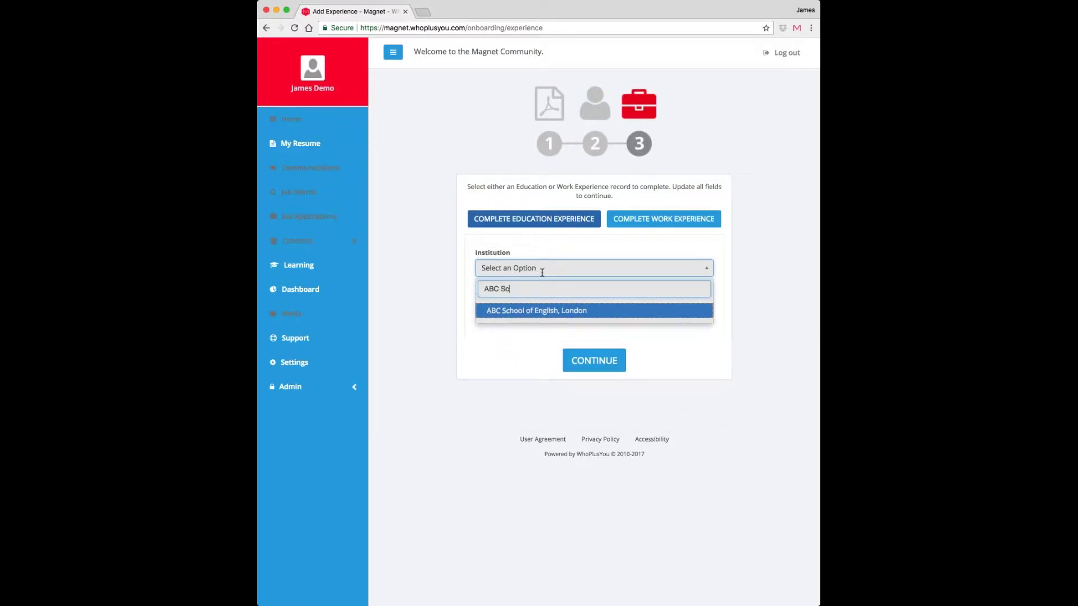
text(hool)
click(497, 289)
text(123)
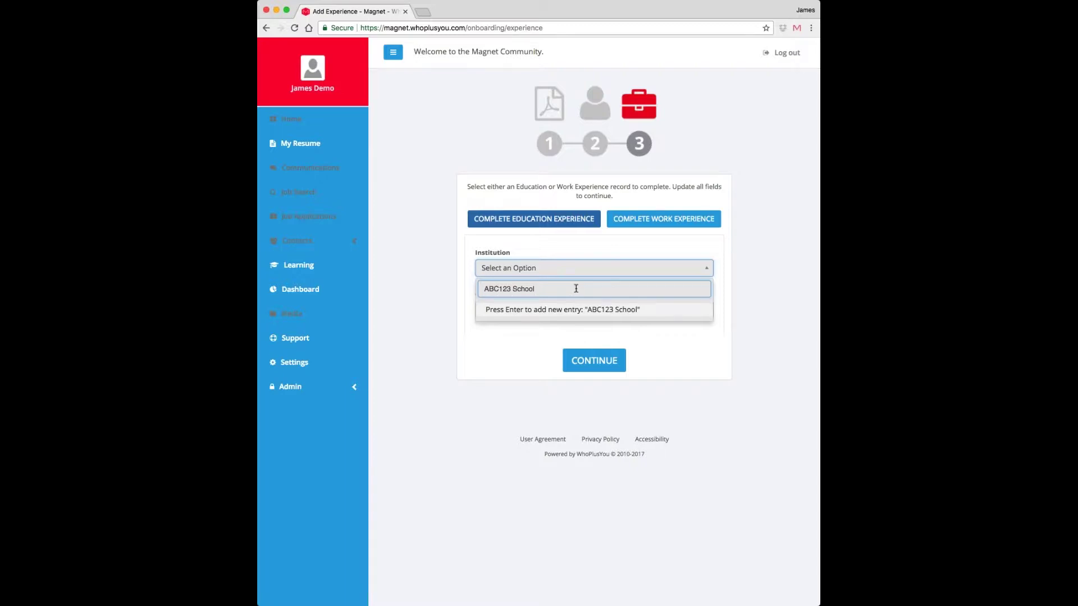
key(Return)
click(467, 309)
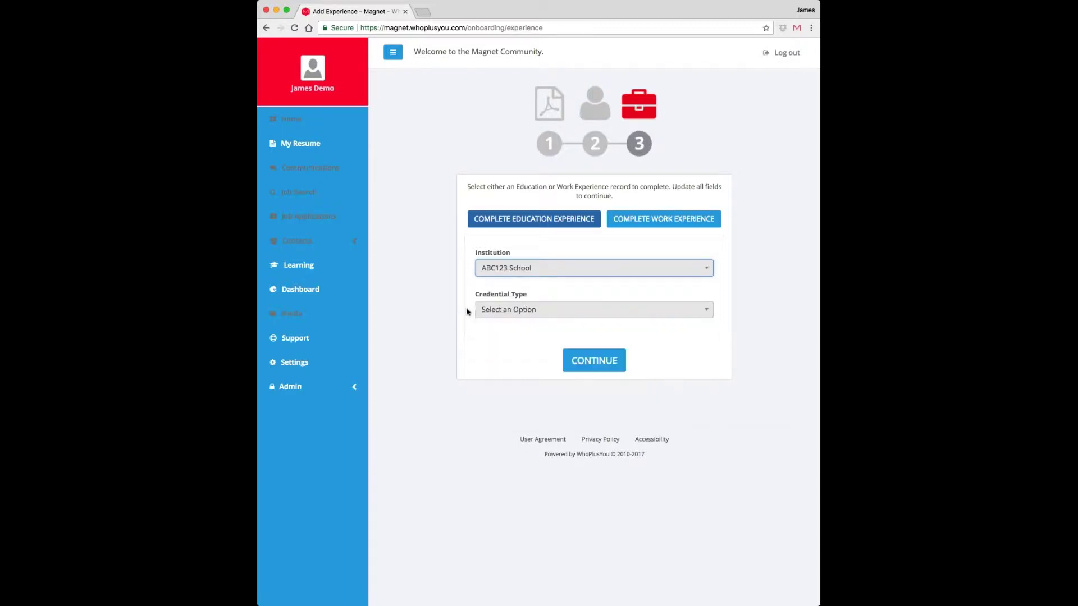
- Set credential to Diploma, status Graduate, faculty Business : Advertising and Marketing Communications
click(479, 309)
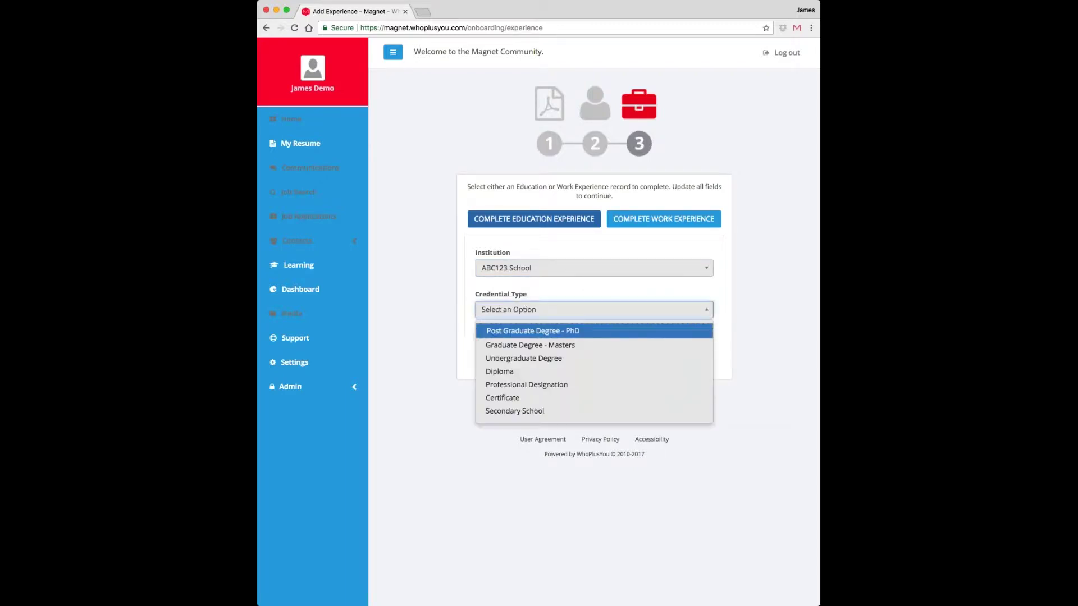
click(528, 371)
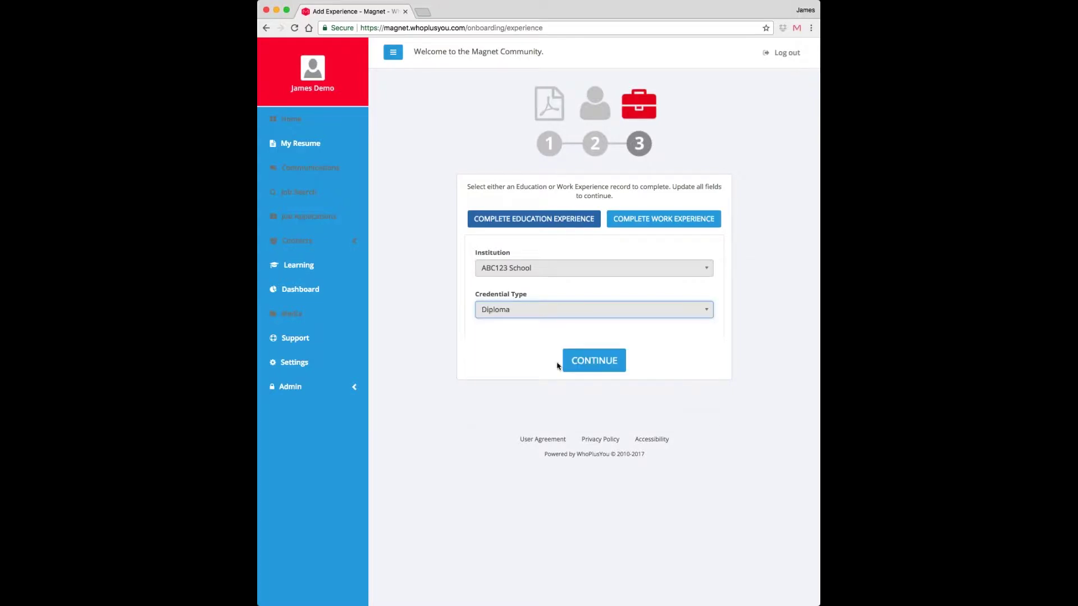
click(594, 360)
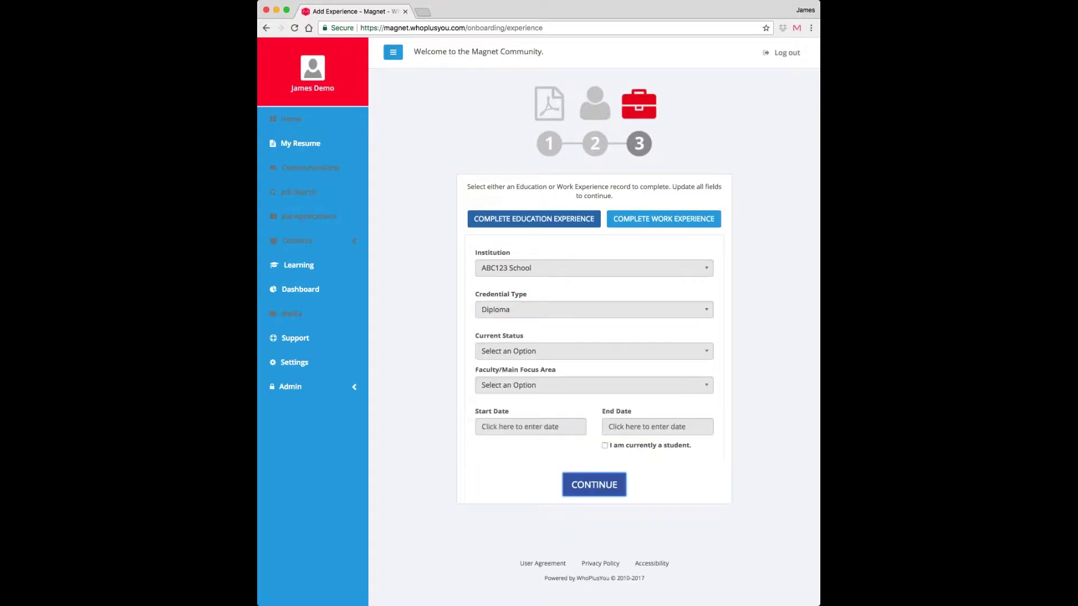
click(582, 351)
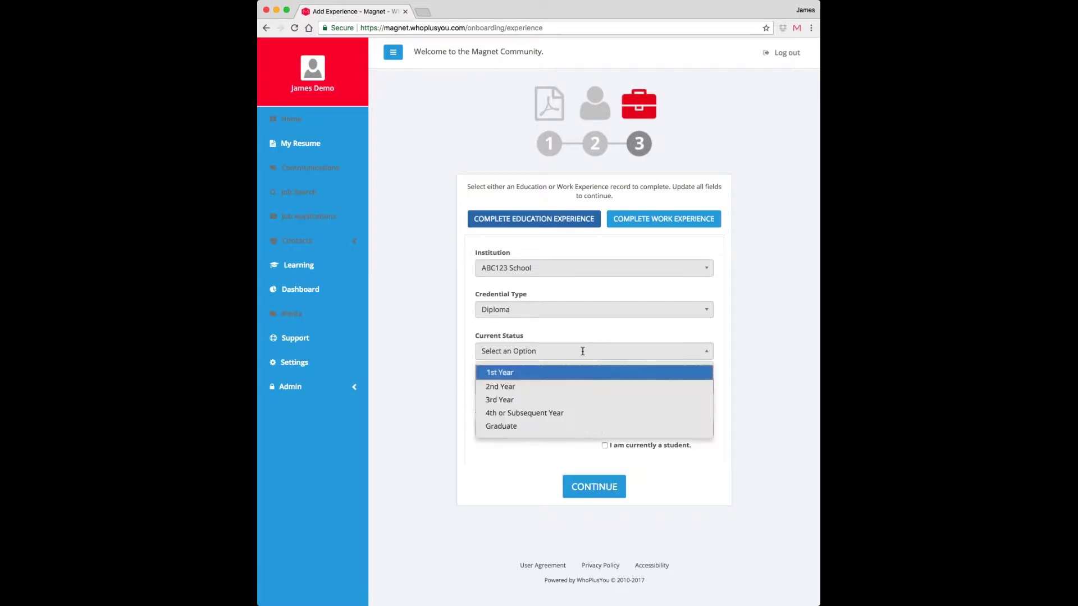
click(570, 426)
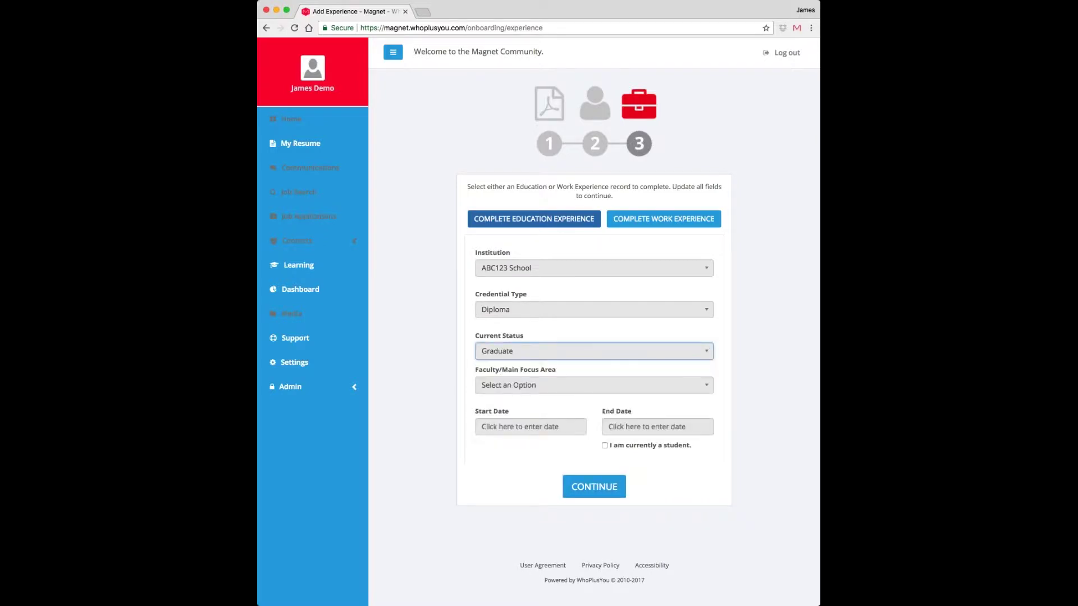
click(553, 385)
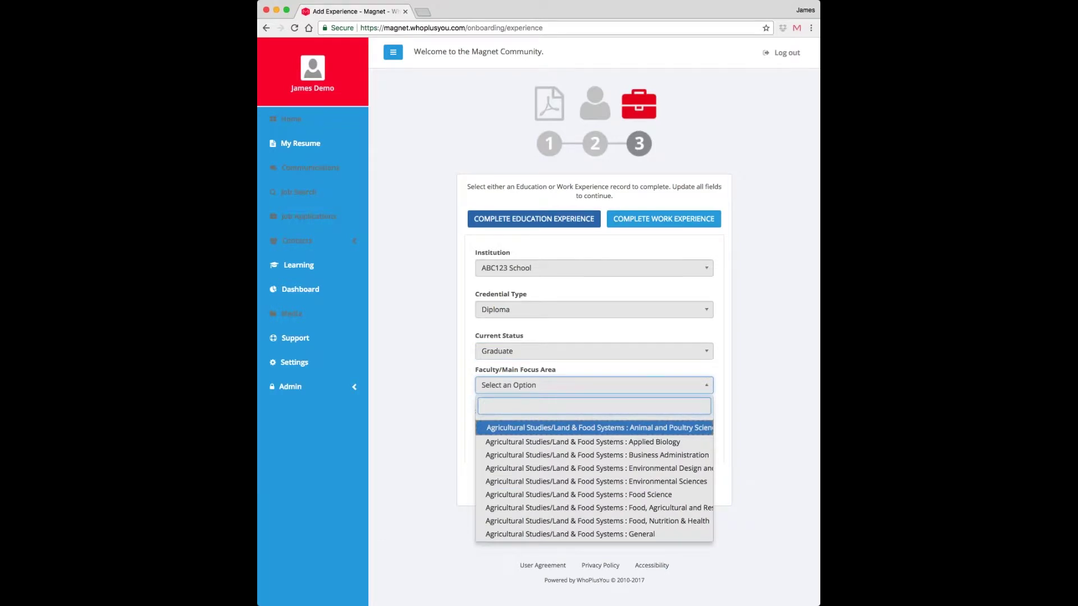
text(bus)
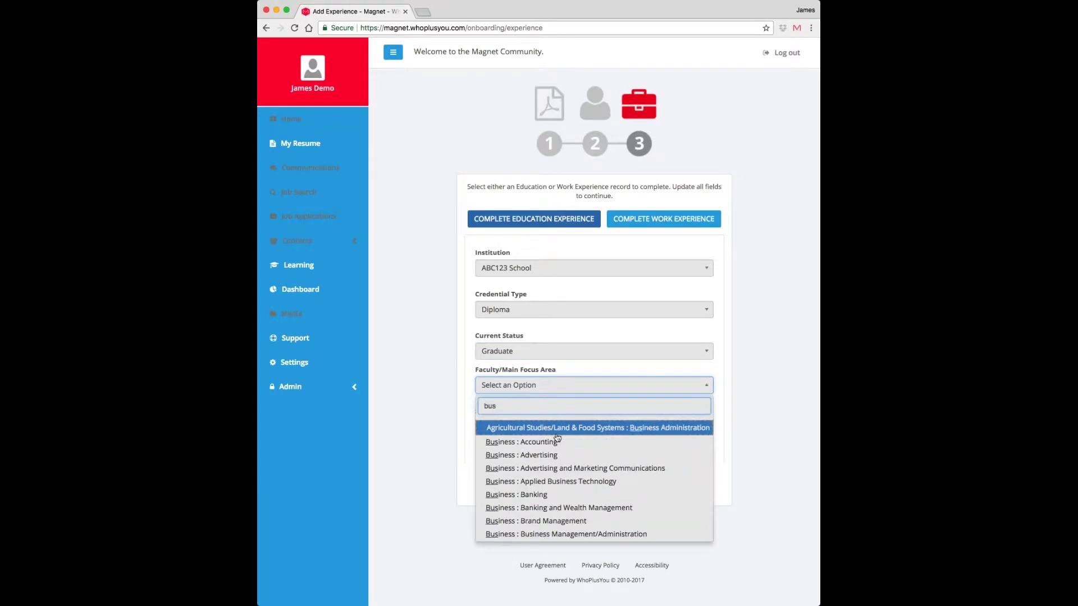
click(556, 469)
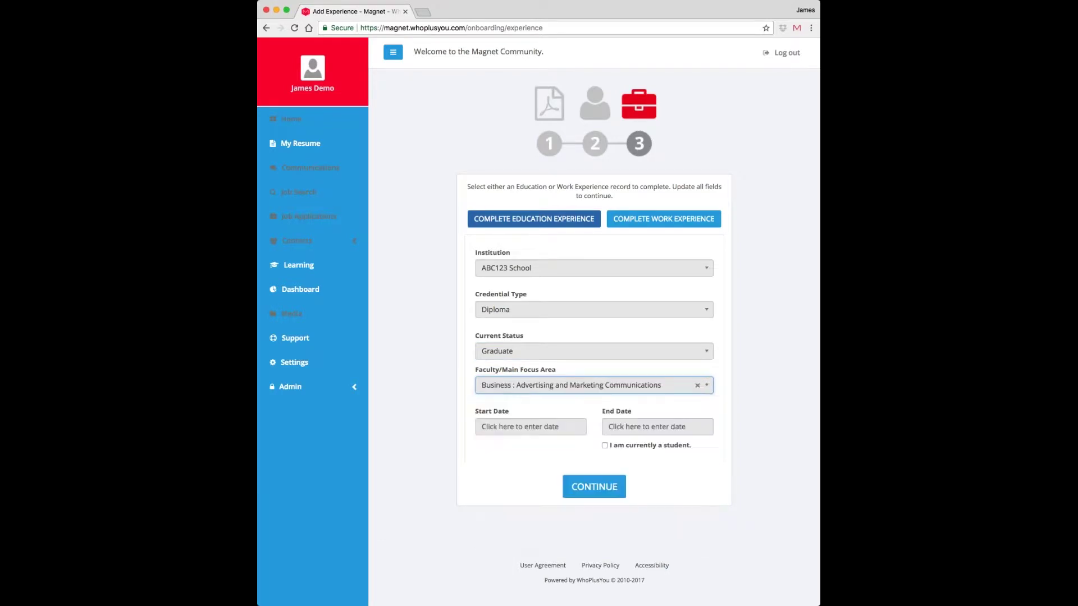
- Set education dates January 2011 to January 2015 and save the record
click(557, 425)
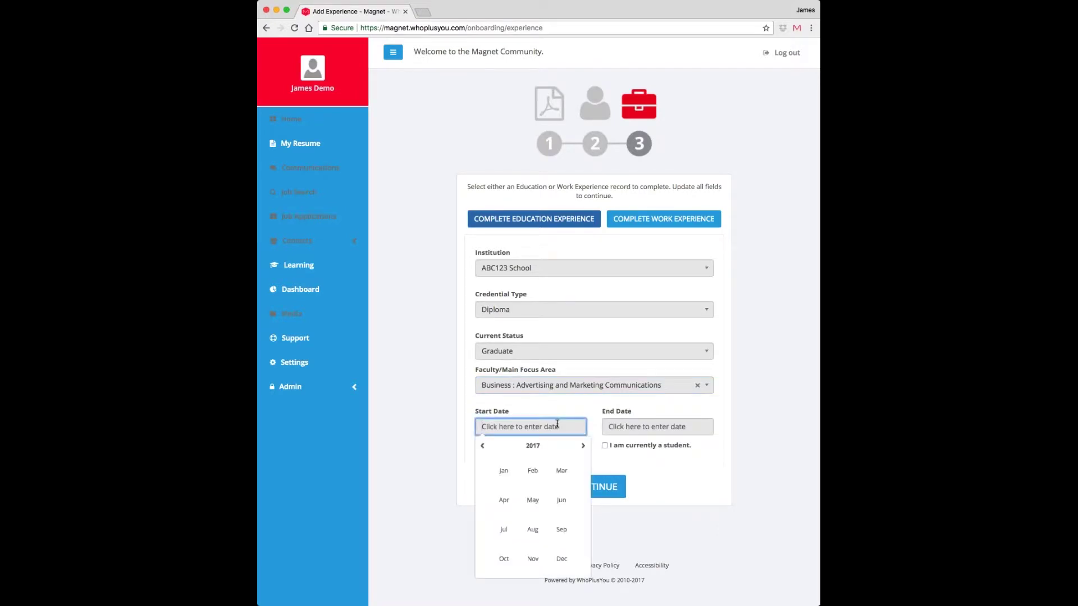
click(484, 447)
click(485, 448)
click(486, 448)
click(487, 448)
click(504, 471)
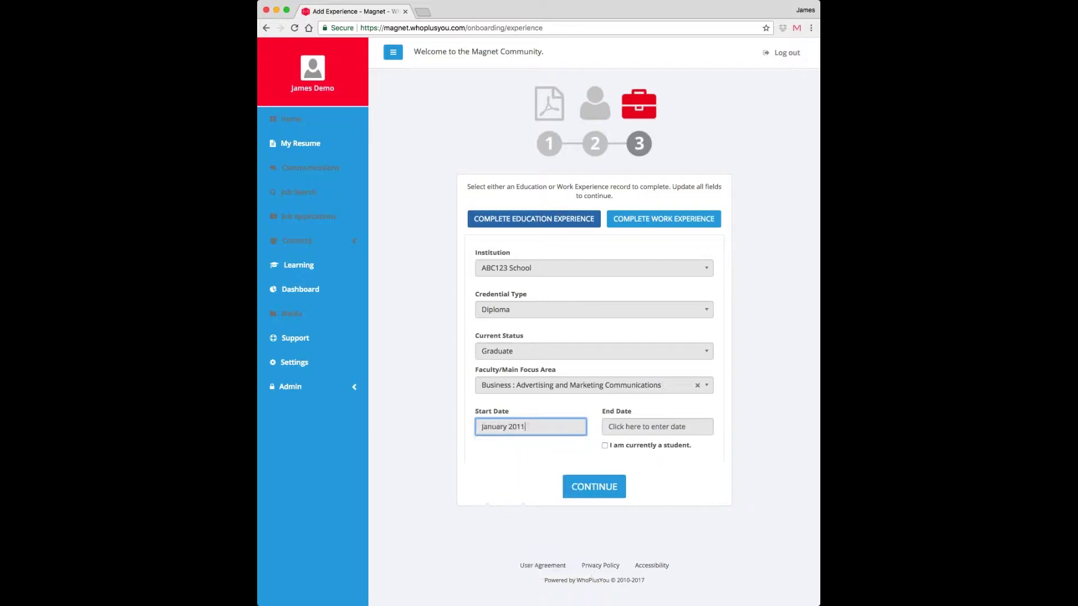
click(645, 427)
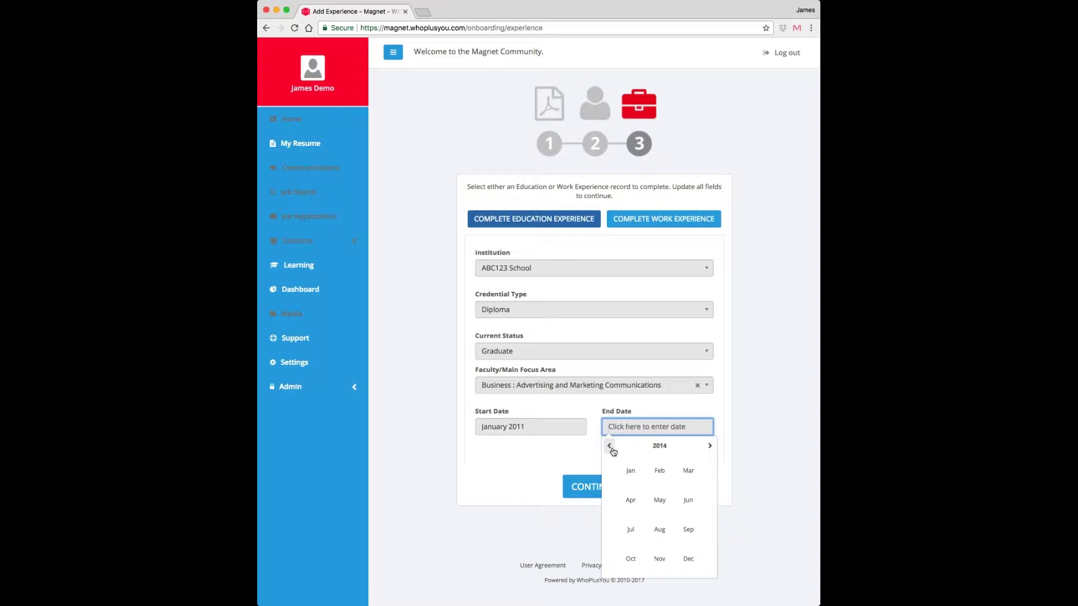
click(709, 447)
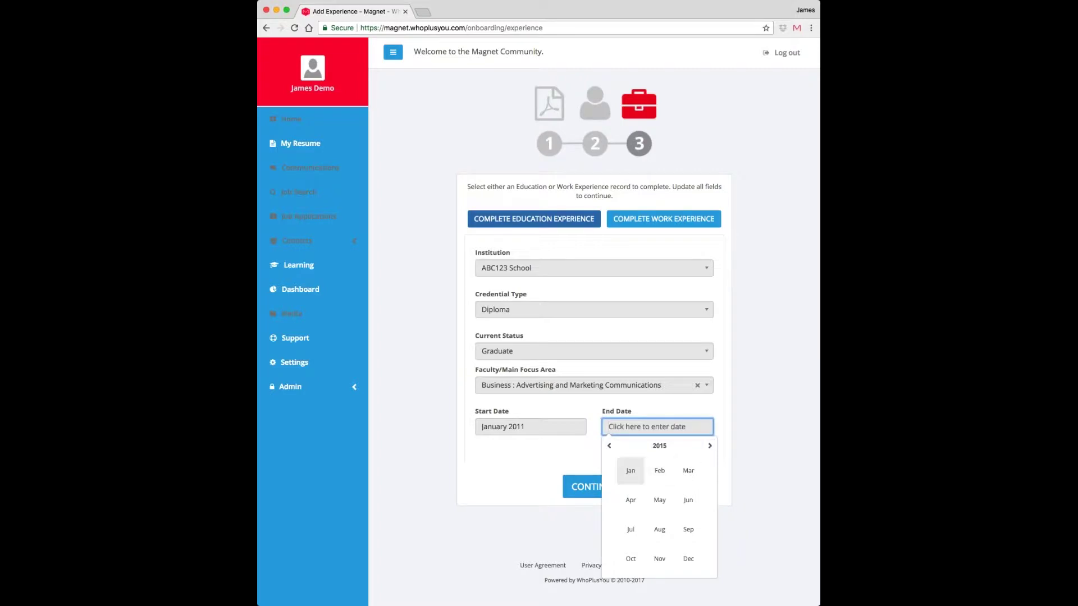
click(631, 470)
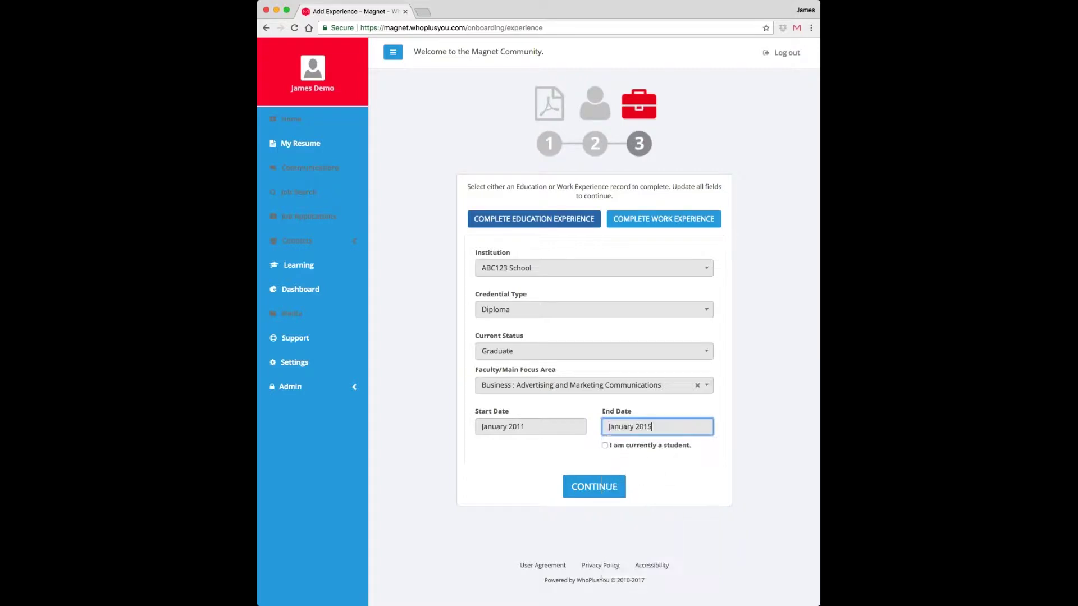
click(605, 495)
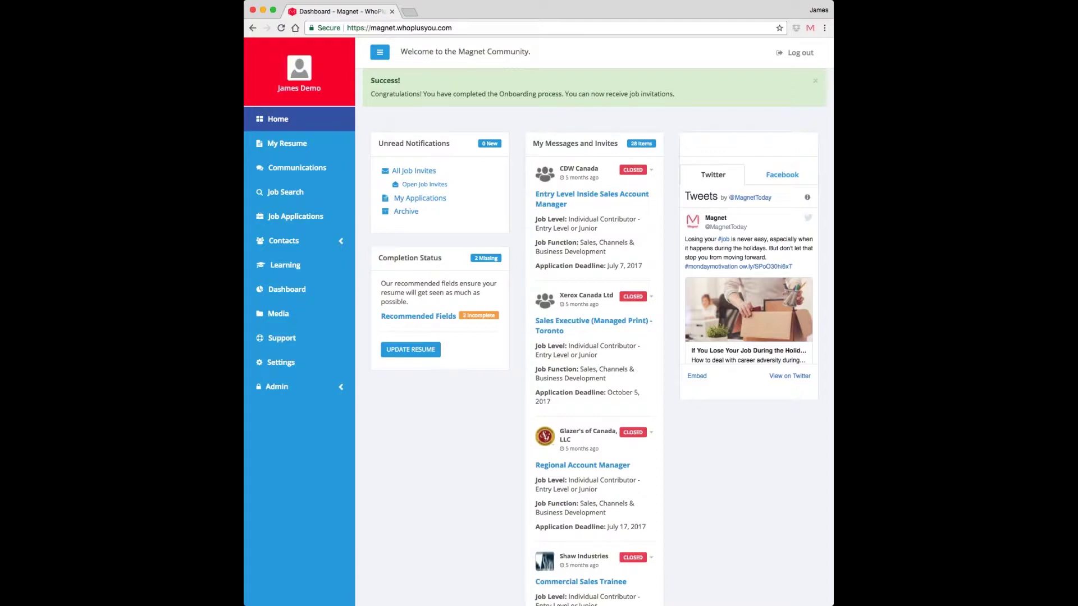
- Review My Resume, then go to the account Settings page
click(276, 150)
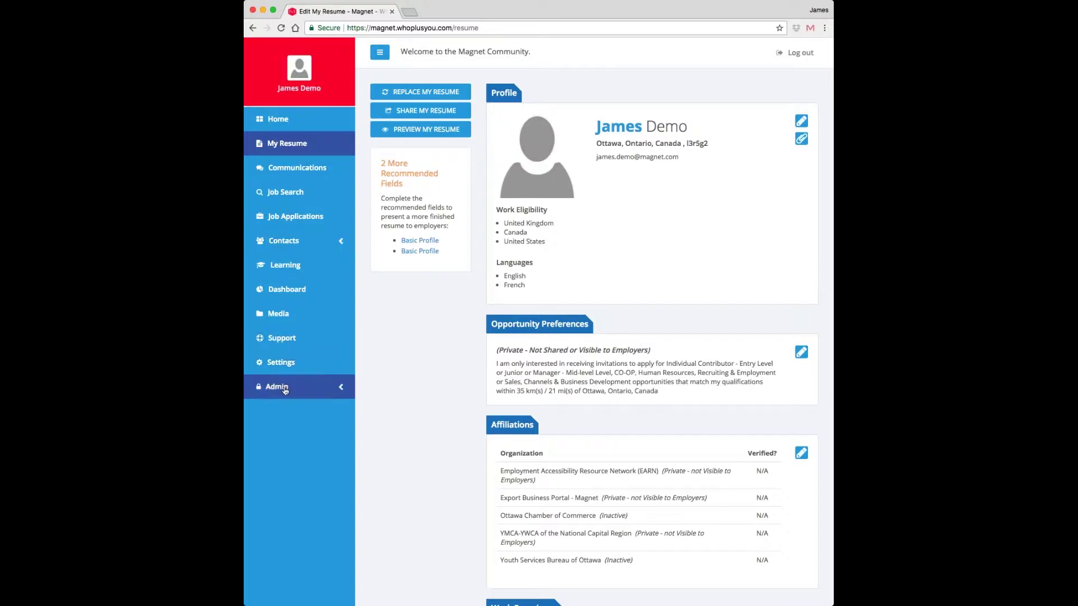
click(284, 369)
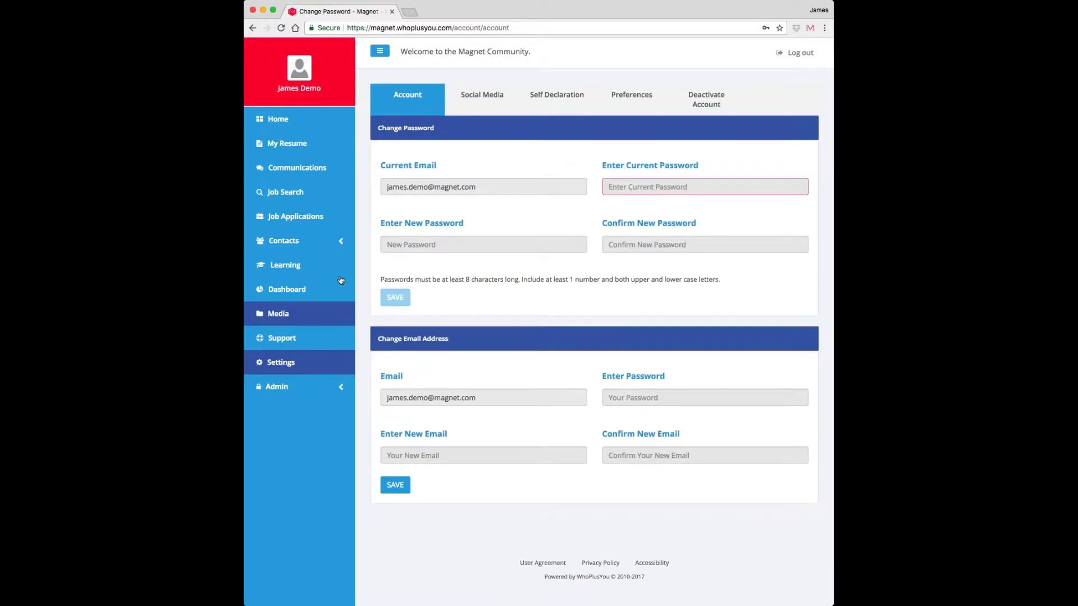
- Switch to the Self Declaration tab of Settings
click(571, 96)
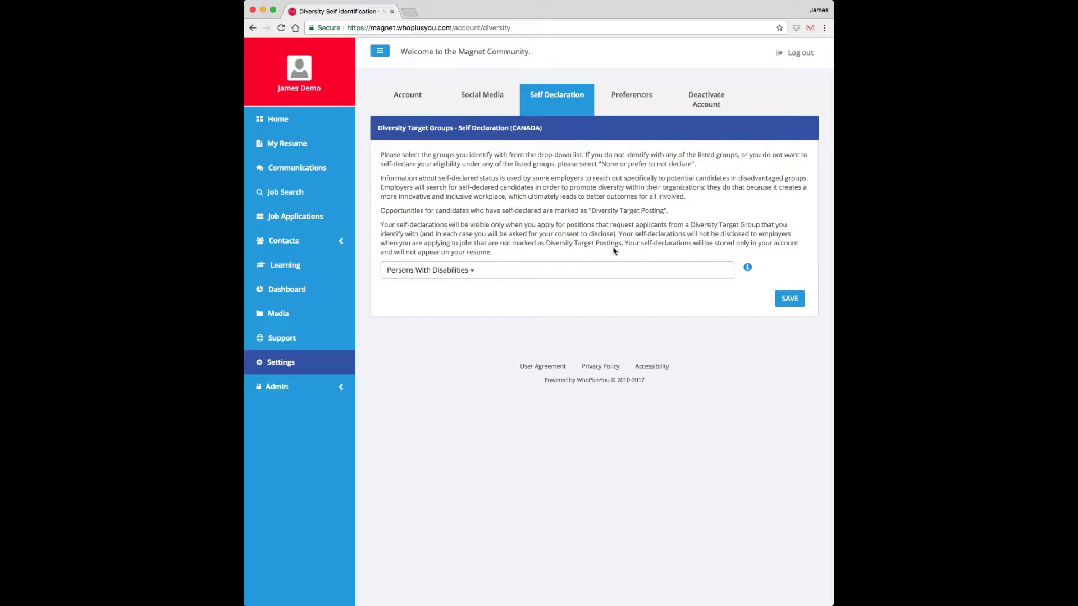
- Choose Persons With Disabilities in the diversity groups list and close it
click(560, 274)
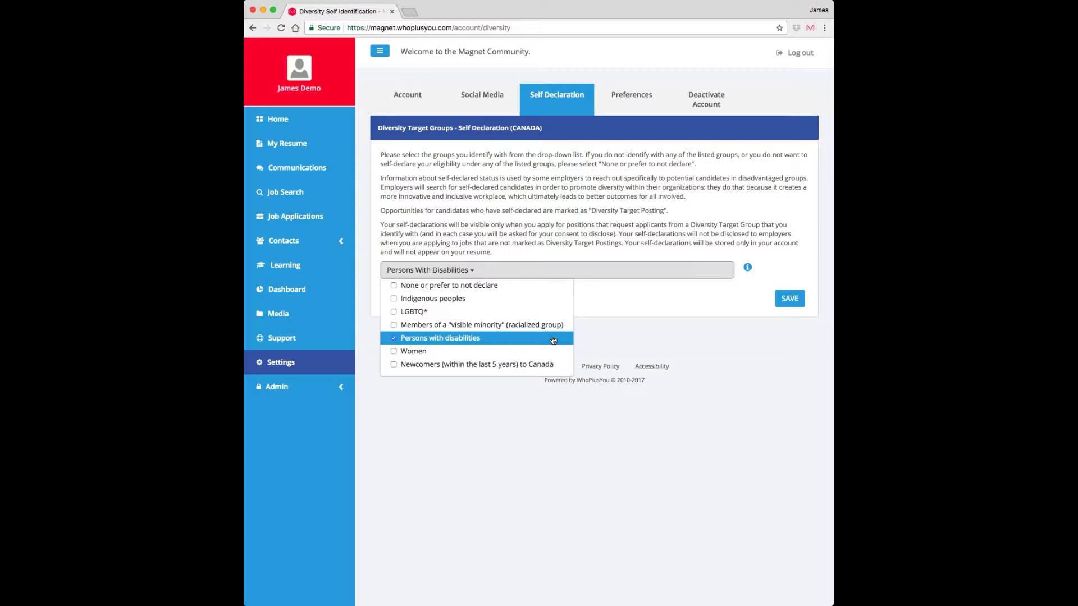
click(637, 320)
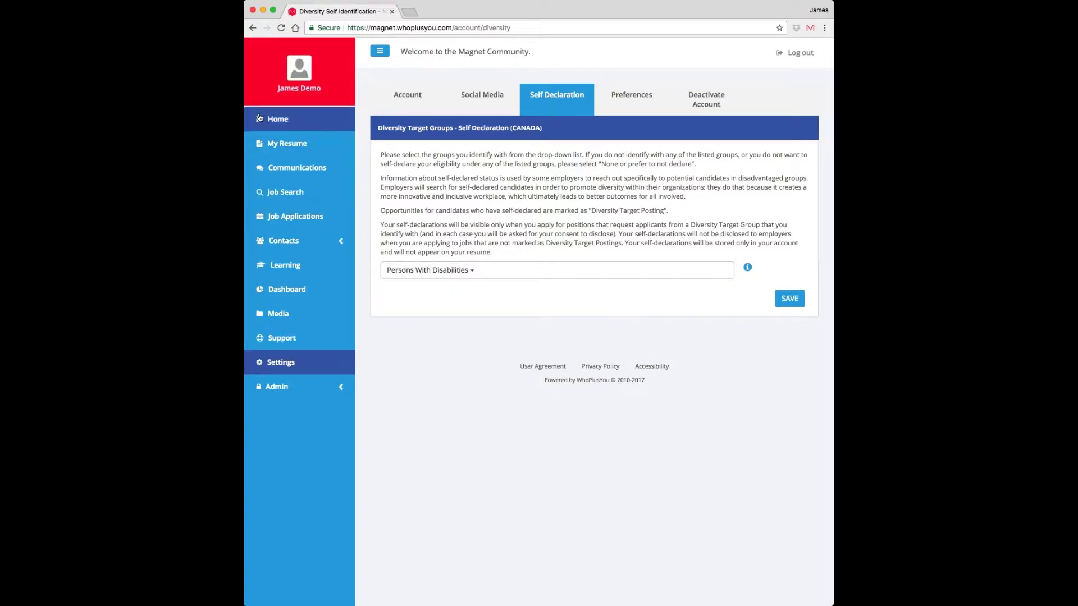
- Go to My Resume and start editing the opportunity preferences statement
click(274, 145)
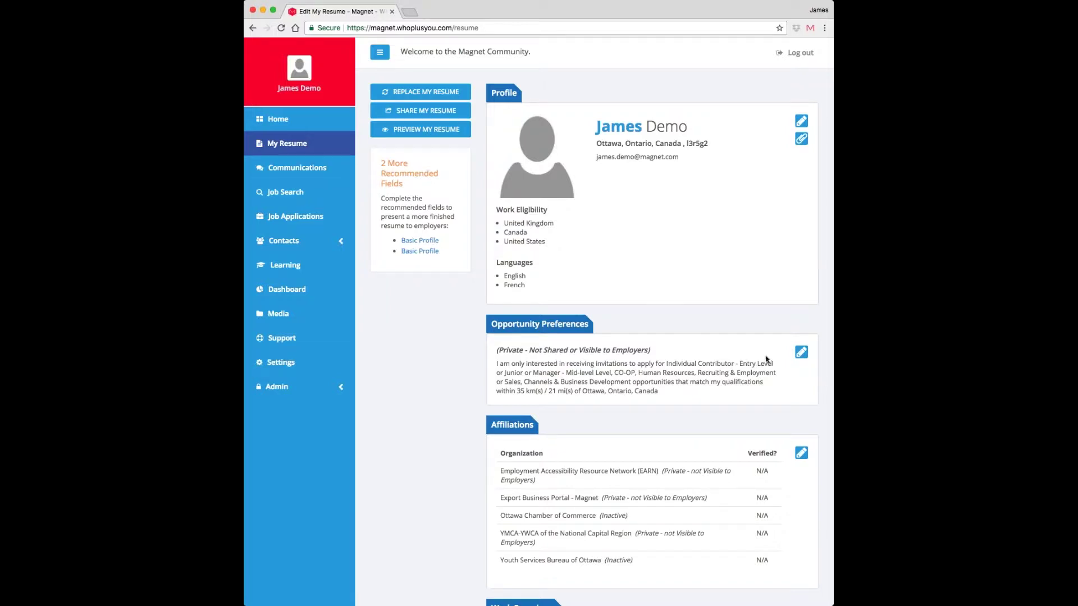
click(801, 352)
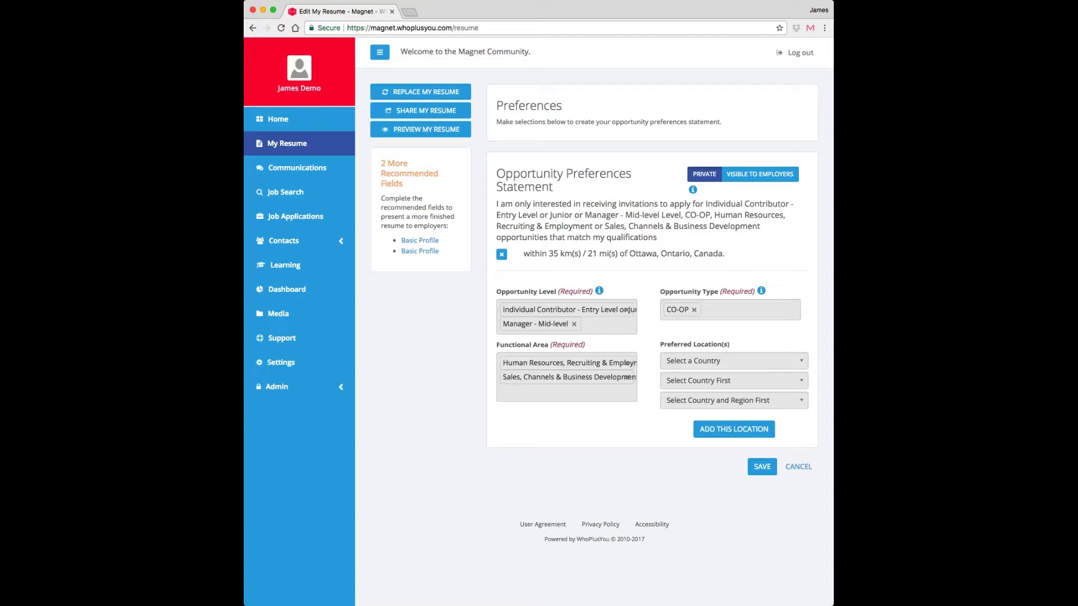
- Replace the CO-OP opportunity type with Part-Time and Internship
click(694, 310)
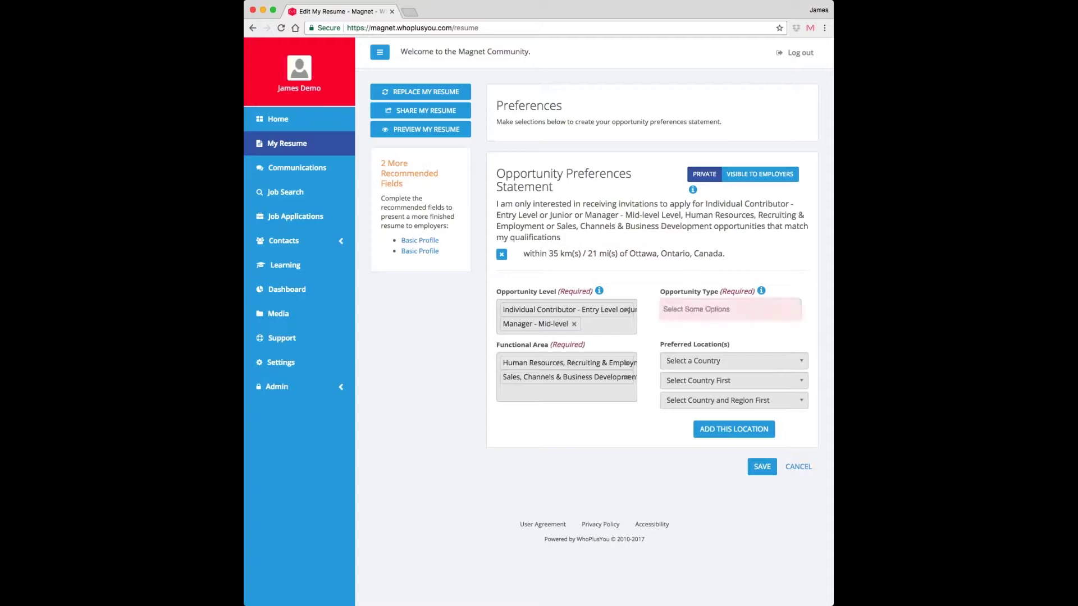
click(730, 310)
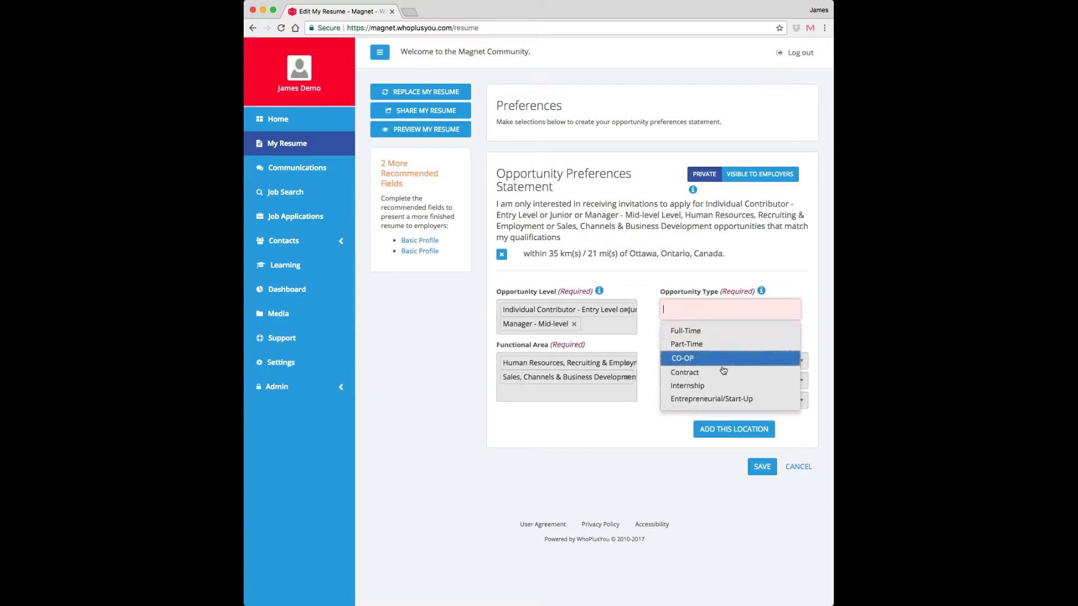
click(718, 346)
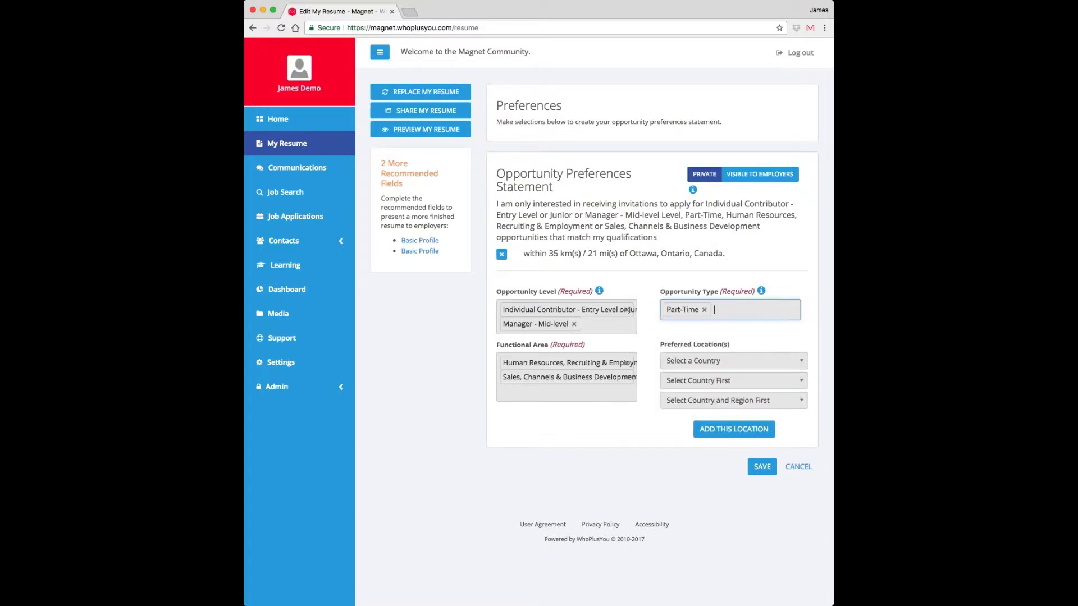
click(724, 311)
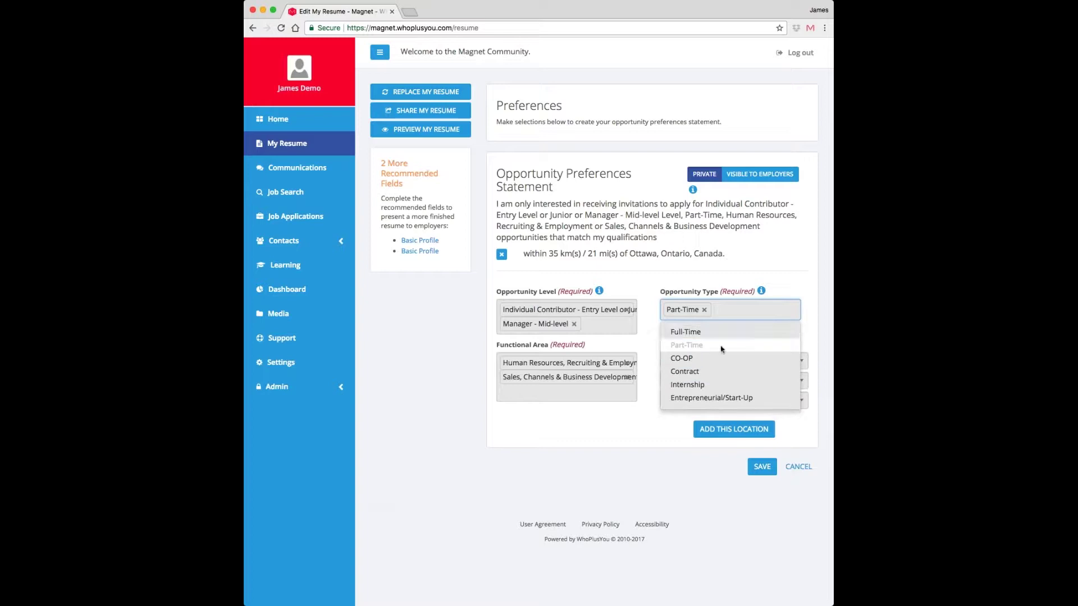
click(709, 387)
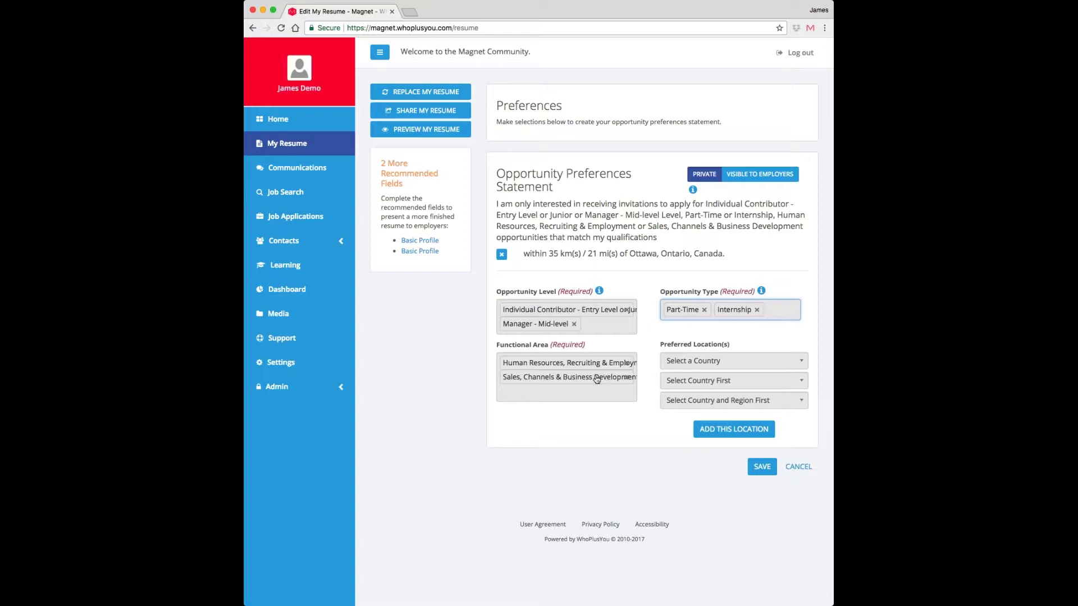
- Check the preferred countries list and location distance line, leaving both unchanged
click(708, 361)
click(709, 361)
drag(524, 254, 726, 252)
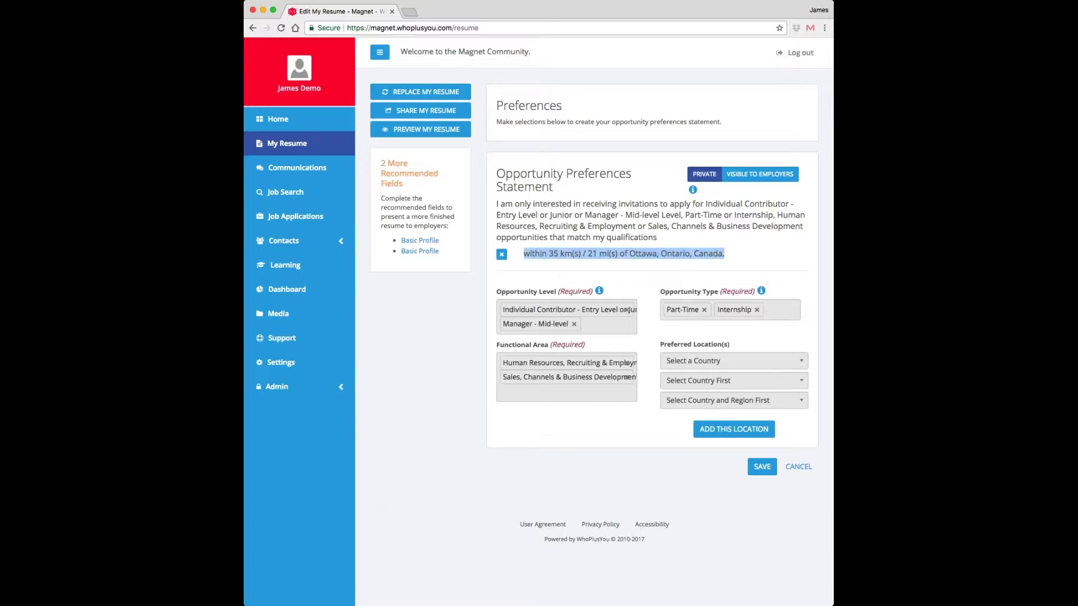
click(738, 241)
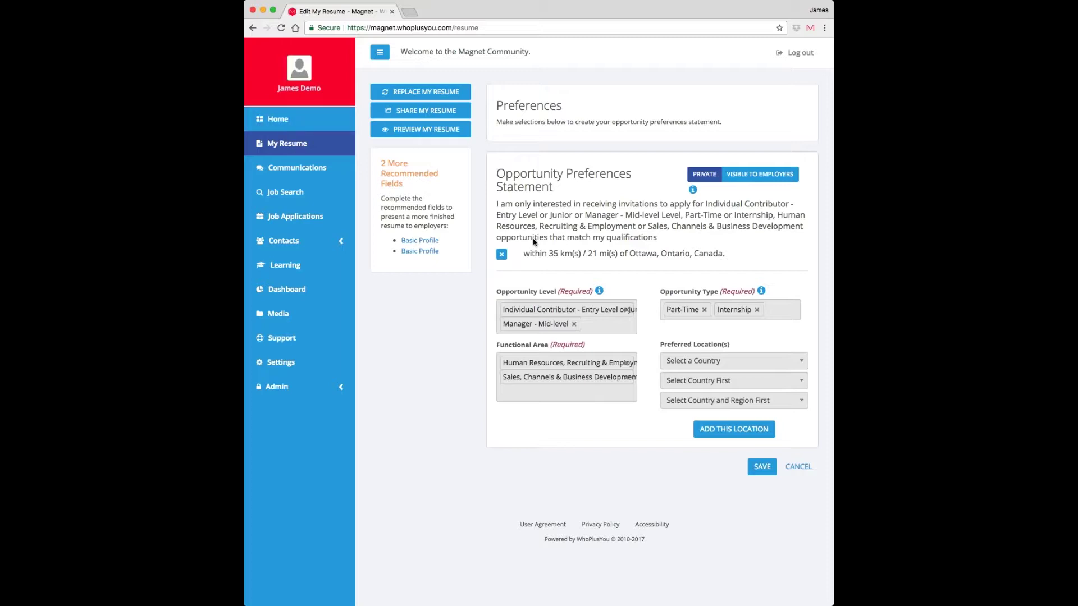
- From the dashboard's Open Job Invites, open CDW Canada's Entry Level Inside Sales Account Manager invite
click(261, 120)
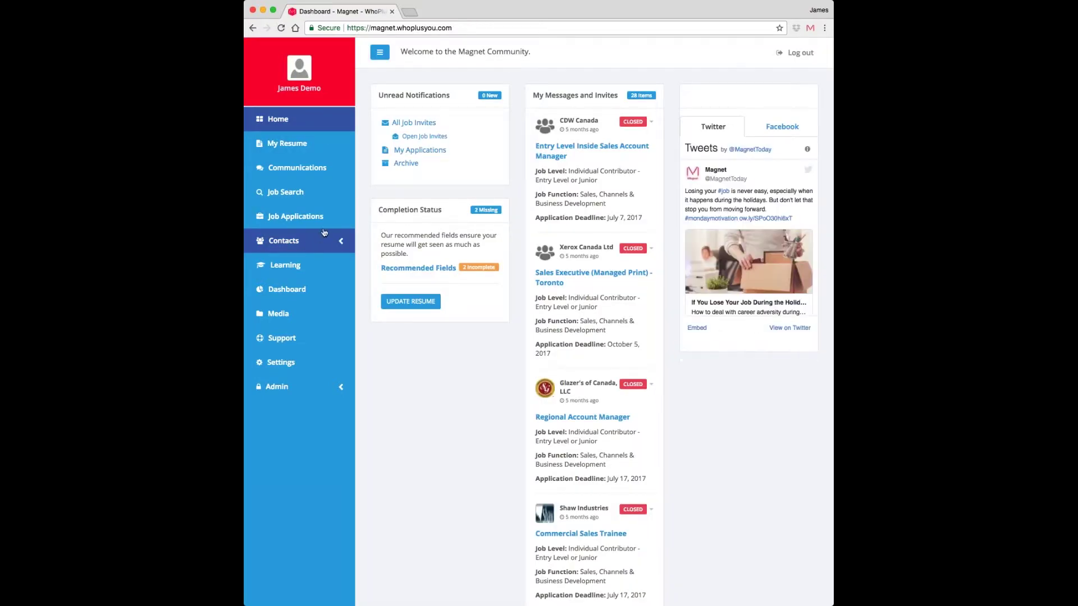
click(437, 138)
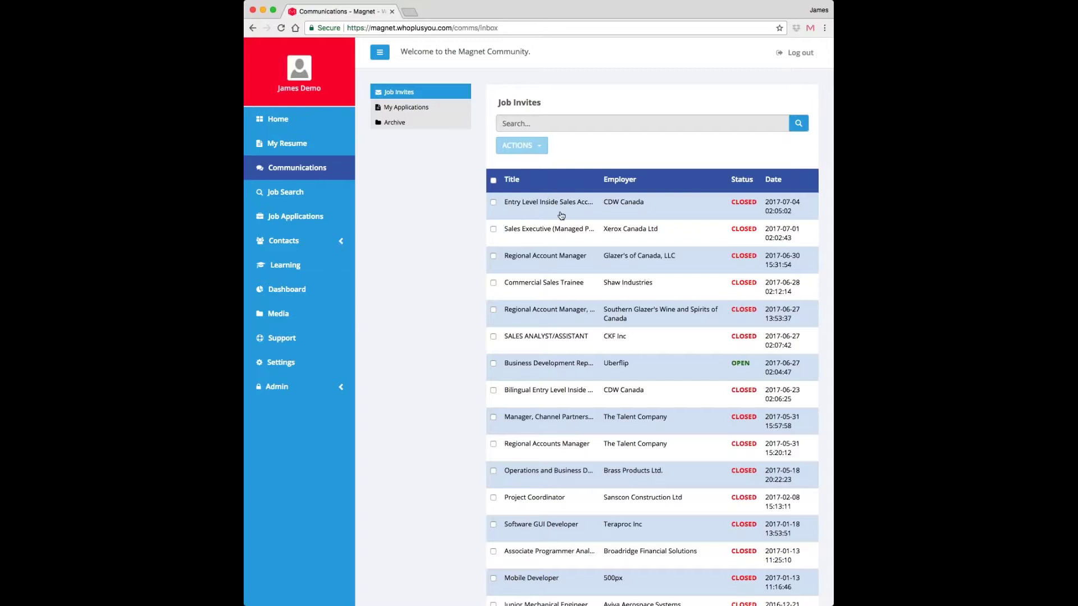
click(638, 209)
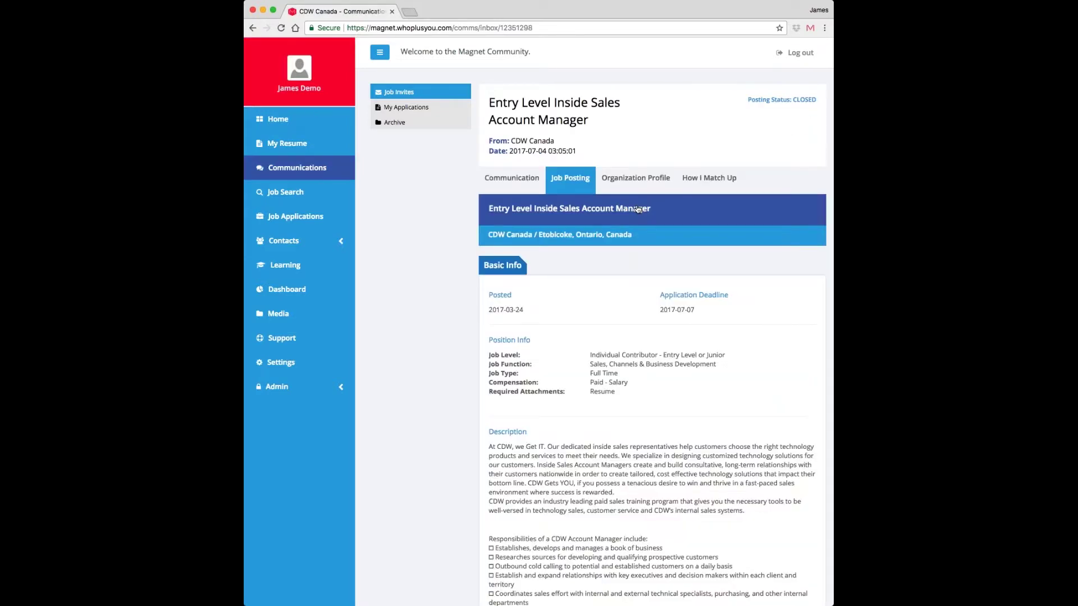
- Review the posting and compare the resume against its seven education requirements in How I Match Up
scroll(638, 209, down, 5)
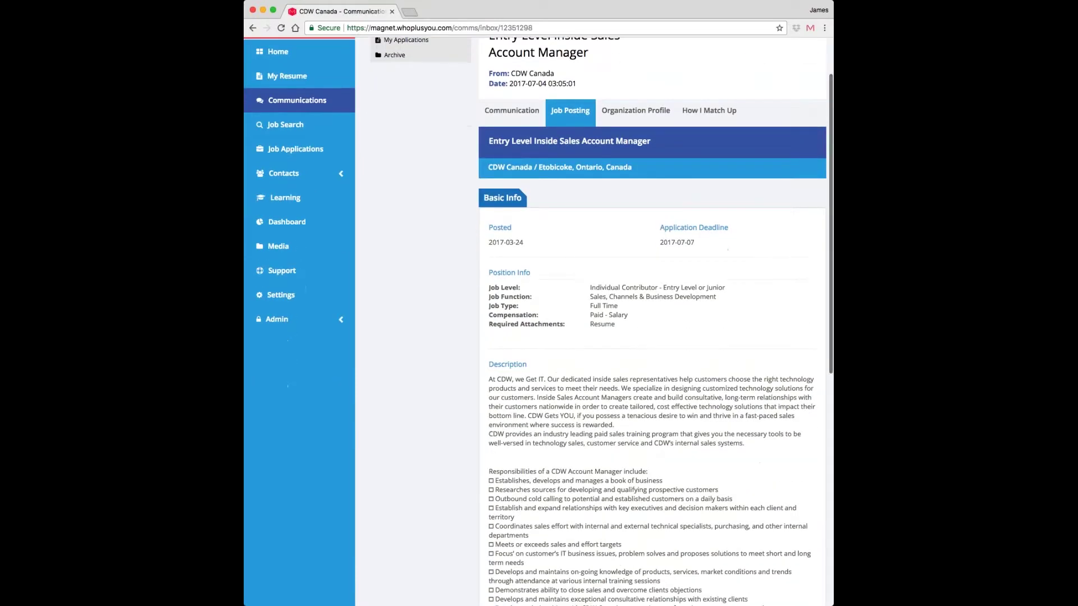
scroll(604, 368, down, 5)
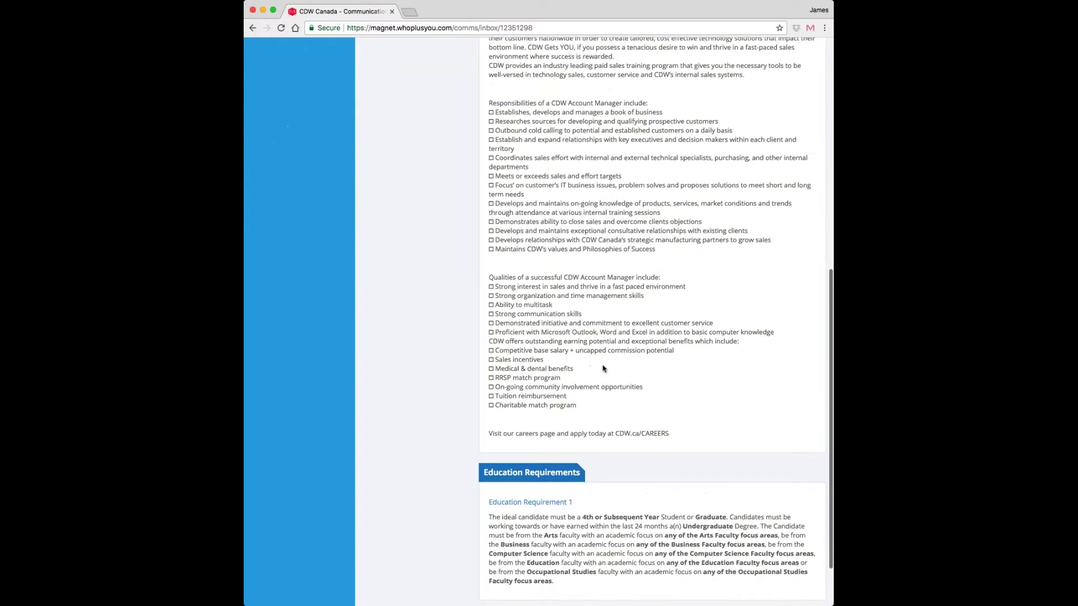
scroll(603, 368, up, 10)
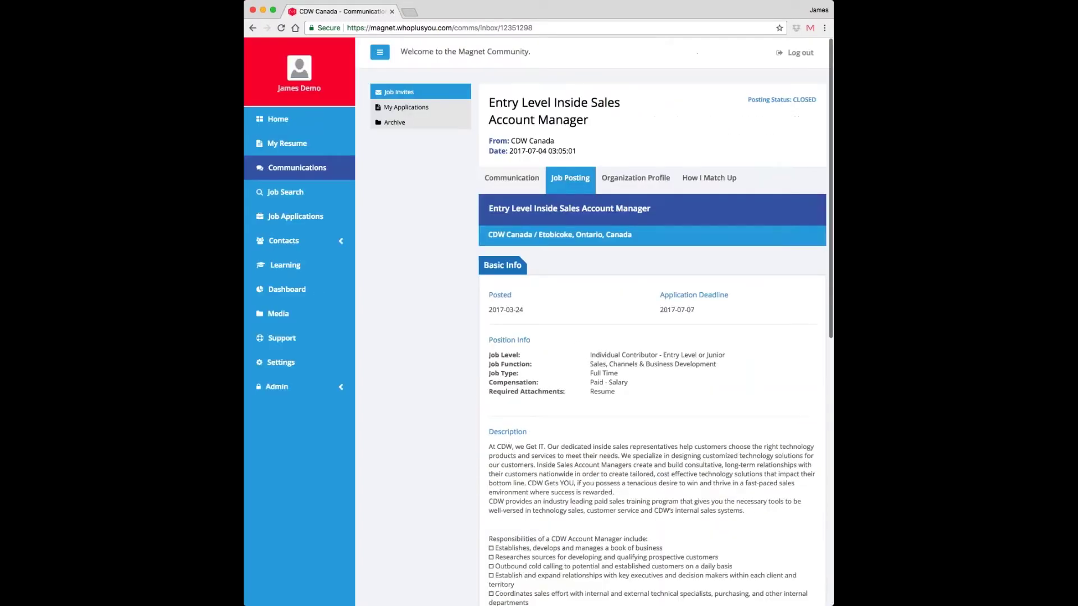
click(701, 186)
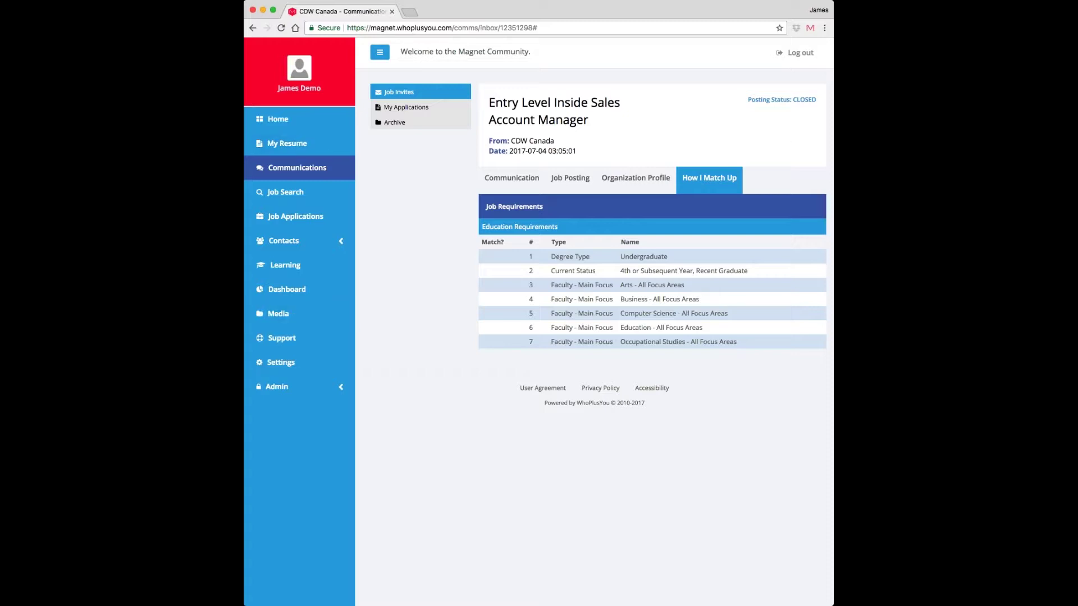
click(285, 154)
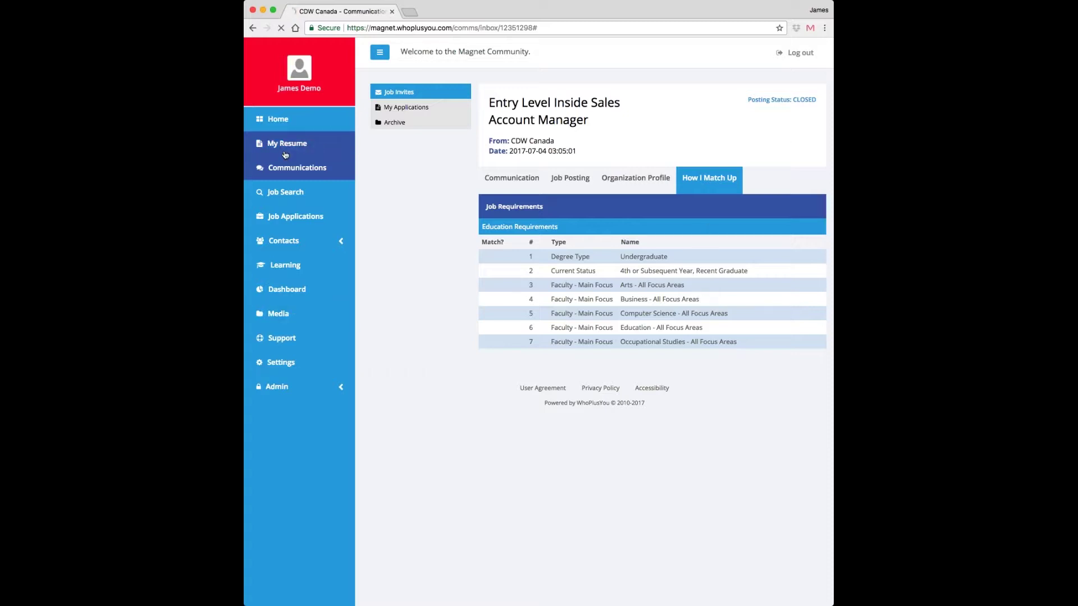
- Scroll through the resume's profile, preferences, affiliations and ABC123 School Business diploma
scroll(652, 320, down, 5)
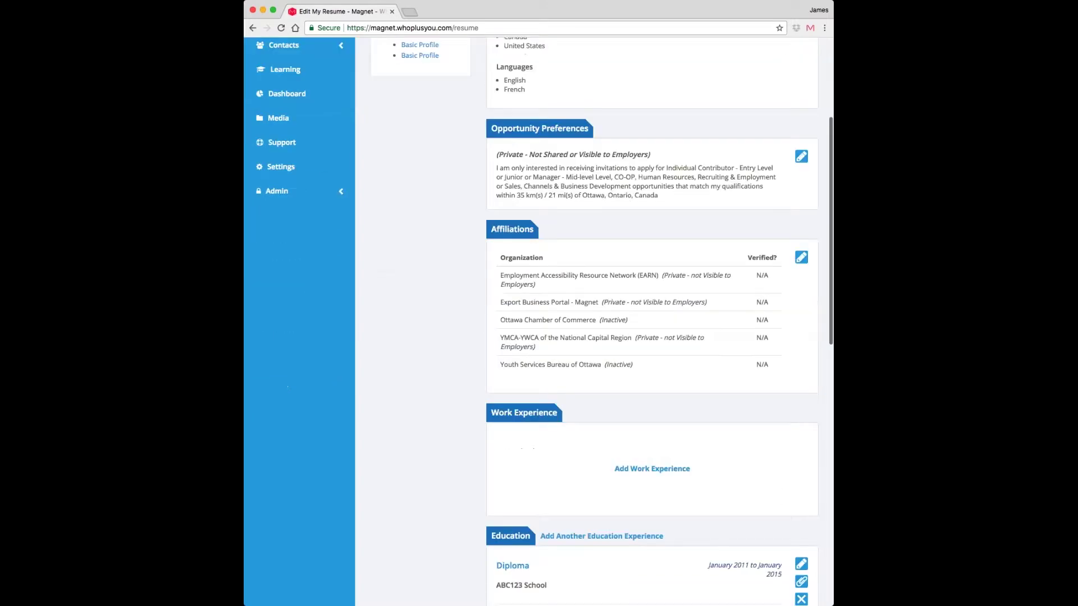
scroll(722, 404, down, 3)
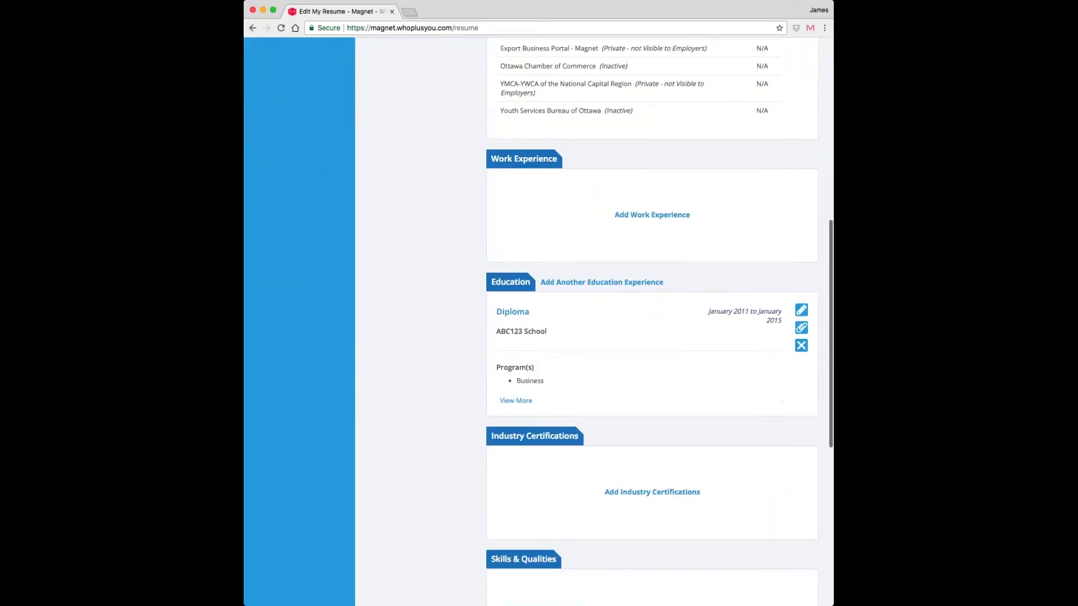
scroll(723, 405, up, 6)
scroll(652, 320, up, 2)
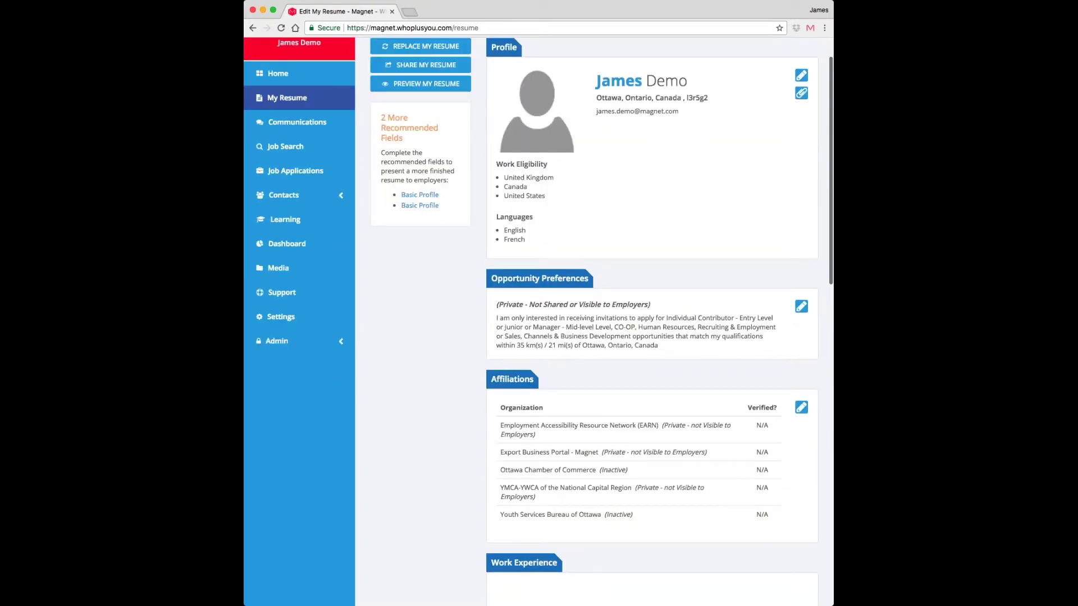
scroll(618, 368, down, 2)
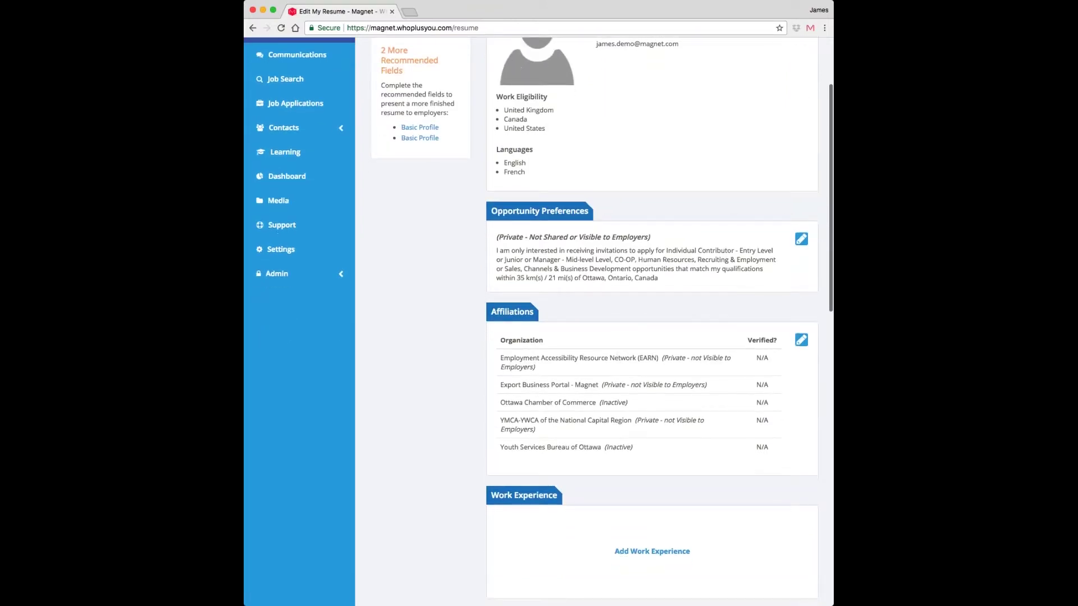
scroll(651, 320, up, 2)
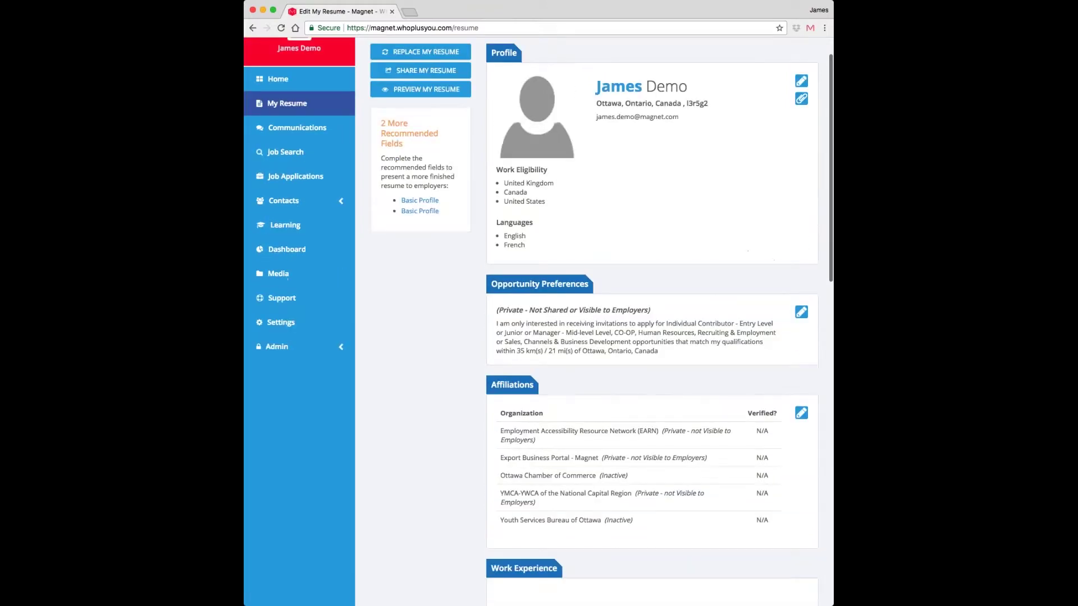
scroll(652, 320, down, 1)
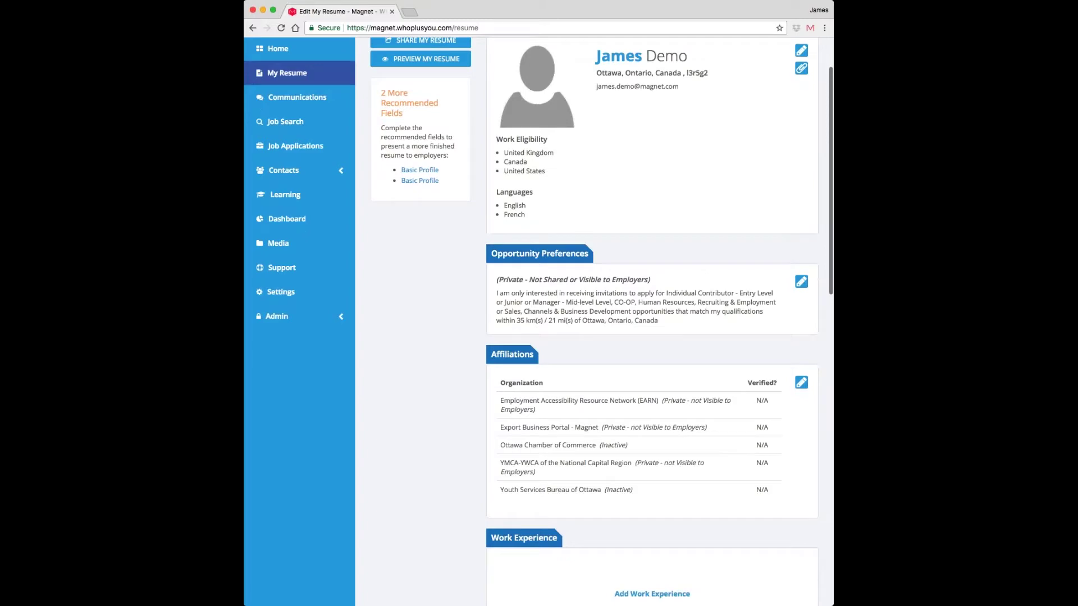
- Edit Opportunity Preferences, switching the statement to Visible to Employers and back to Private
click(798, 283)
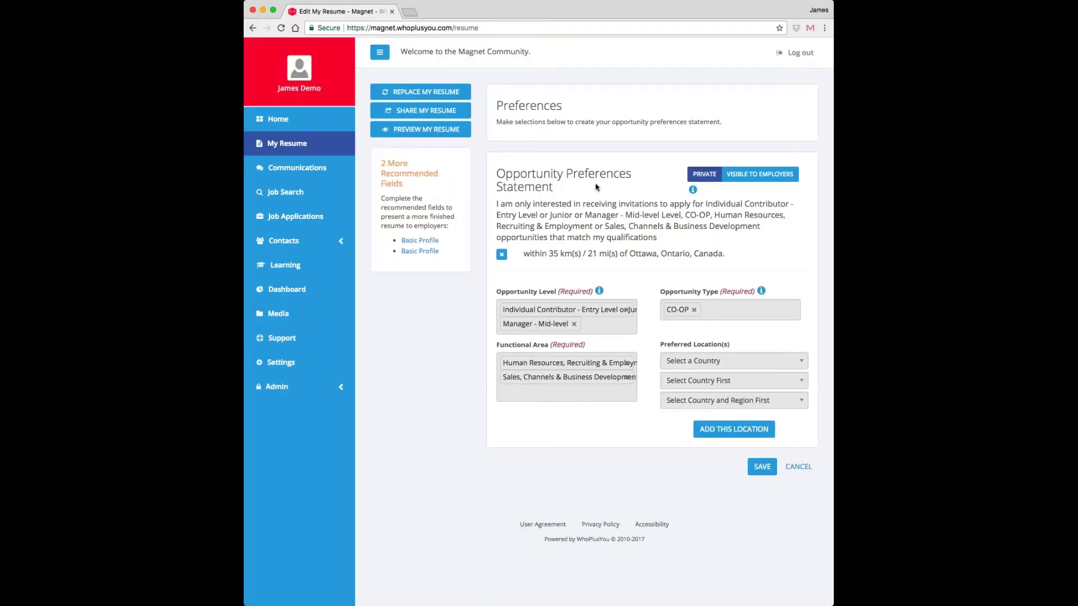
click(744, 176)
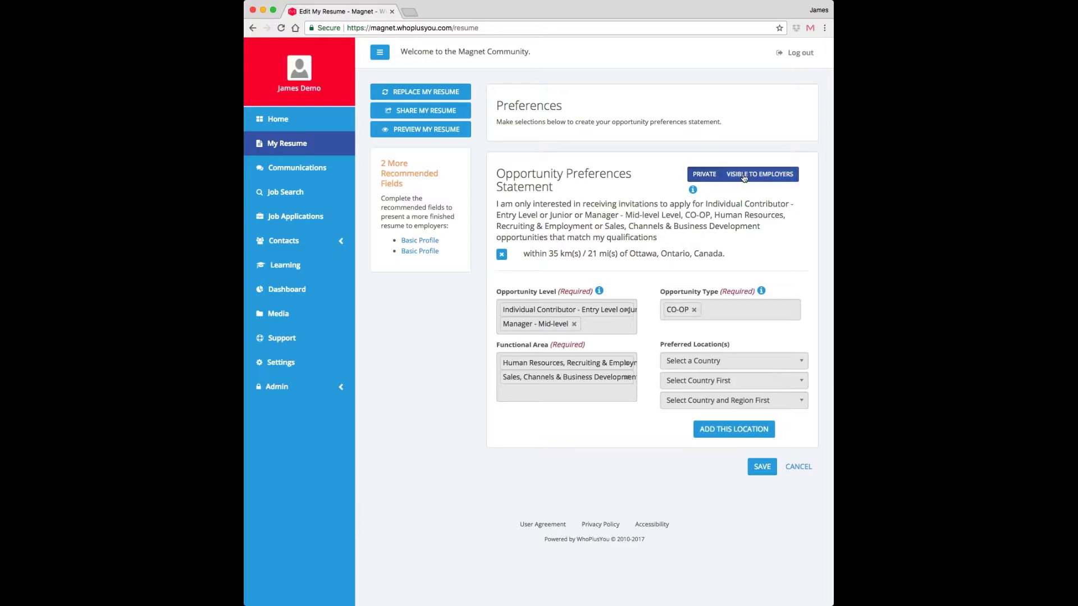
click(705, 175)
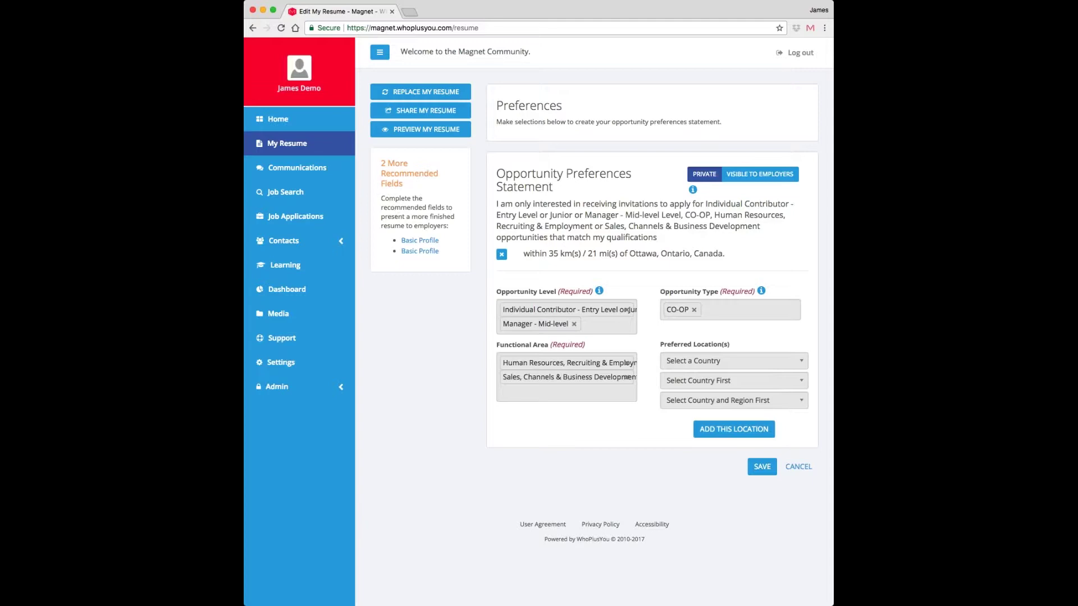
- Go back to My Resume and scroll its sections, with the preferences statement still Private
click(287, 150)
scroll(552, 477, down, 12)
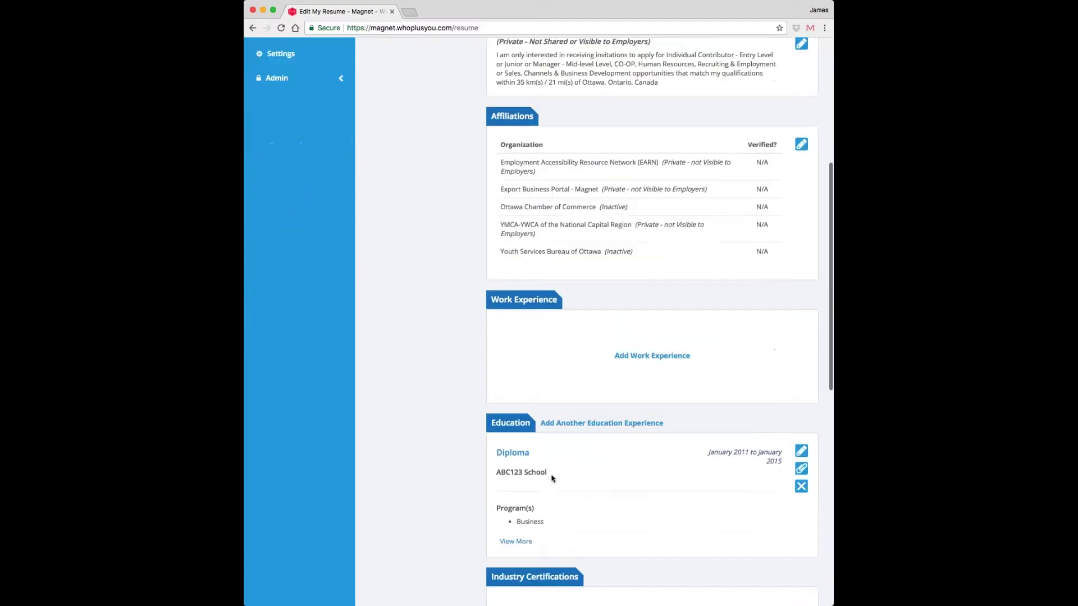
scroll(552, 478, down, 3)
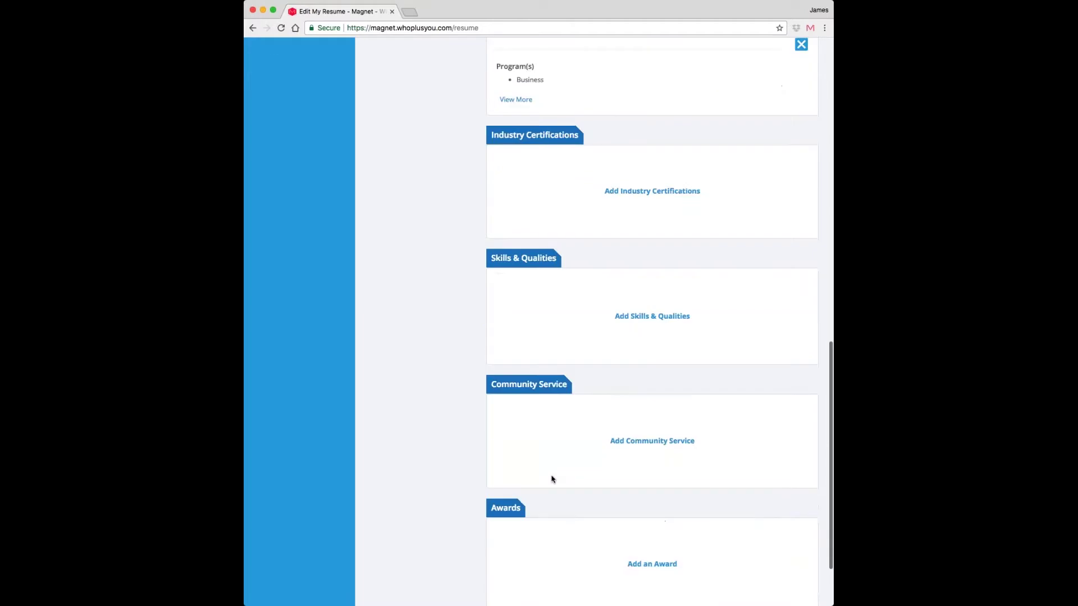
scroll(552, 479, up, 15)
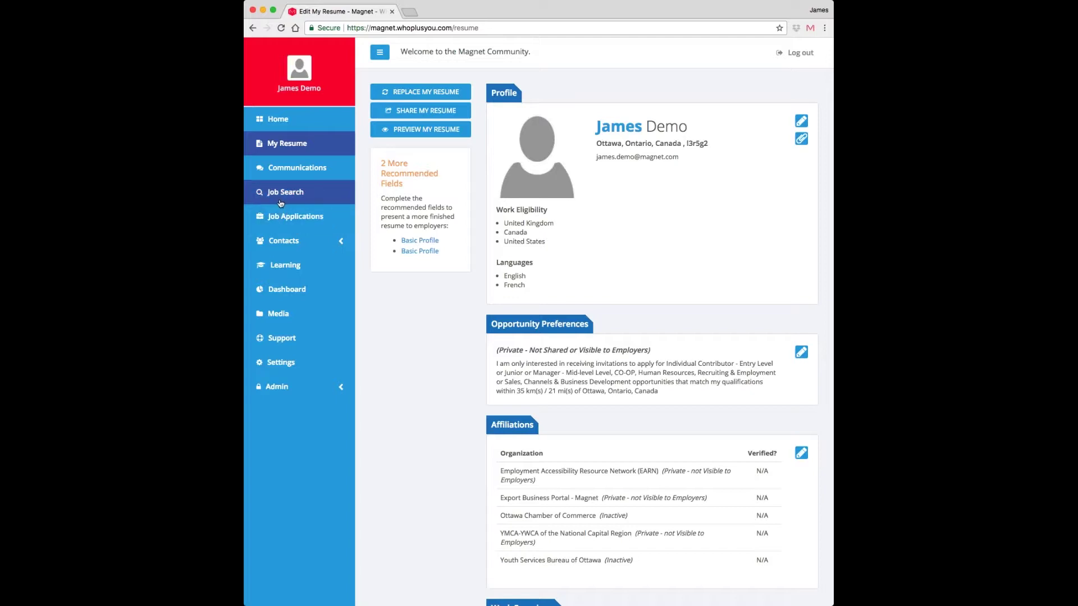
- In Job Search, search the Canada Job Bank board and scroll its 20855 results
click(281, 206)
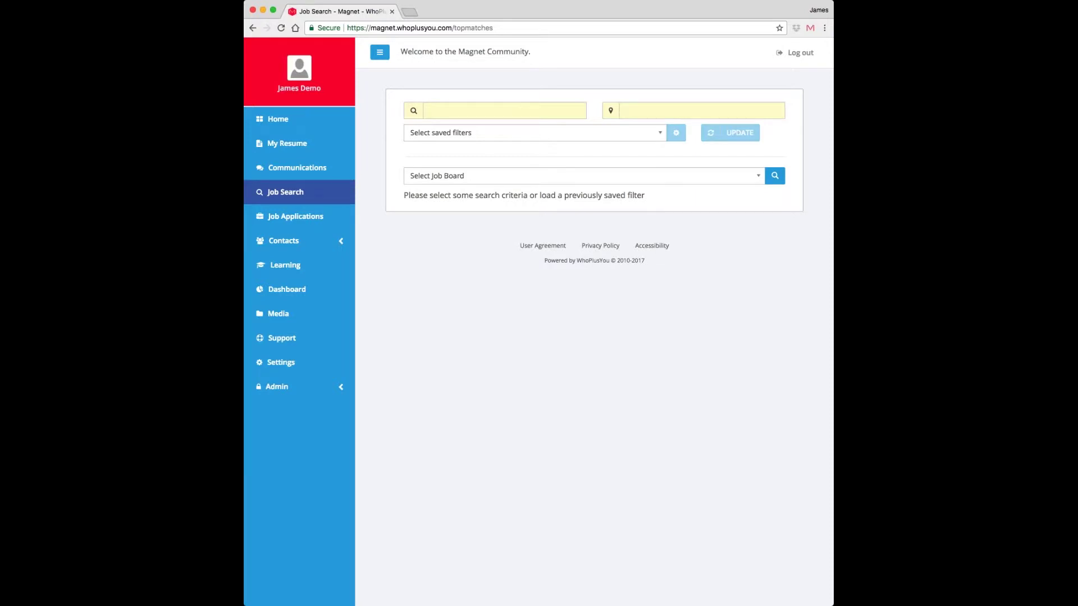
click(508, 114)
click(517, 92)
click(538, 171)
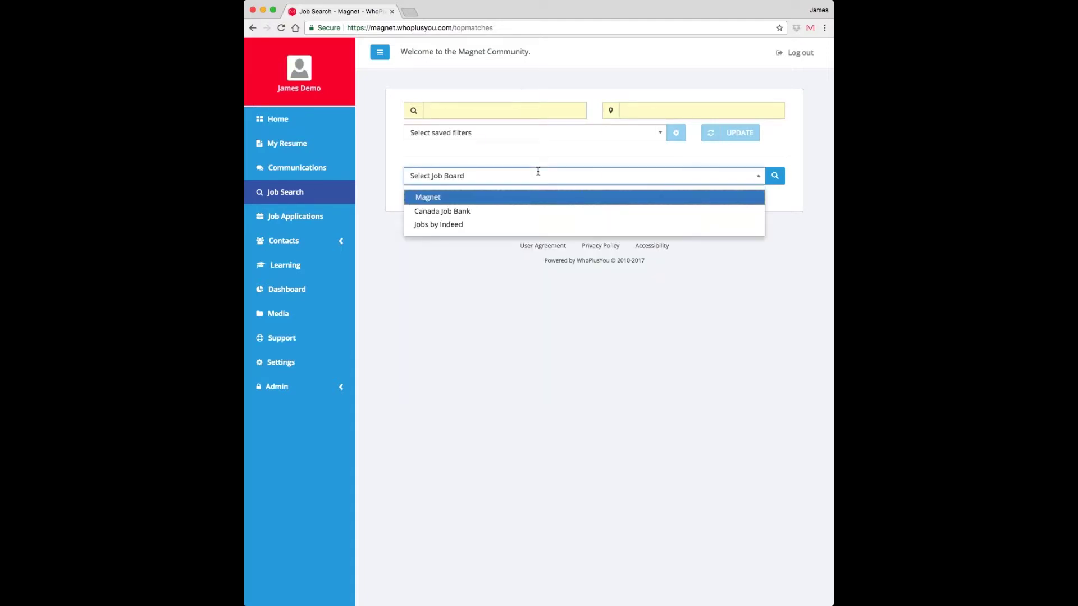
click(486, 210)
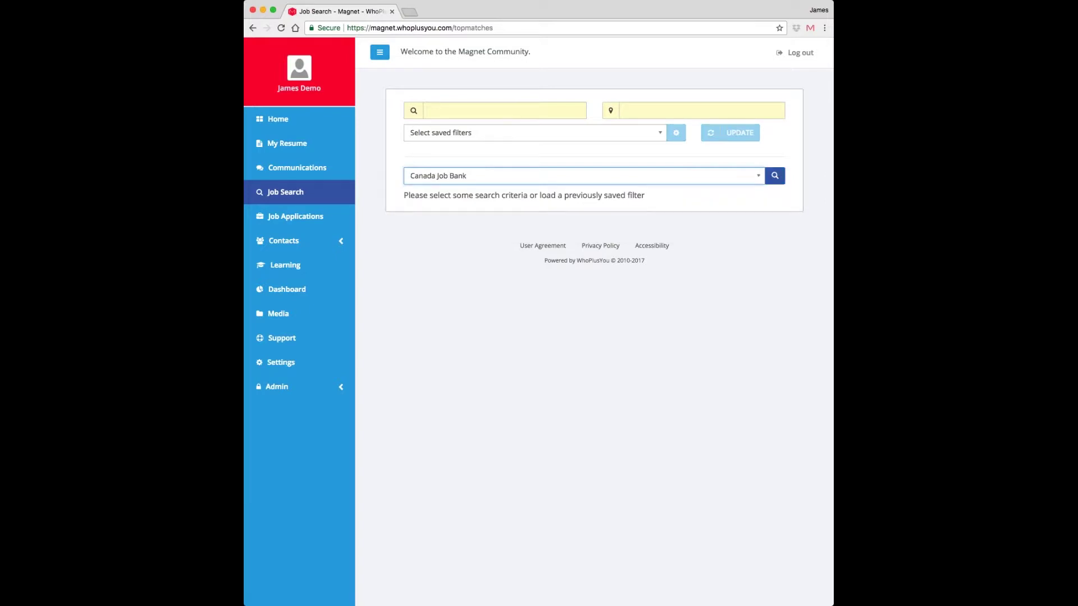
click(775, 176)
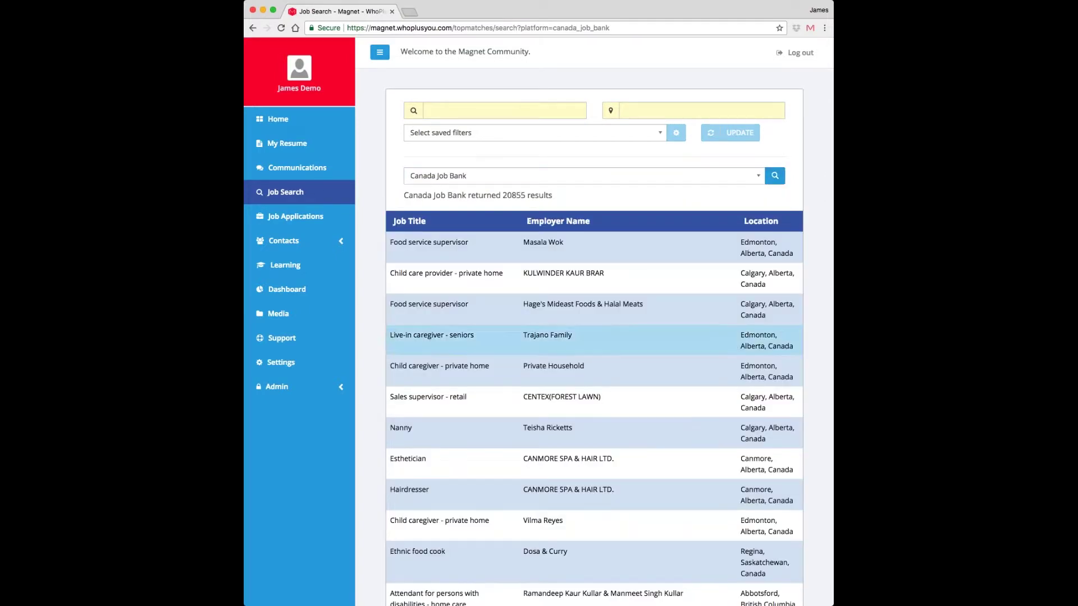
scroll(685, 371, down, 5)
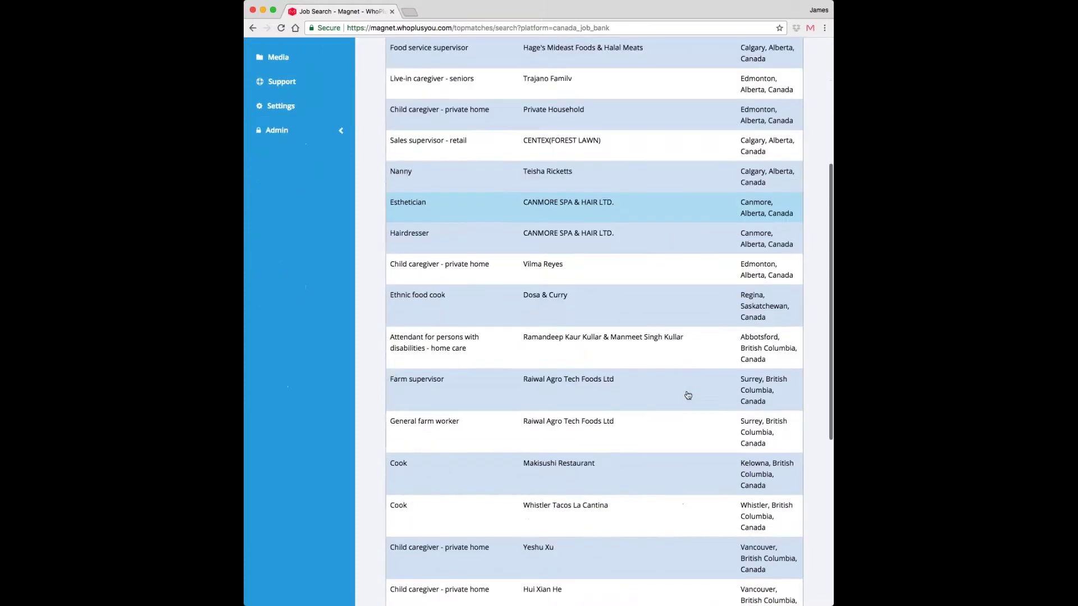
scroll(618, 397, down, 6)
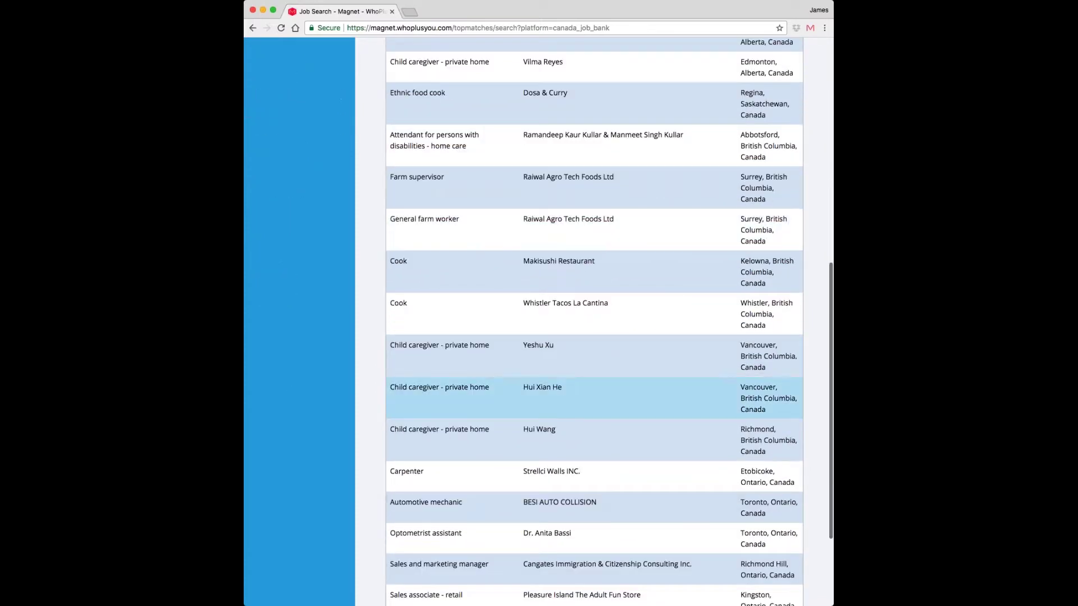
scroll(618, 398, up, 12)
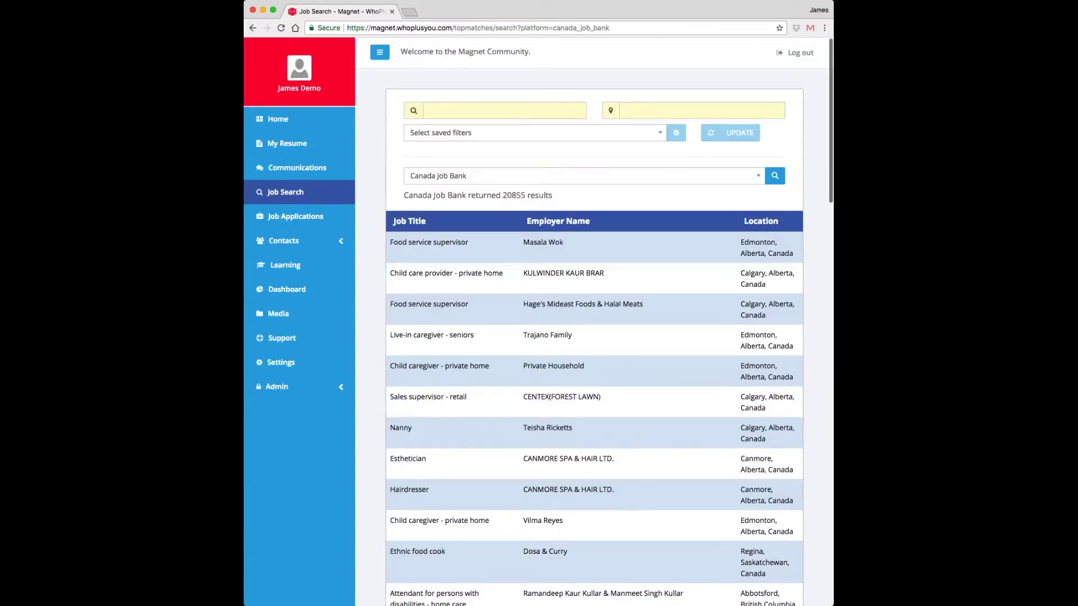
click(465, 112)
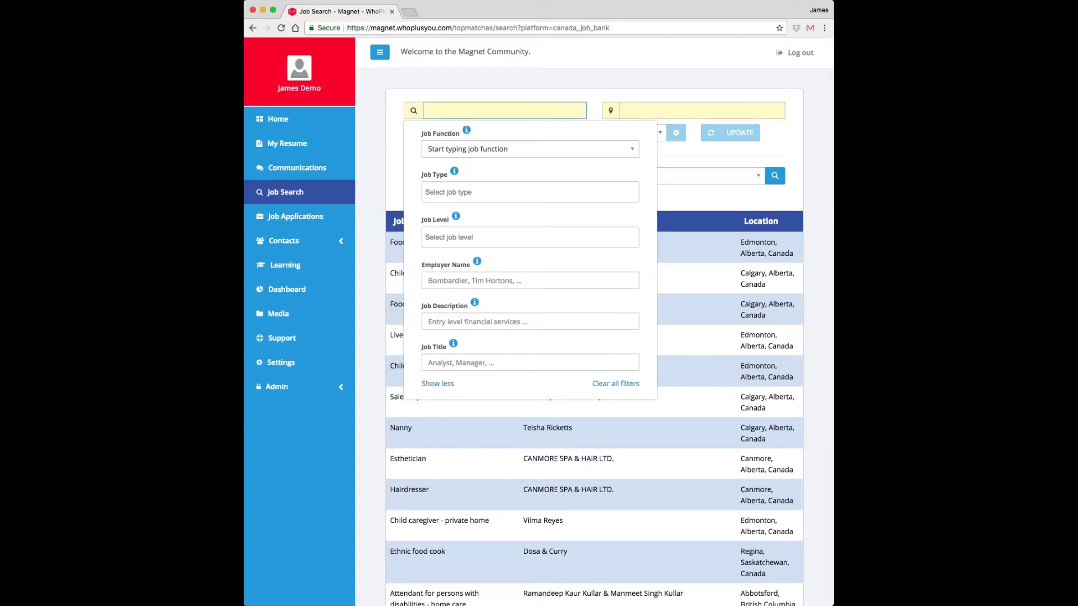
- Filter the Canada Job Bank search to the Business Support Services job function, leaving 58 jobs
scroll(596, 337, down, 2)
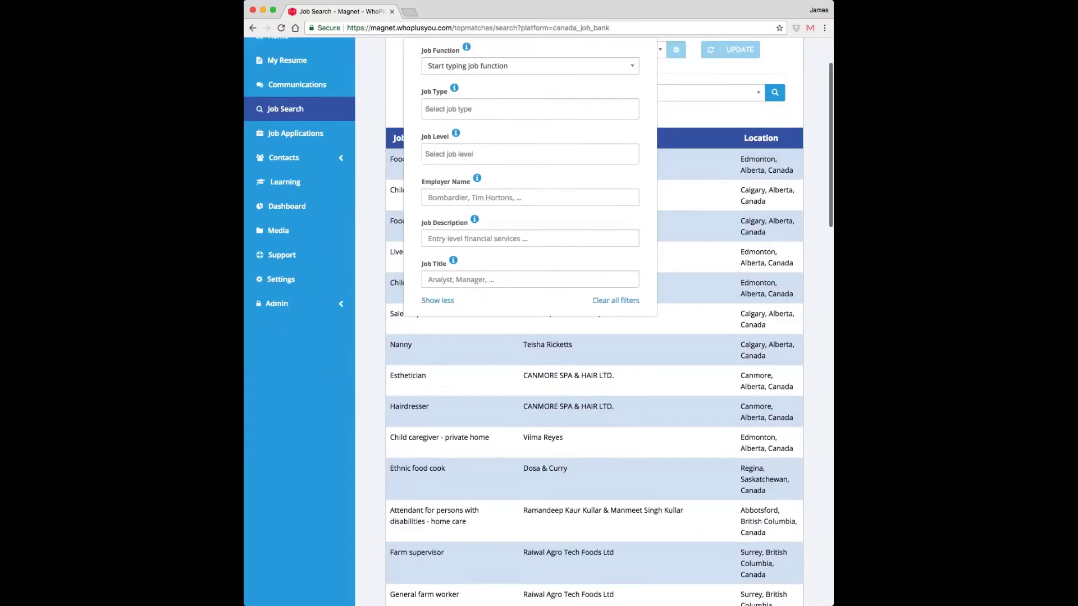
scroll(595, 337, up, 2)
click(473, 149)
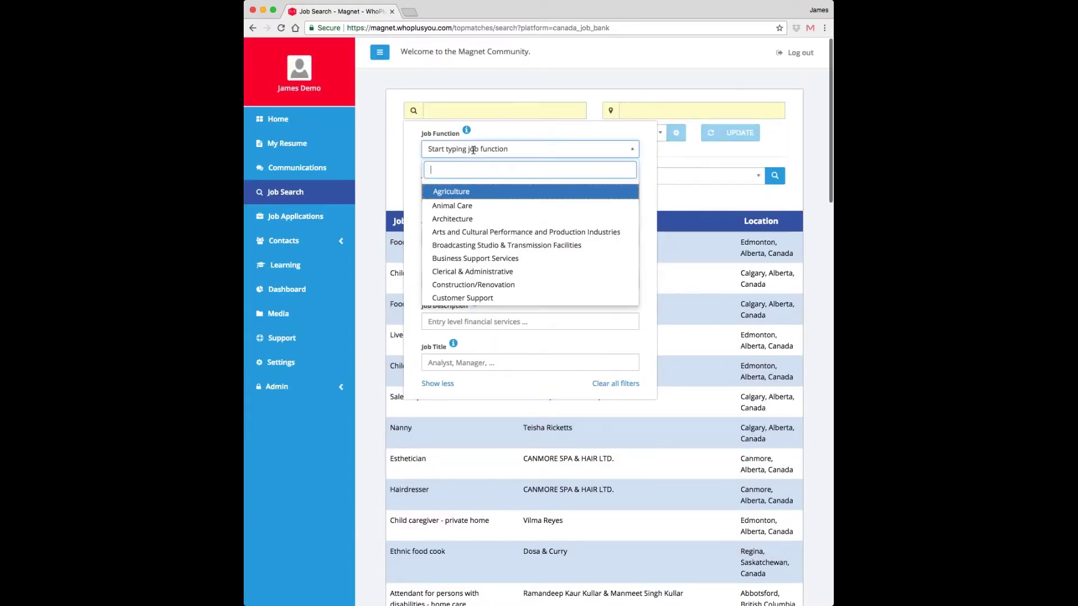
click(493, 258)
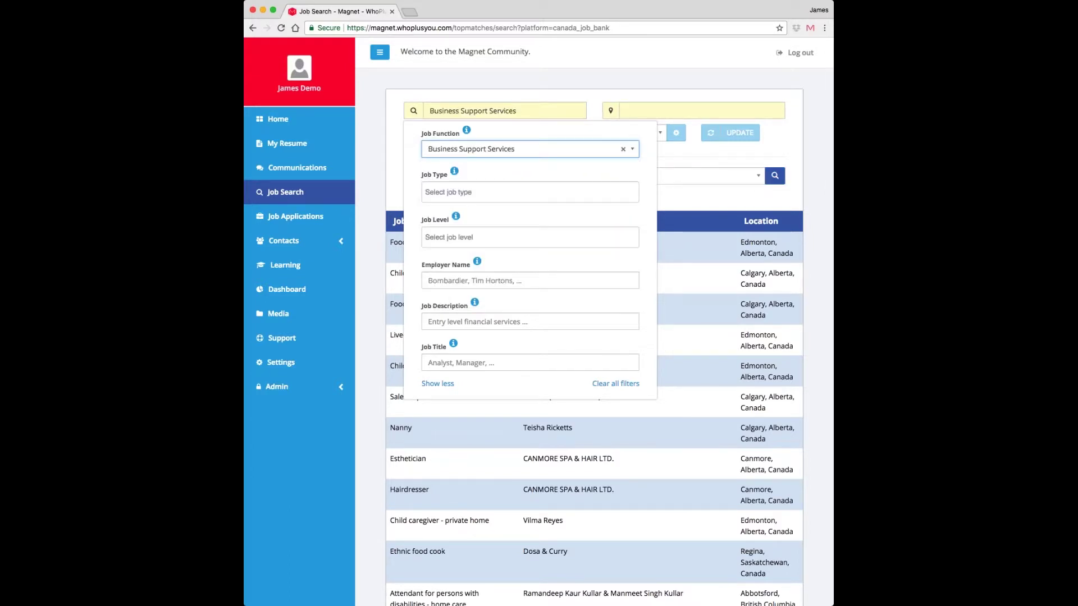
click(752, 157)
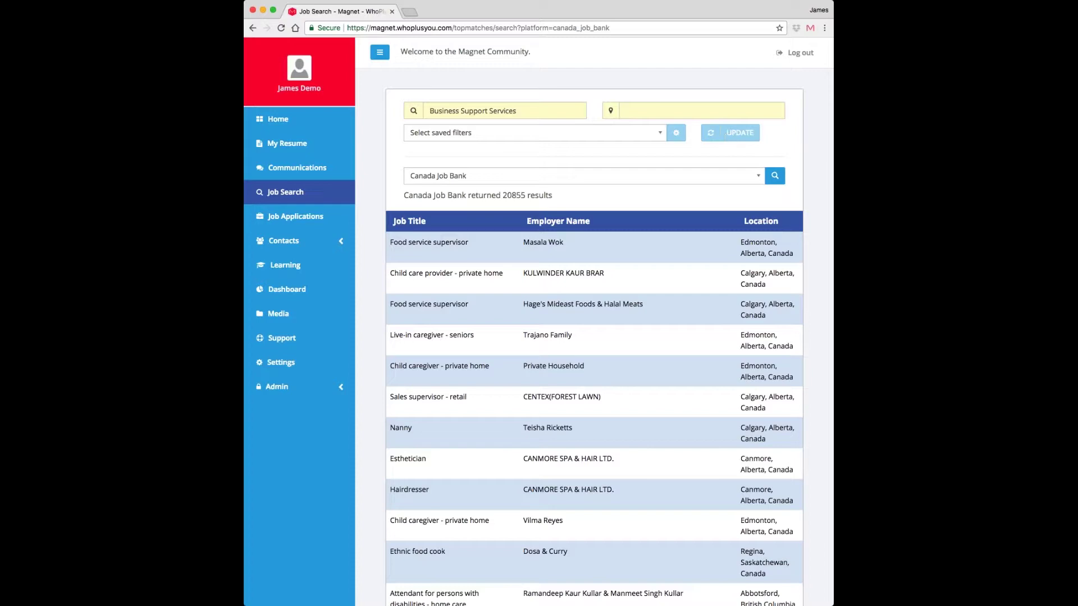
click(775, 175)
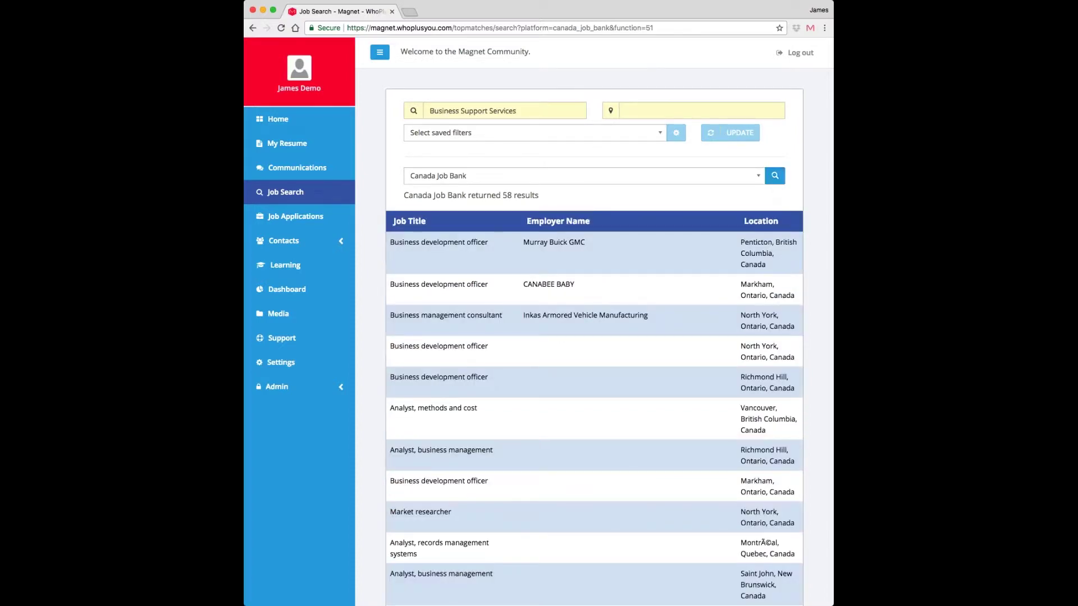
scroll(562, 348, down, 2)
scroll(561, 348, down, 3)
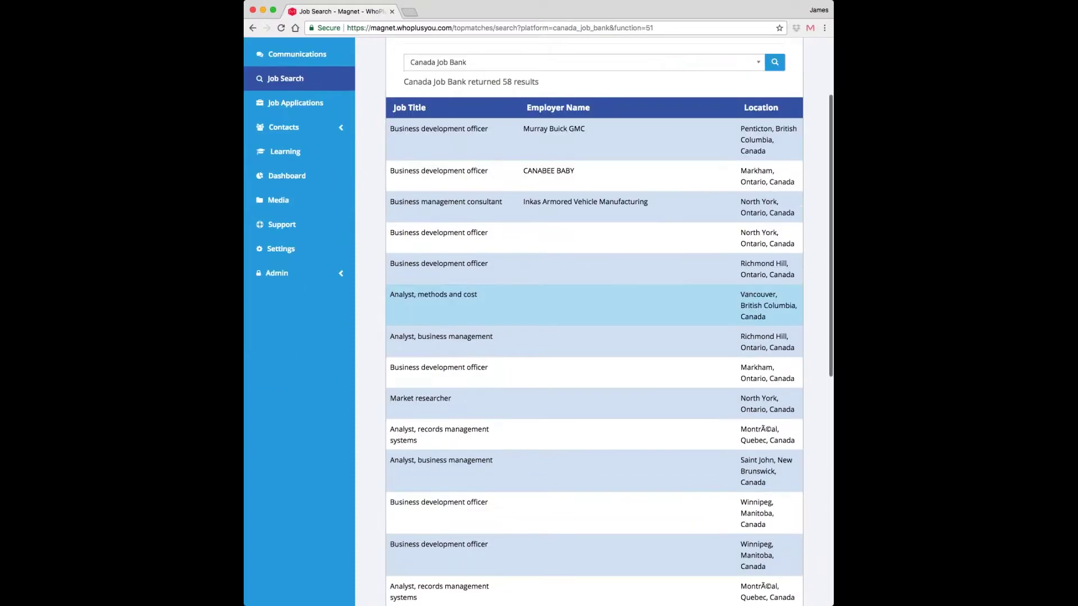
scroll(562, 415, up, 2)
scroll(562, 413, up, 2)
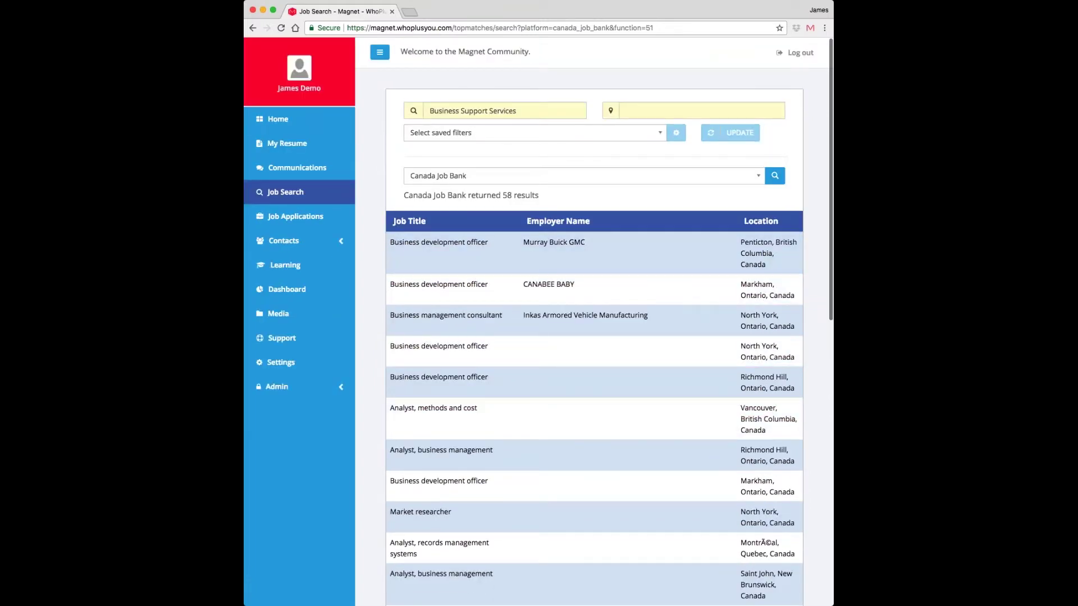
click(639, 111)
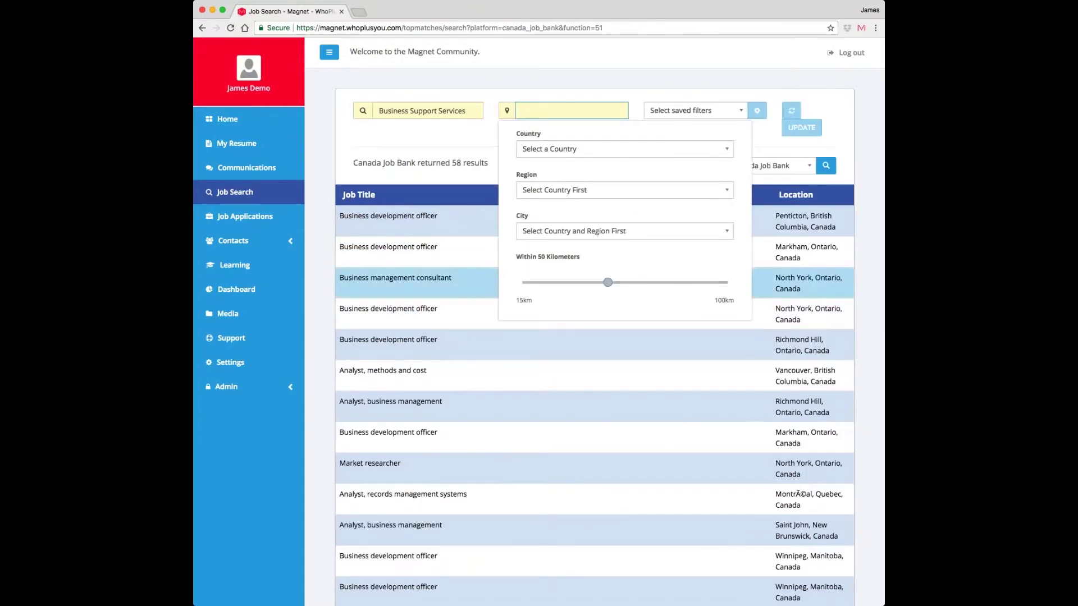
- Set the search location to Ottawa, Ontario, Canada within 50 km and rerun it
click(611, 151)
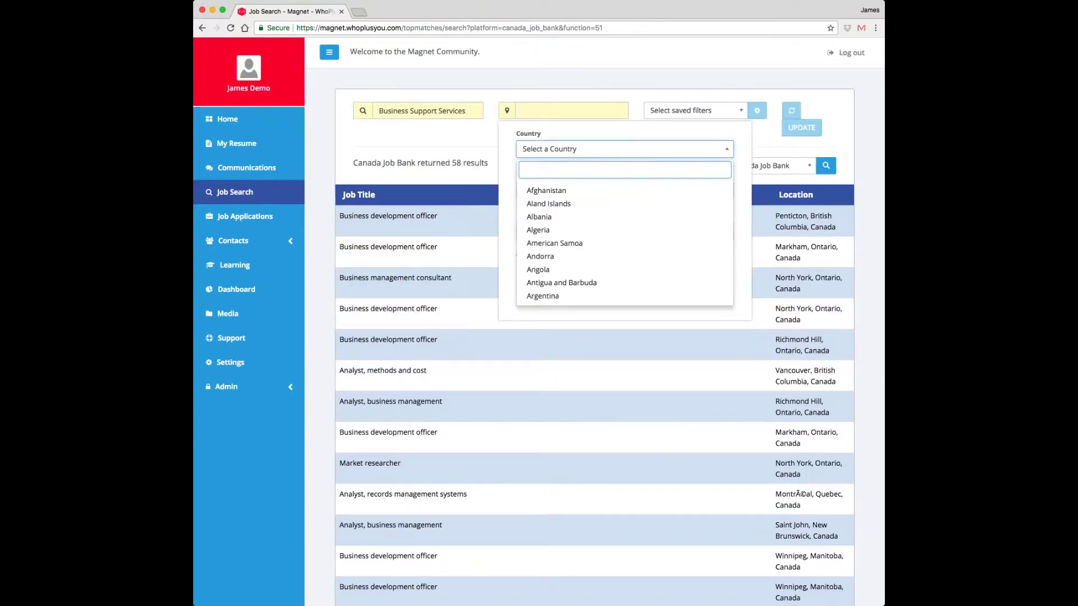
text(ca)
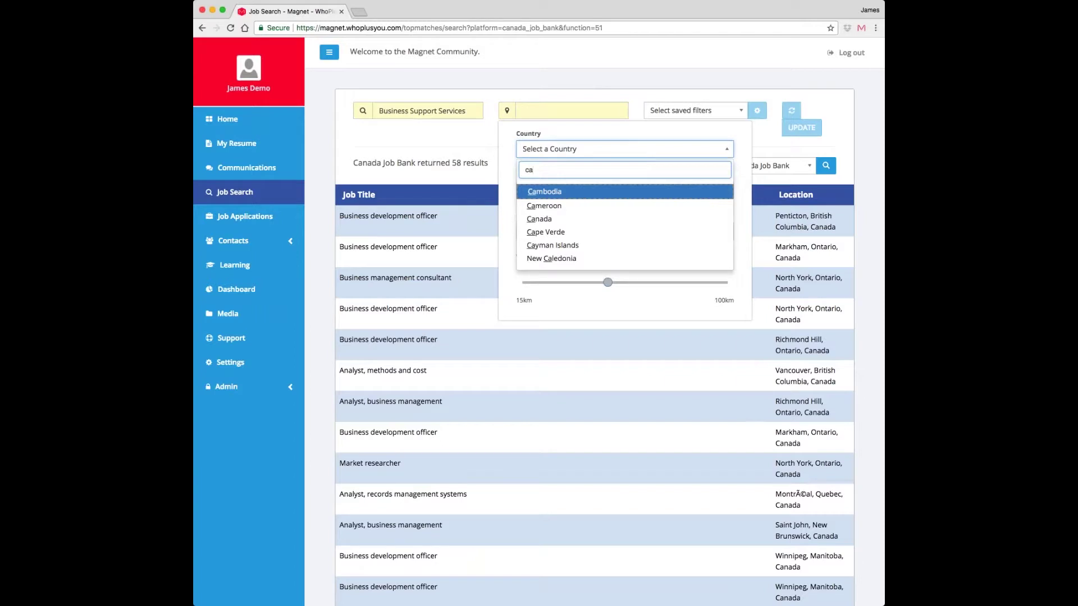
text(n)
key(Return)
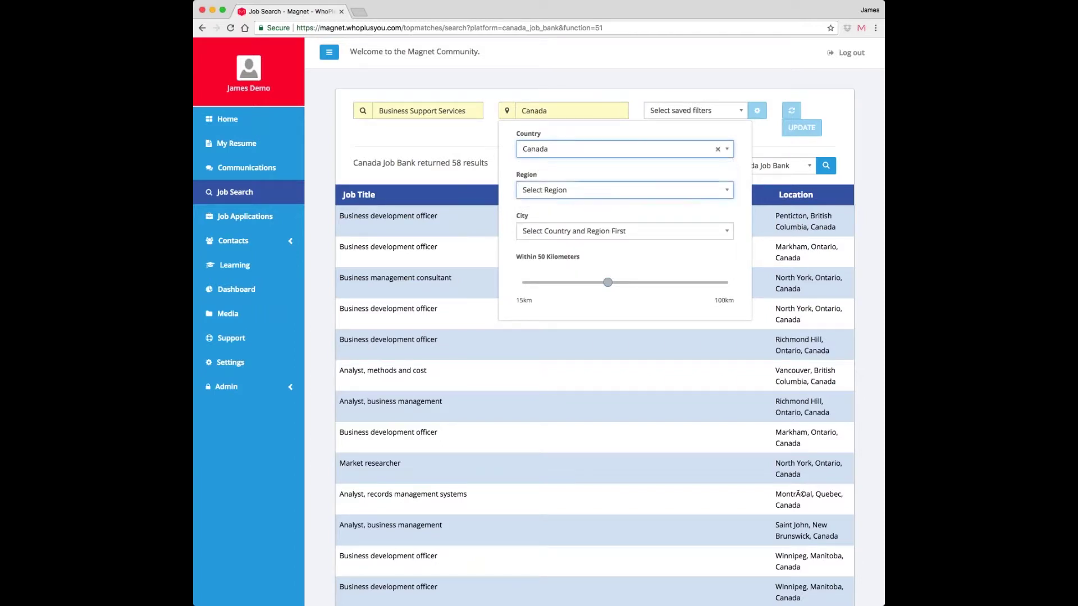
key(Return)
text(on)
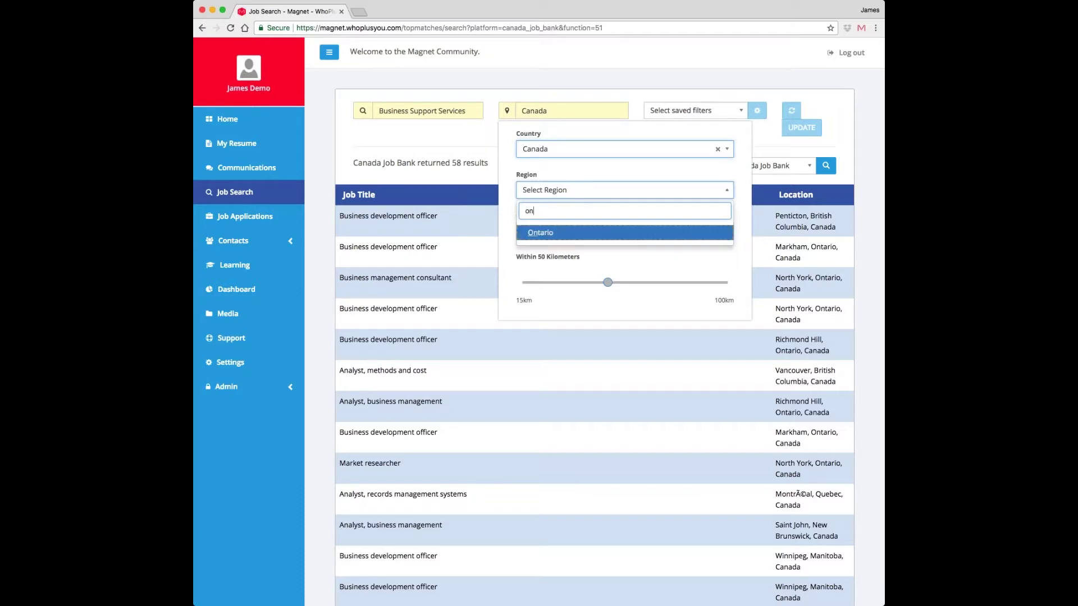
click(543, 232)
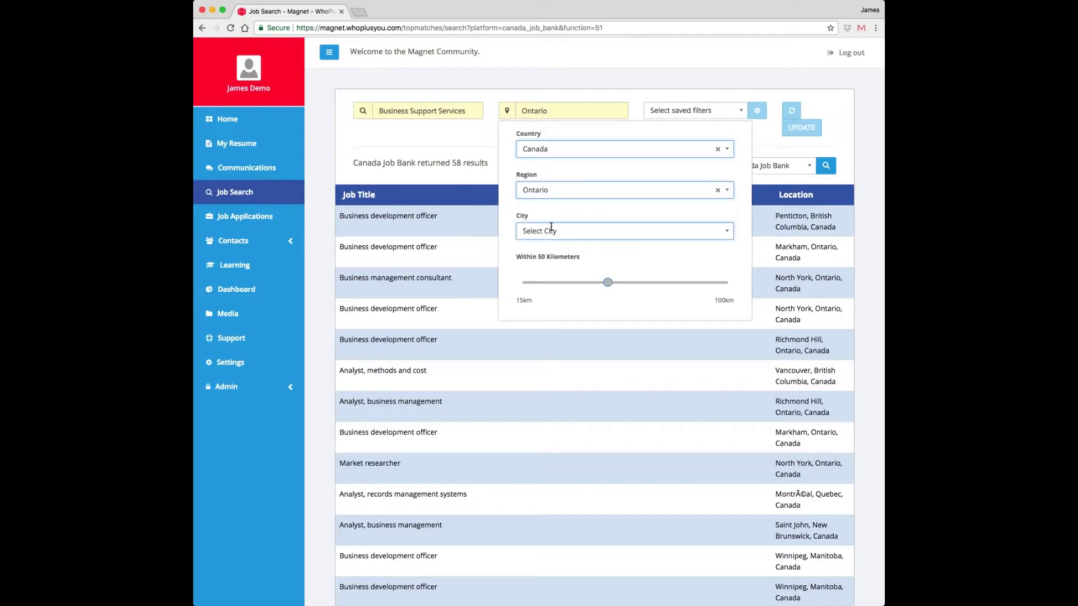
click(551, 226)
text(ott)
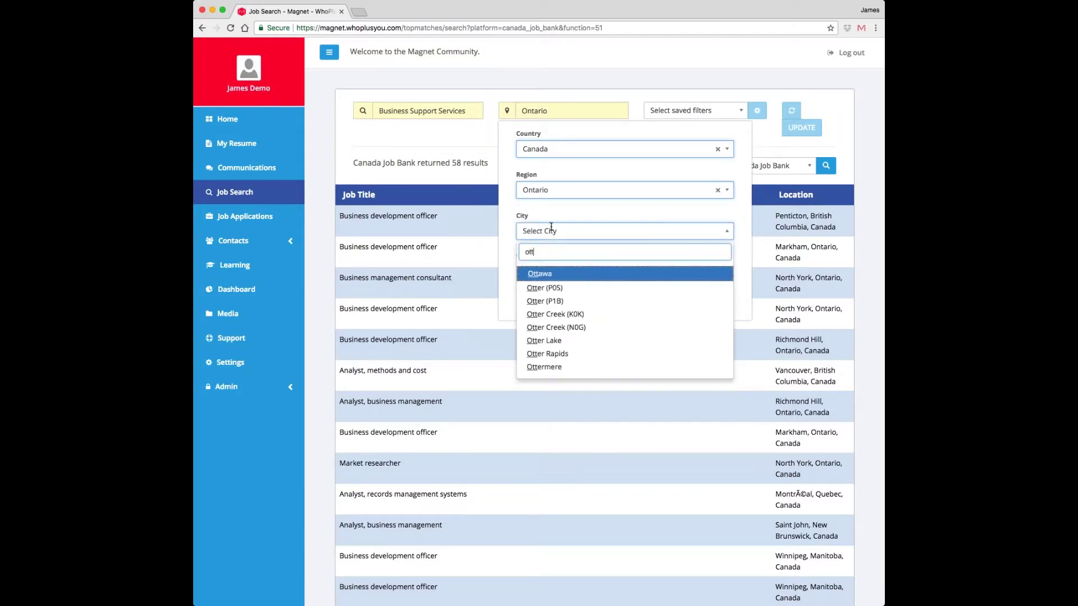
click(549, 275)
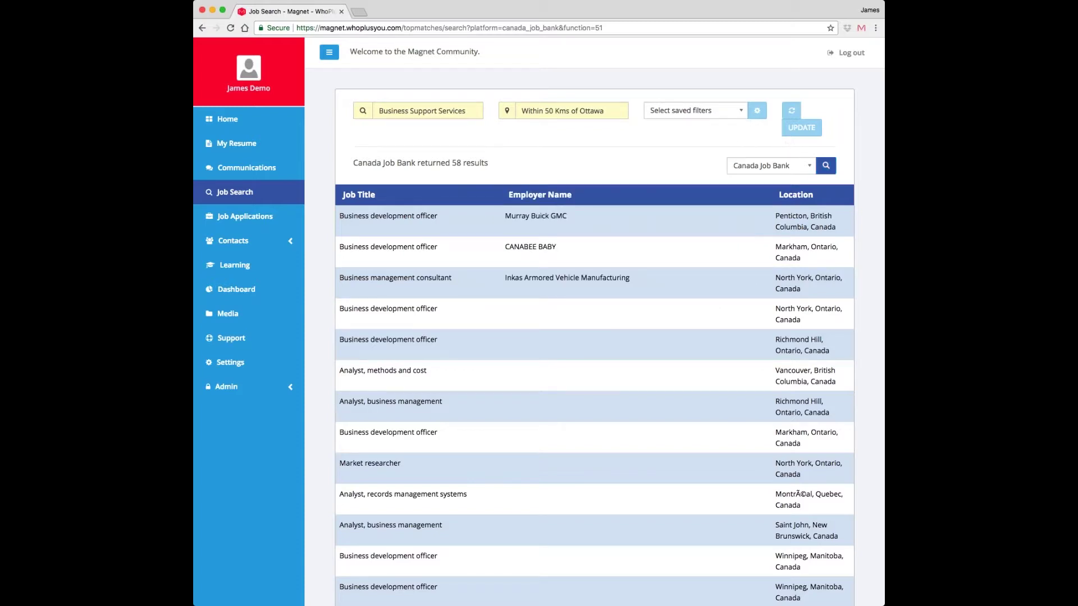
click(827, 168)
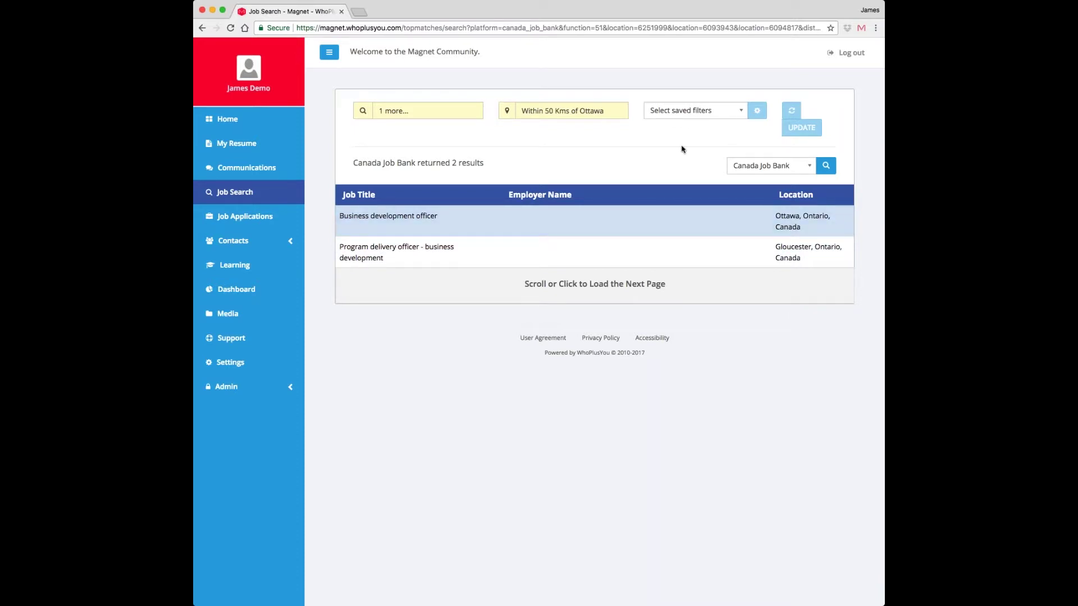
- Switch the job board to Magnet and rerun the Ottawa search
click(770, 166)
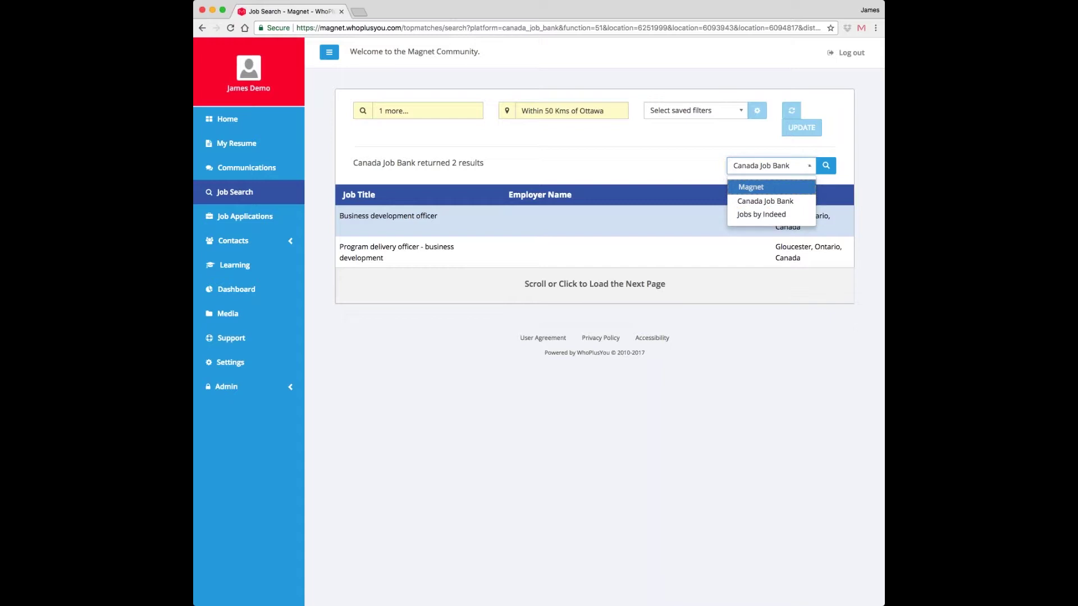
click(754, 201)
click(766, 166)
click(747, 183)
click(826, 166)
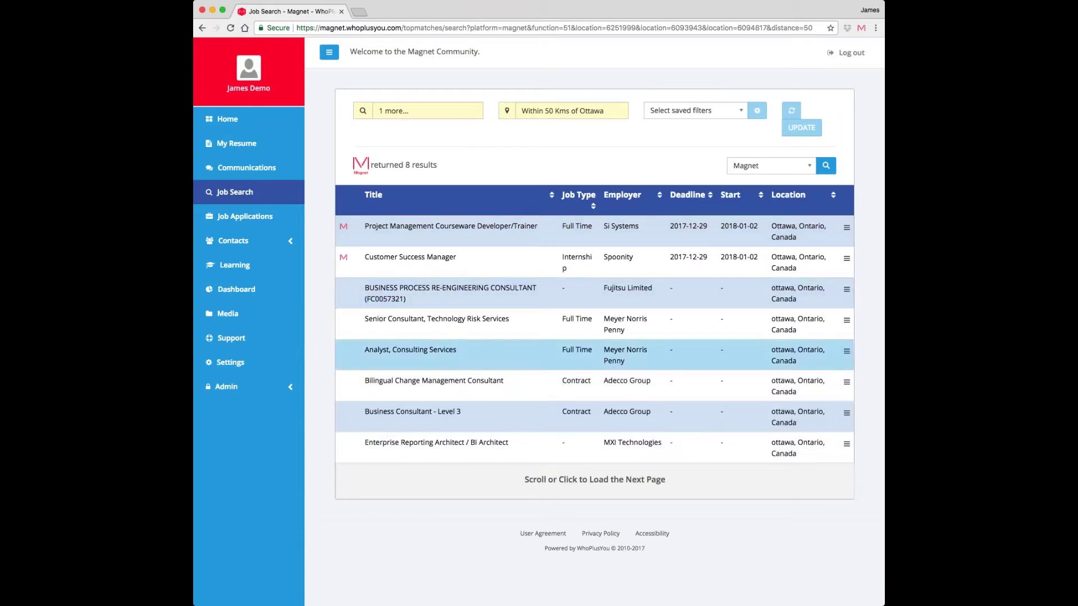
- Search Jobs by Indeed, open the Business Solutions Consultant posting, and return to the 417 results
click(771, 166)
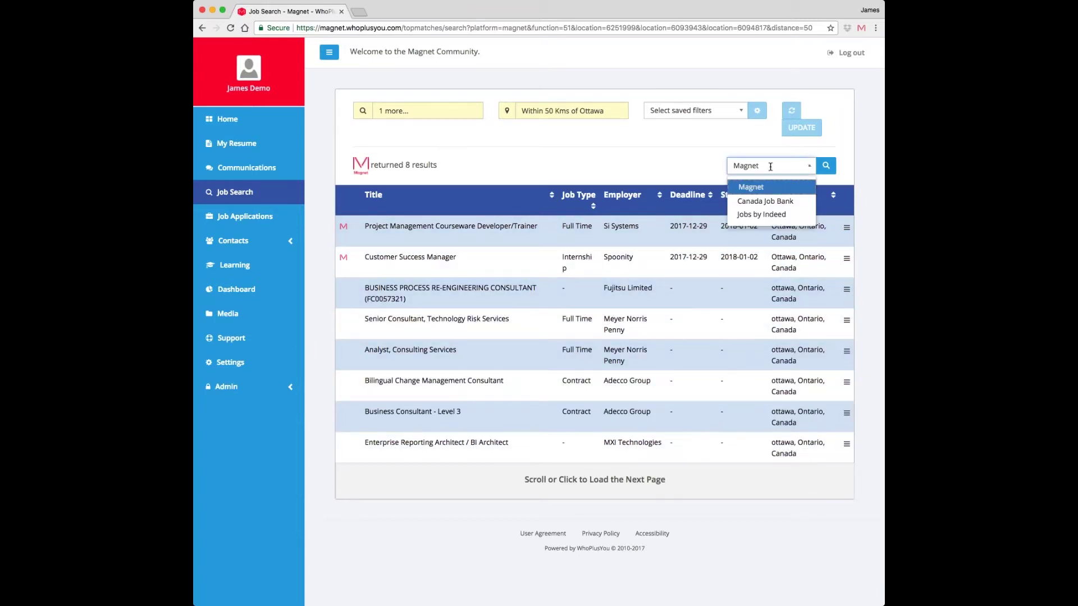
click(762, 204)
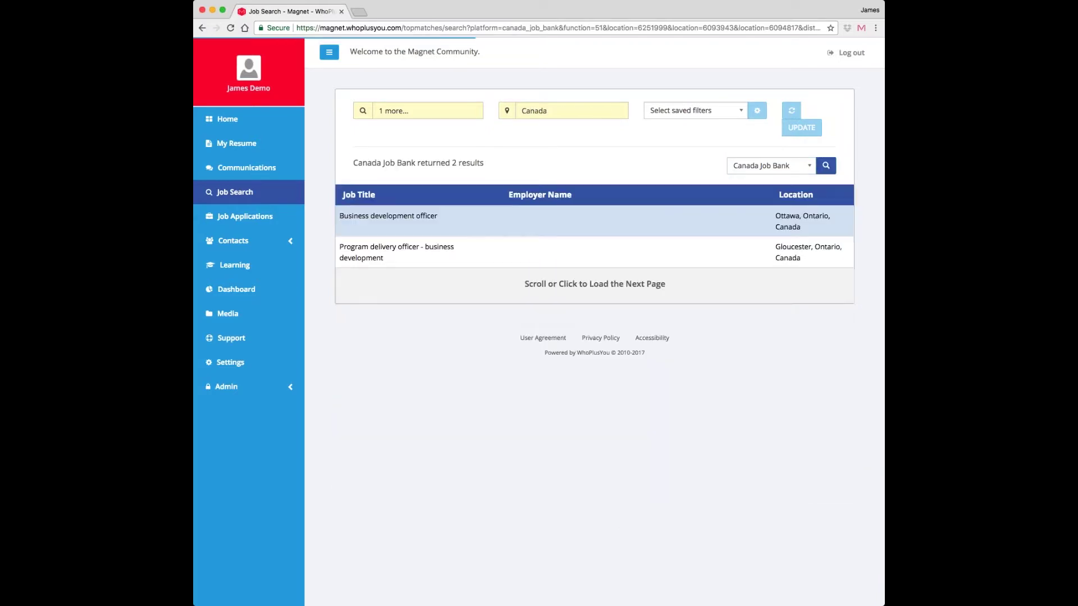
click(771, 165)
click(761, 215)
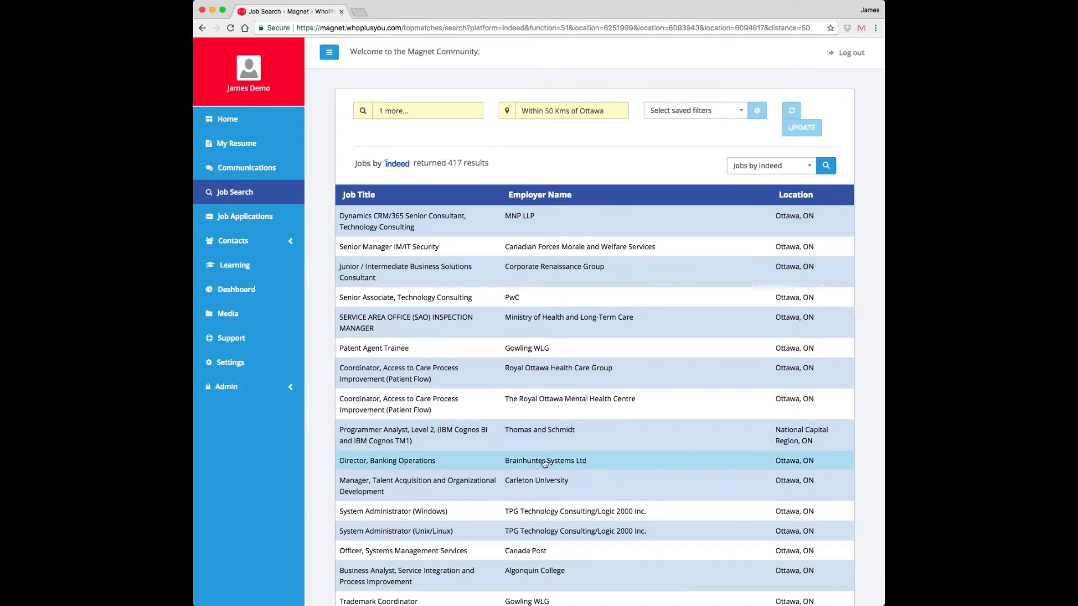
scroll(549, 464, down, 1)
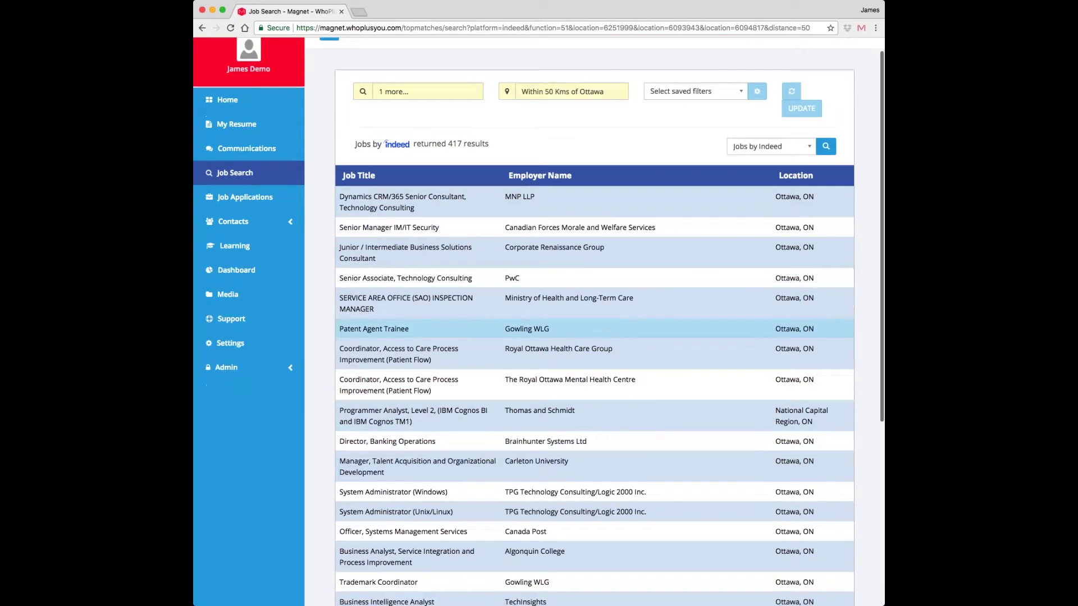
click(441, 250)
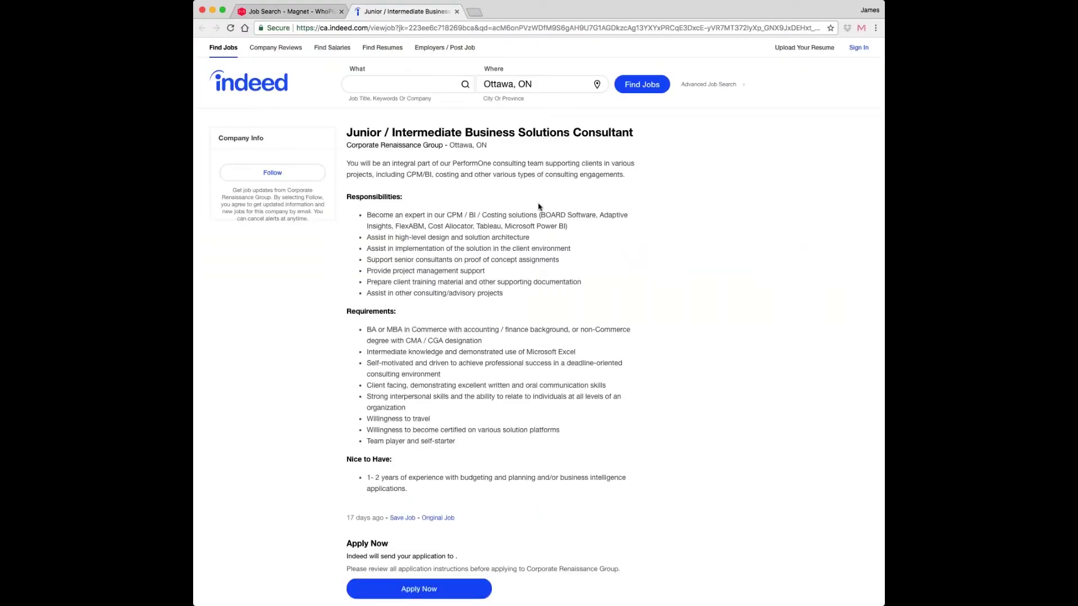
click(306, 11)
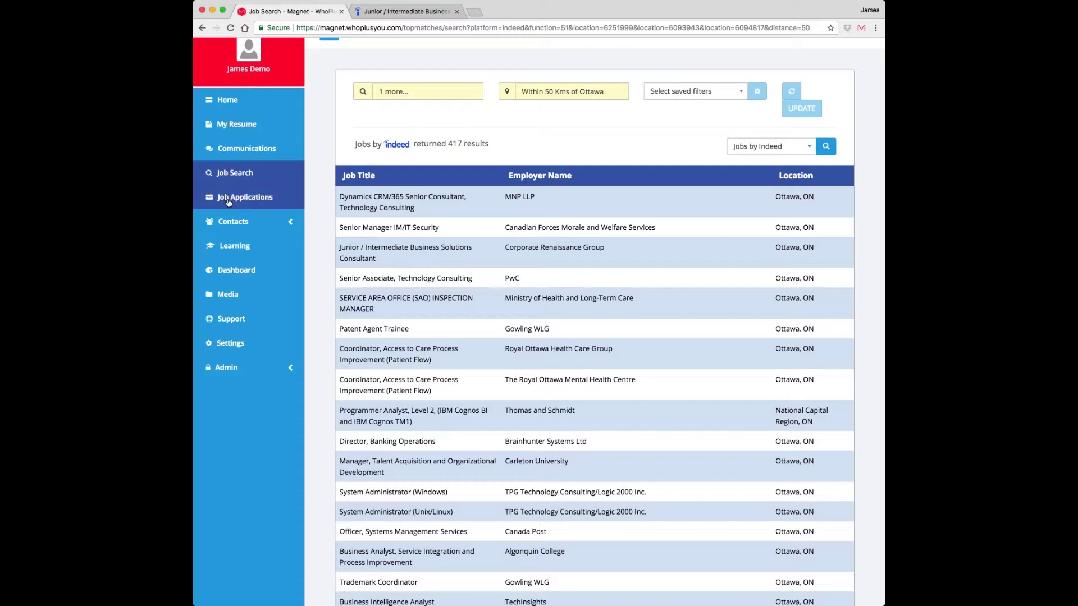
- Open the Job Applications tracker and scroll through the saved positions
click(229, 202)
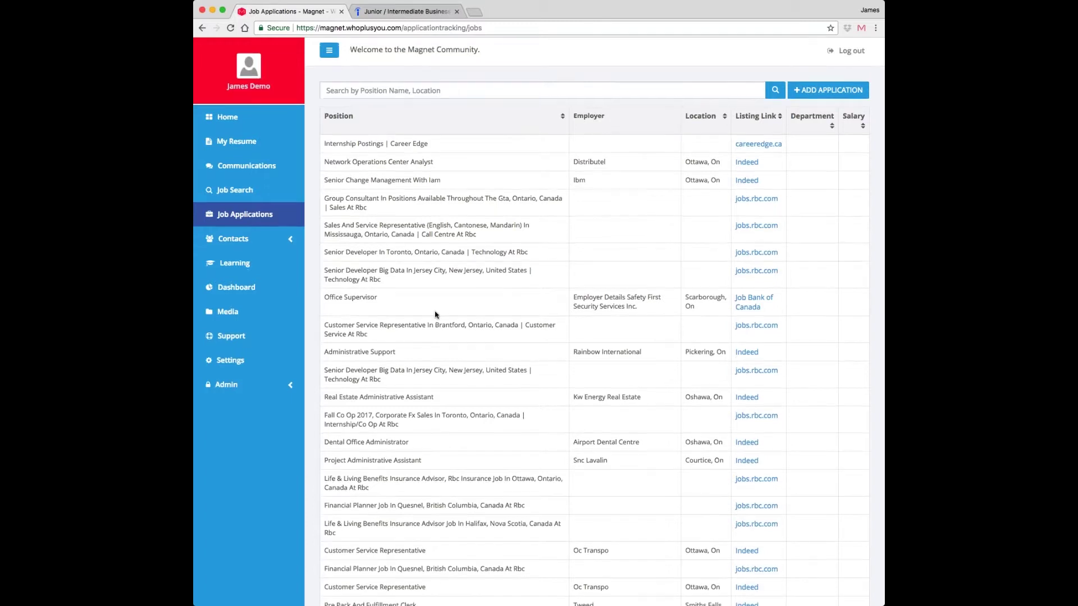
scroll(538, 322, down, 2)
scroll(457, 394, down, 1)
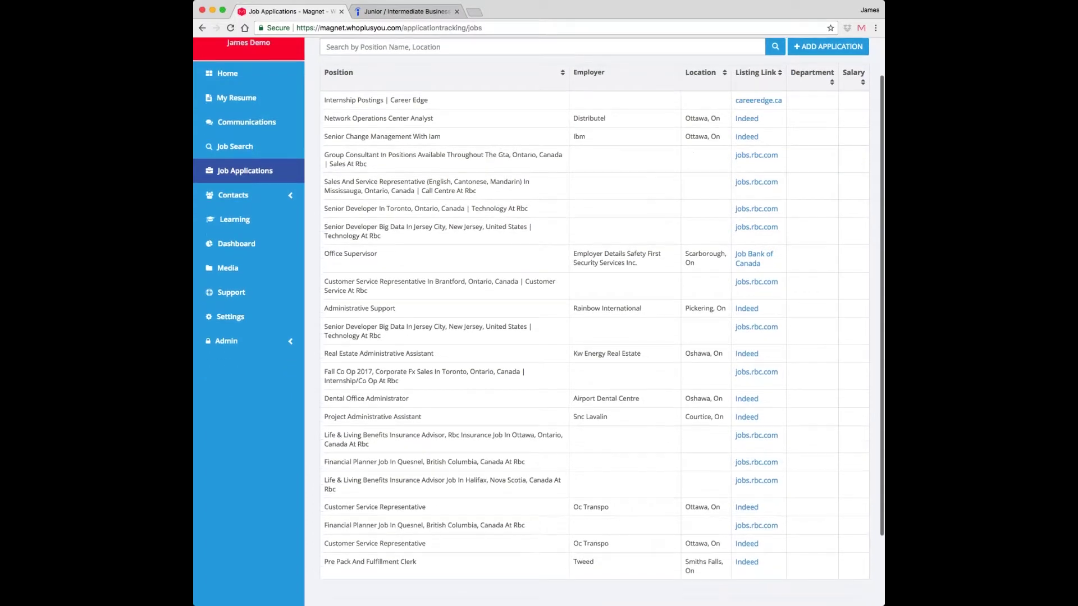
scroll(457, 394, up, 3)
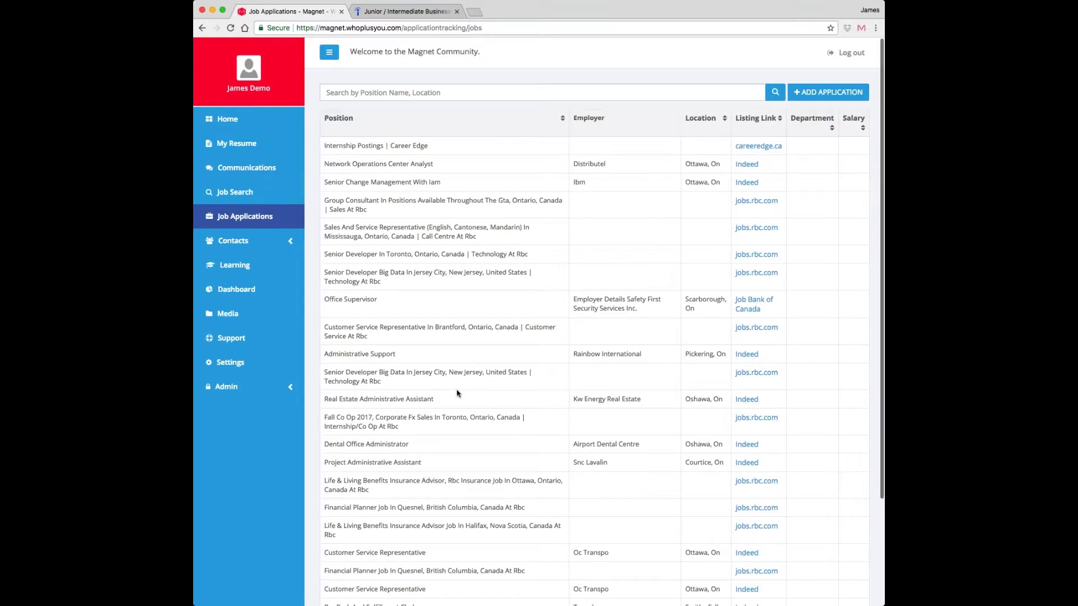
- Review the Network Operations Center Analyst application's details and expanded overview, then close them
click(393, 164)
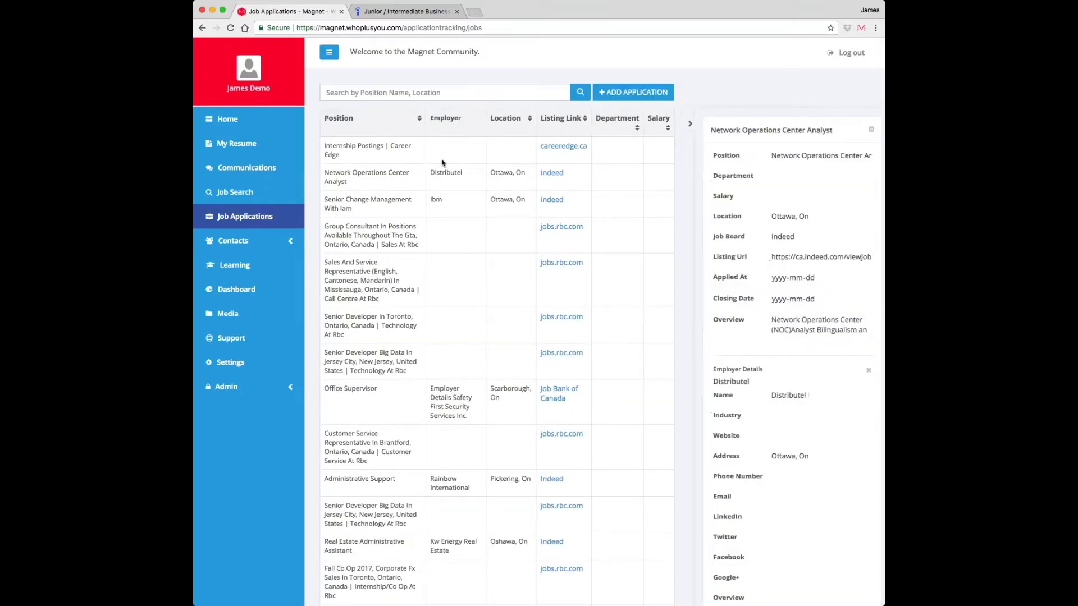
scroll(806, 320, down, 1)
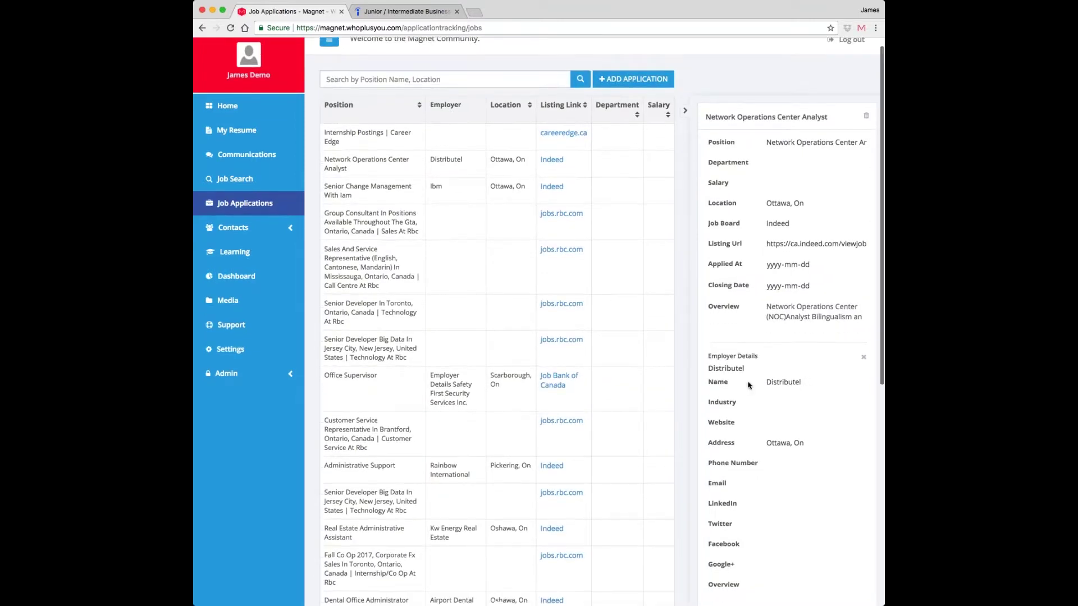
click(806, 320)
scroll(806, 320, down, 1)
scroll(805, 320, down, 3)
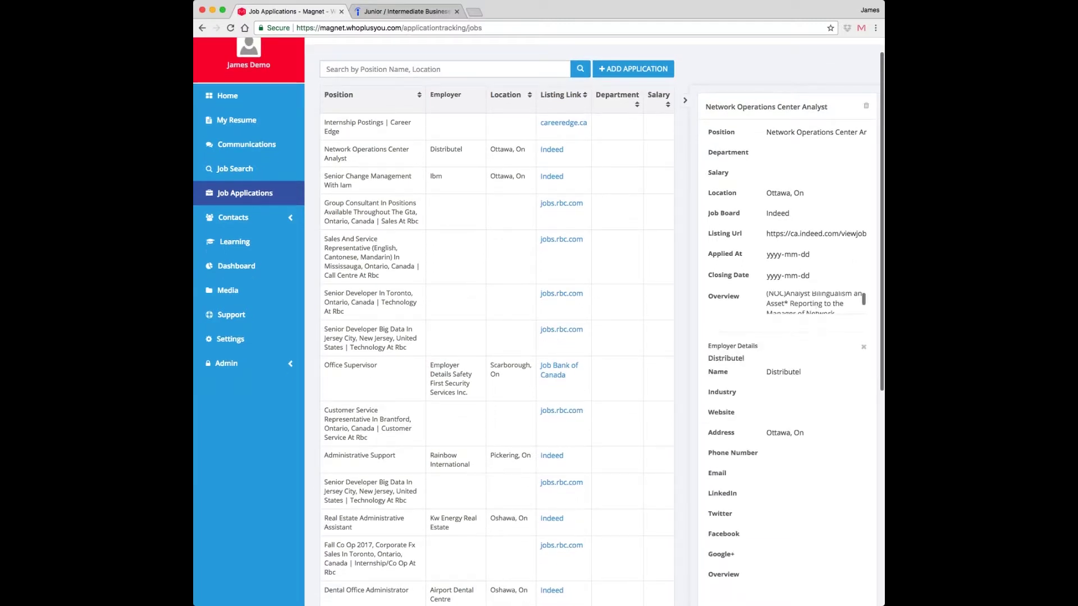
scroll(816, 303, up, 2)
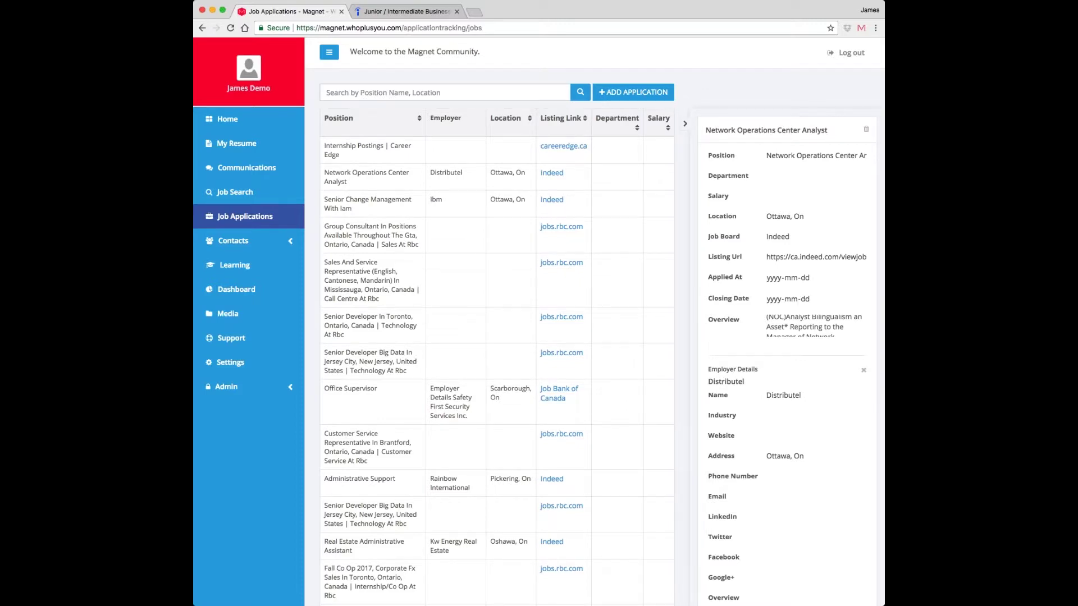
click(686, 123)
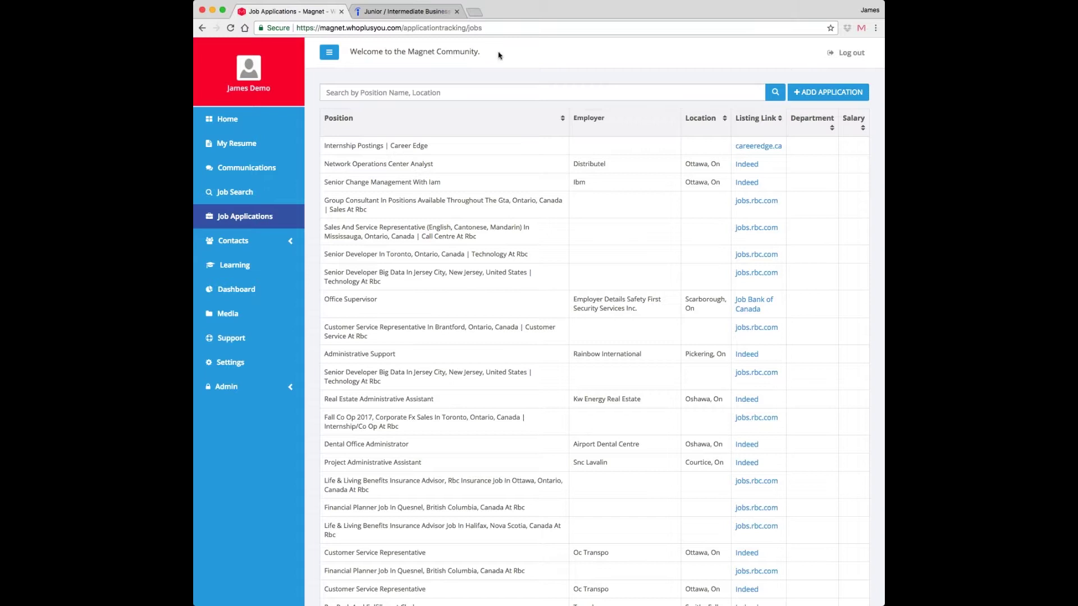
- Open jobs.rbc.com in a new browser tab
click(474, 13)
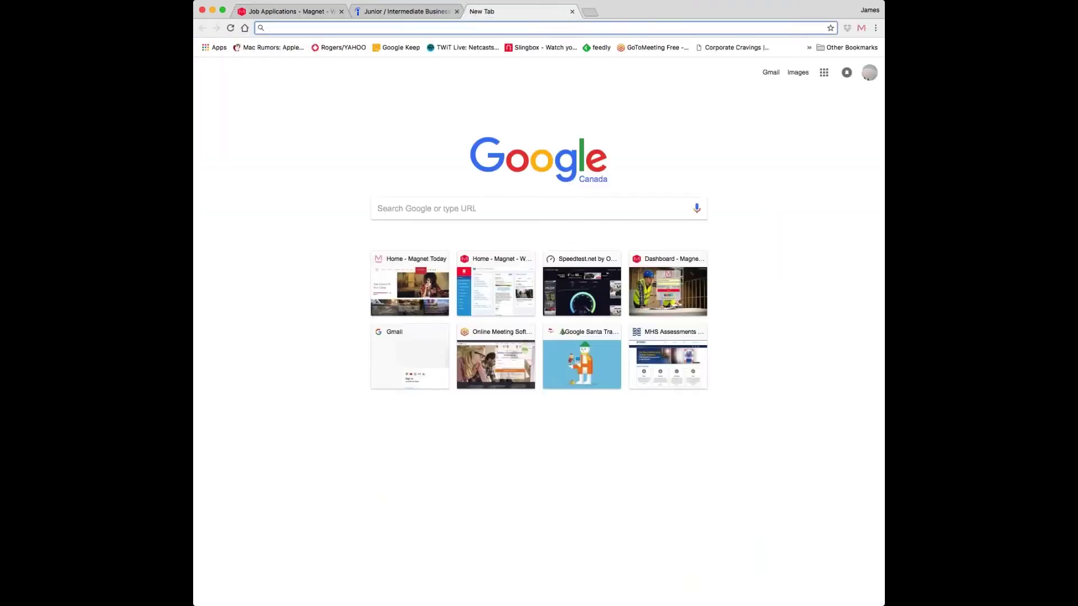
text(rbc)
key(Down)
key(Down)
key(Return)
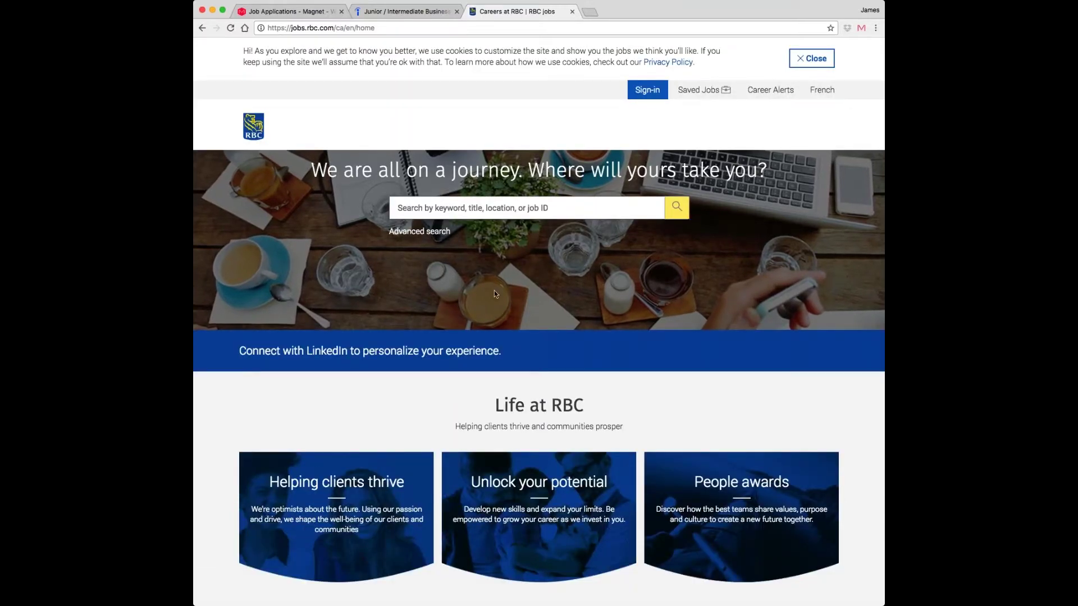
- Go through Helping clients thrive to the Personal & Commercial Banking careers page
scroll(482, 307, down, 2)
scroll(482, 307, down, 3)
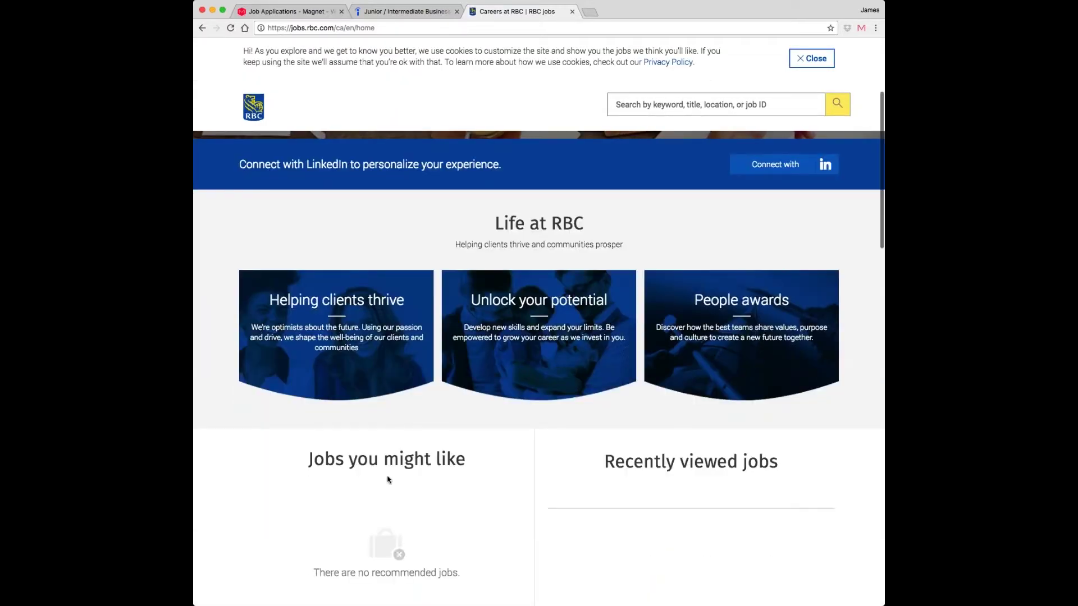
scroll(387, 477, down, 3)
click(353, 239)
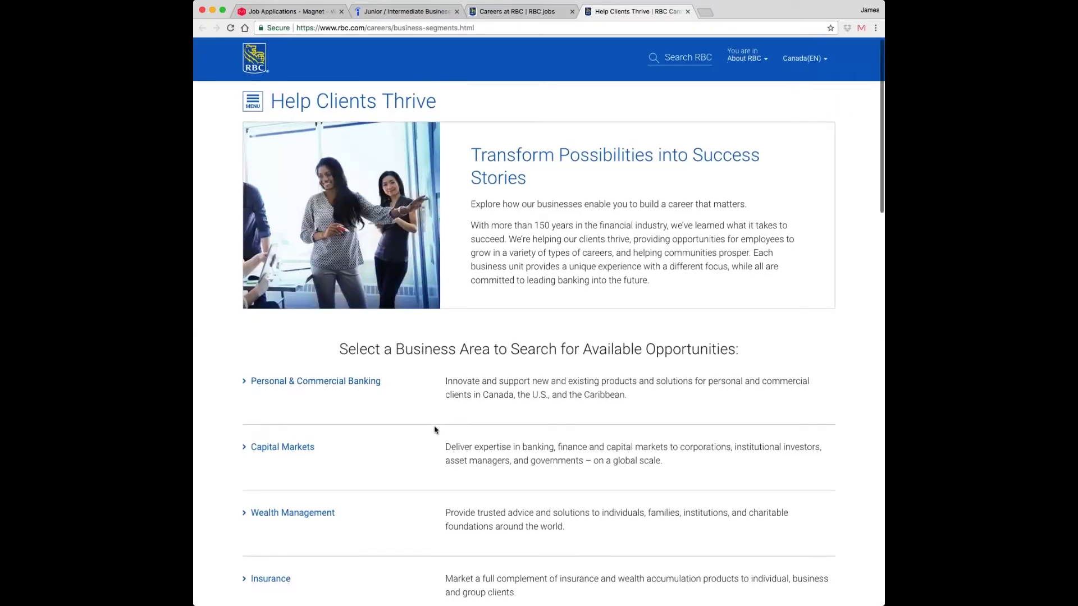
scroll(435, 431, down, 1)
click(349, 370)
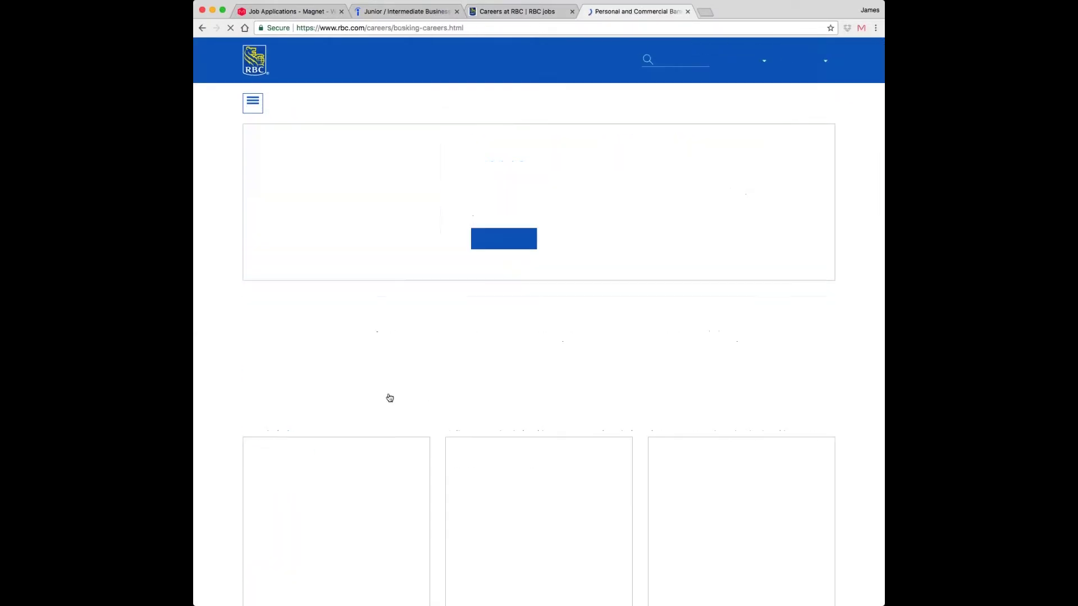
- Open the Mortgage Specialist posting for East Van/Burnaby/New West
scroll(540, 336, down, 5)
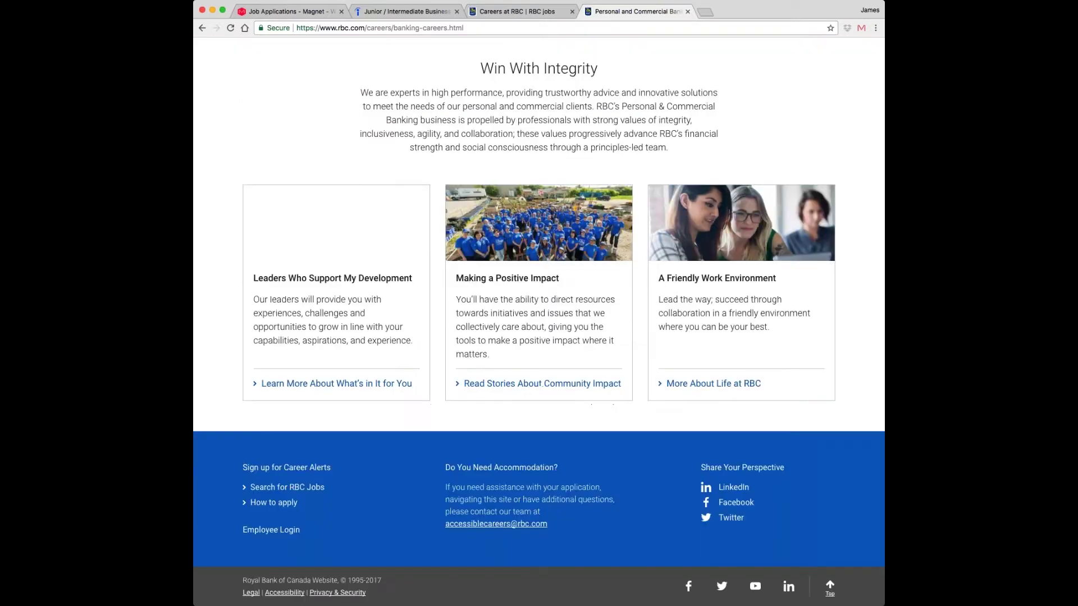
scroll(476, 431, down, 1)
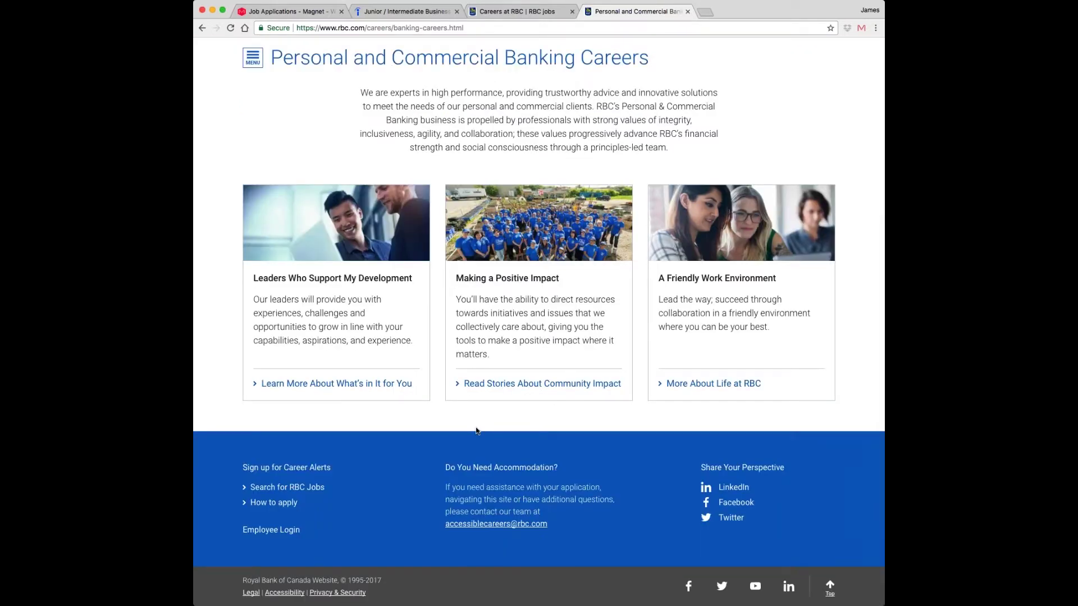
scroll(477, 432, up, 4)
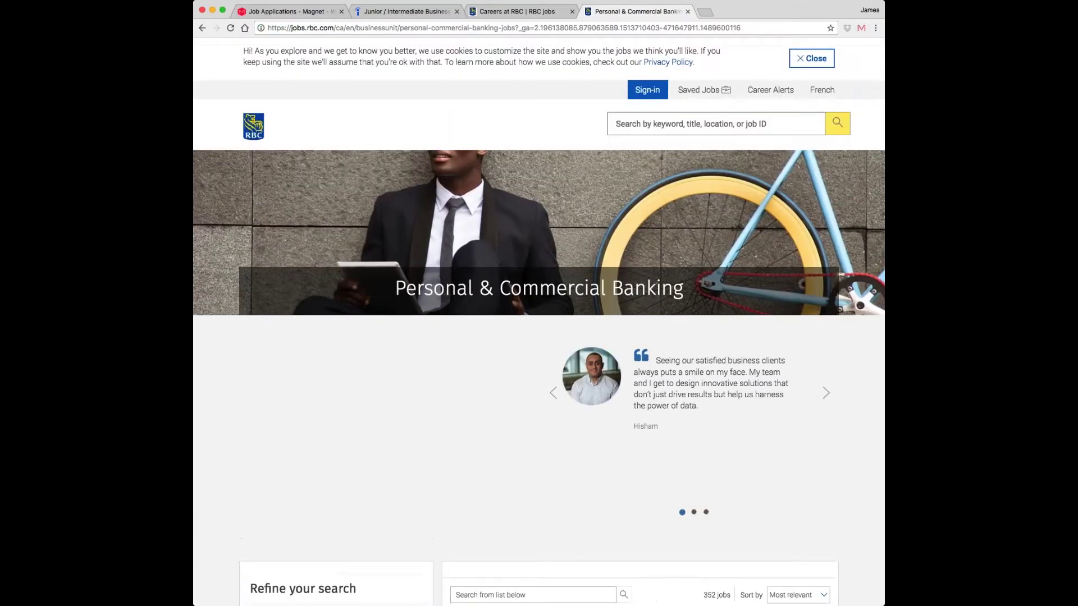
scroll(524, 308, down, 6)
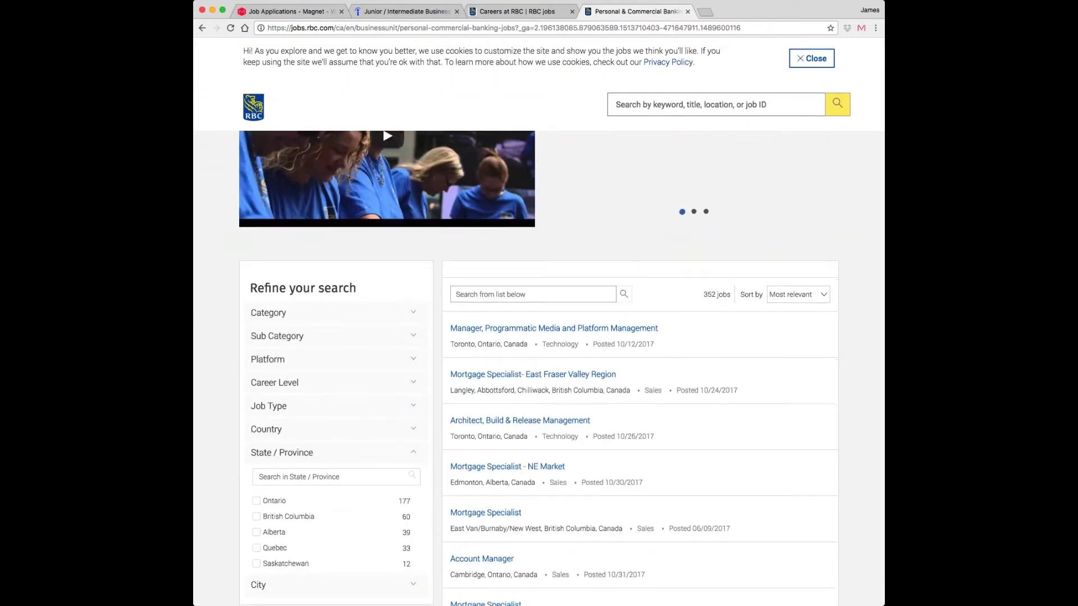
scroll(460, 324, down, 2)
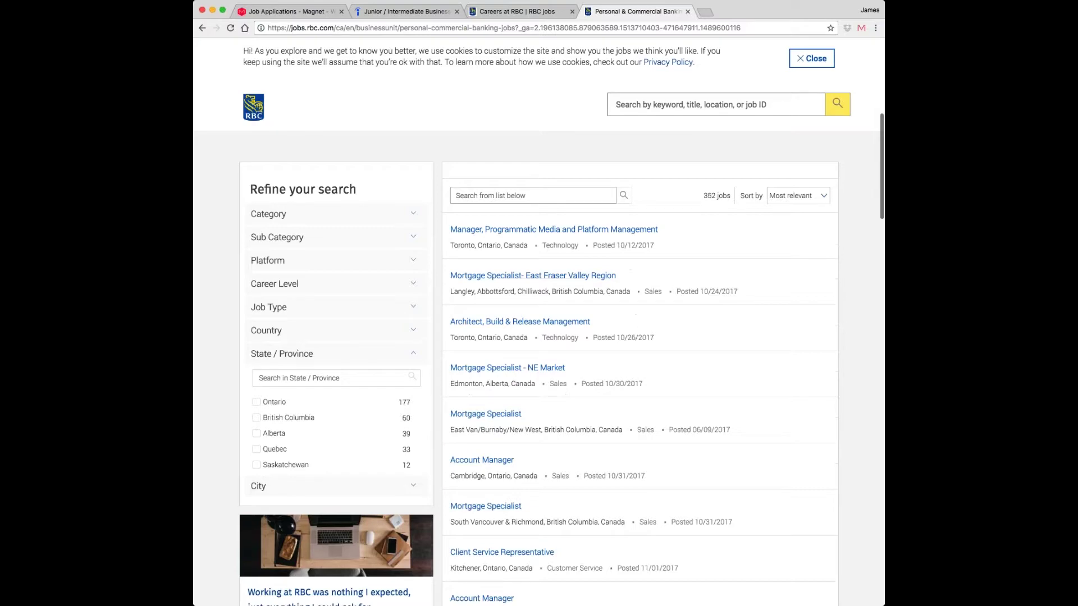
click(492, 415)
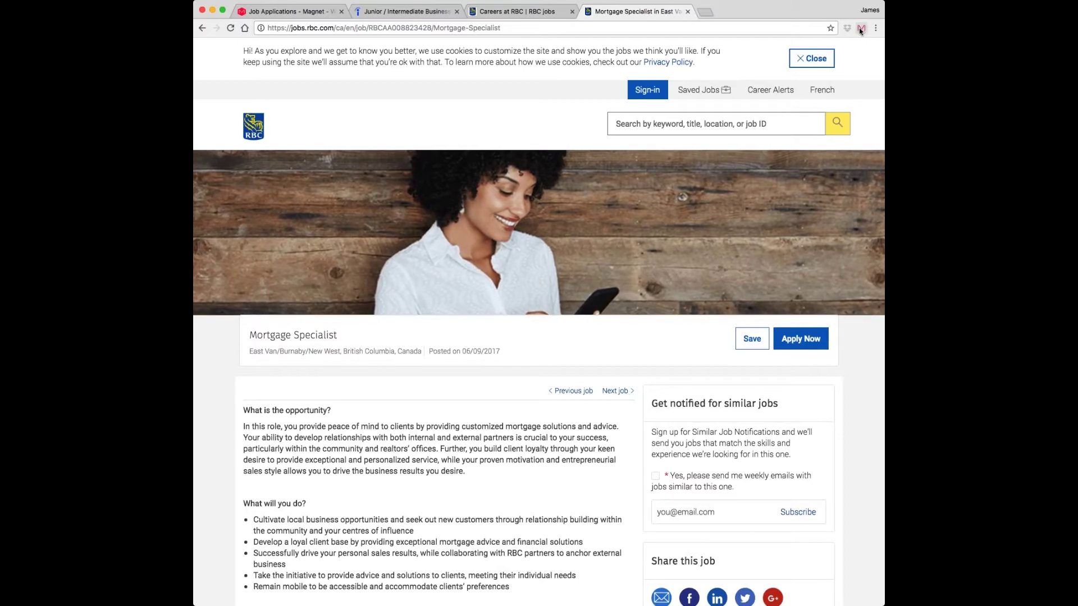
- Save the Mortgage Specialist posting through the Magnet extension, then return to the Job Applications tab
click(860, 29)
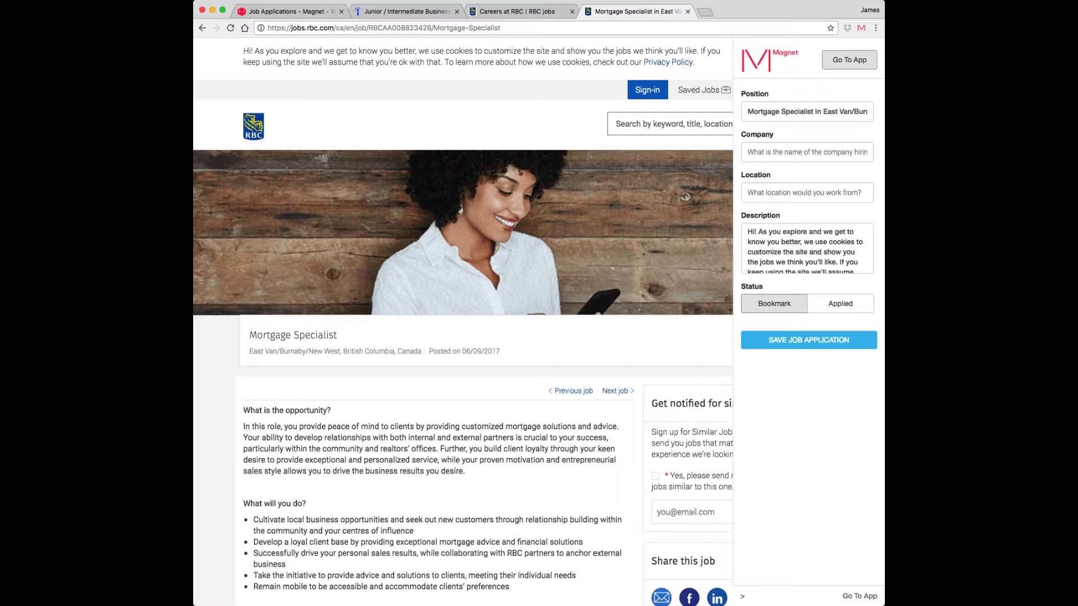
key(Return)
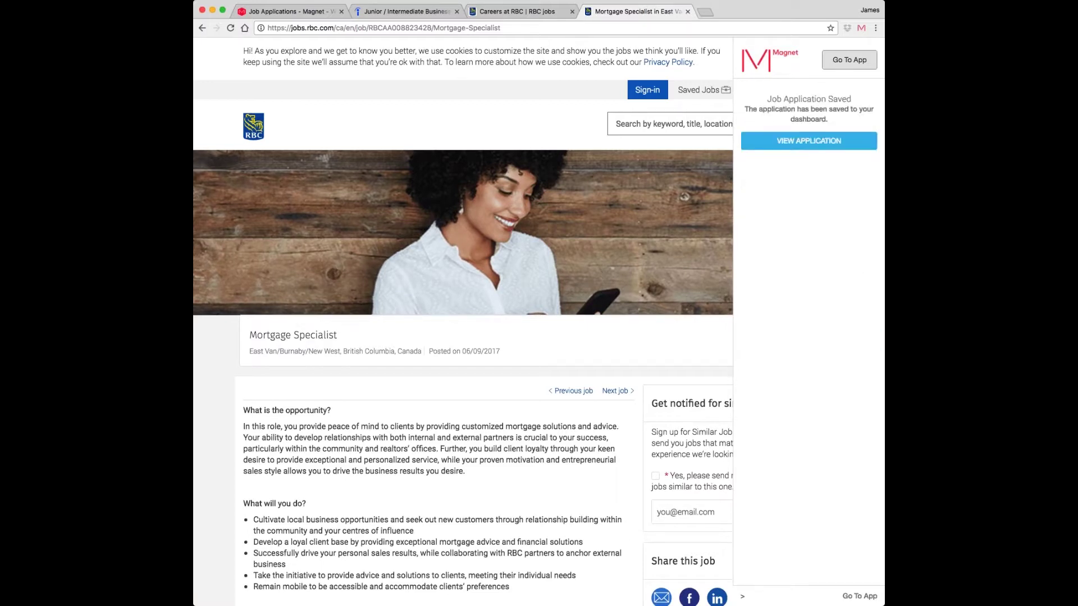
click(292, 14)
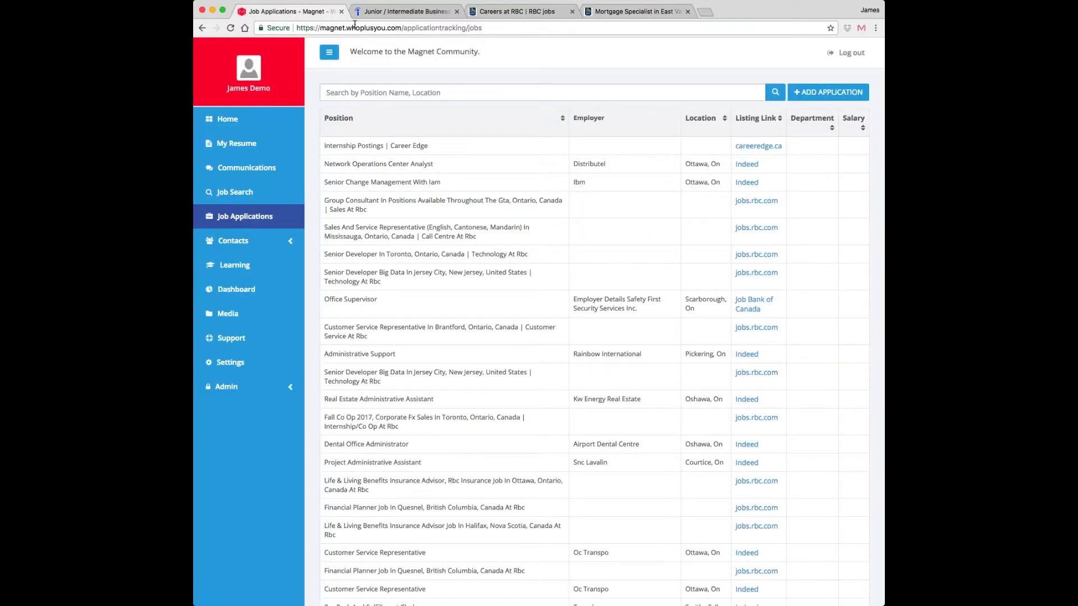
- Reload applications so Mortgage Specialist appears first, check its jobs.rbc.com listing, then return to Magnet
click(230, 28)
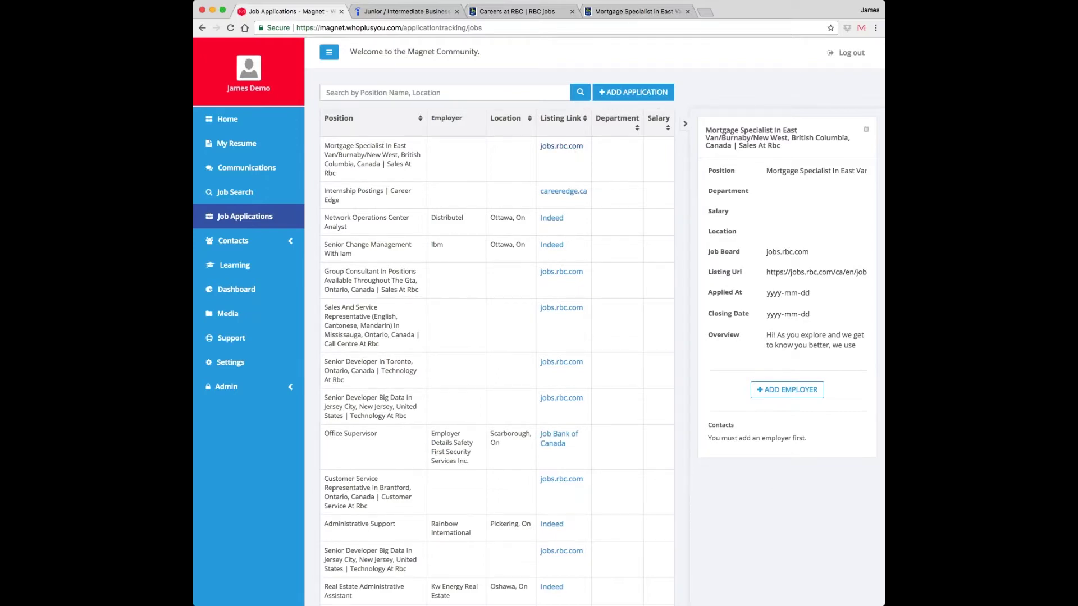
click(568, 147)
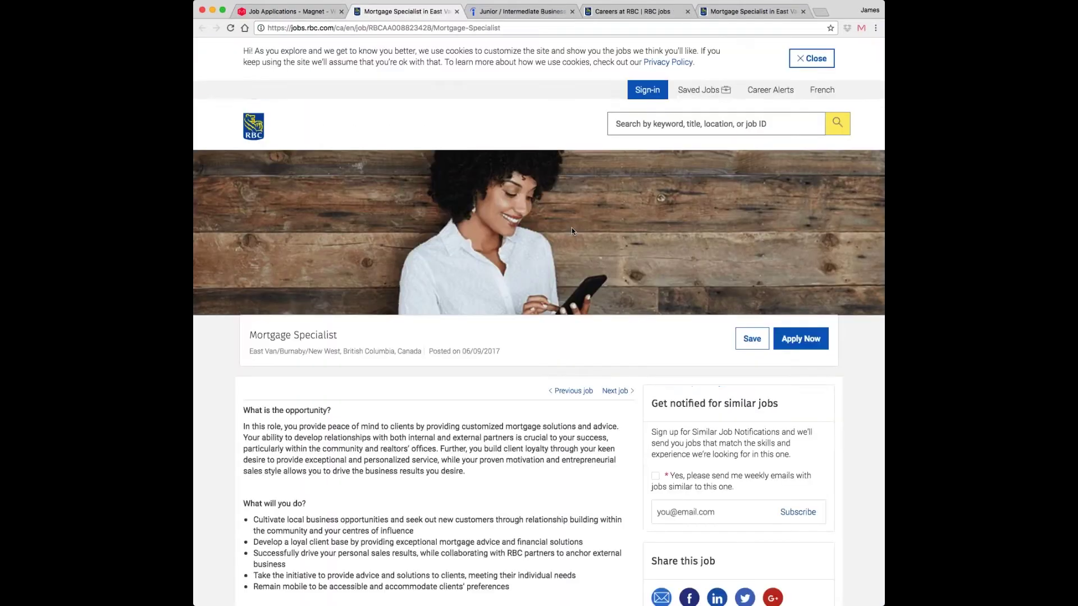
scroll(573, 377, down, 4)
scroll(735, 533, down, 2)
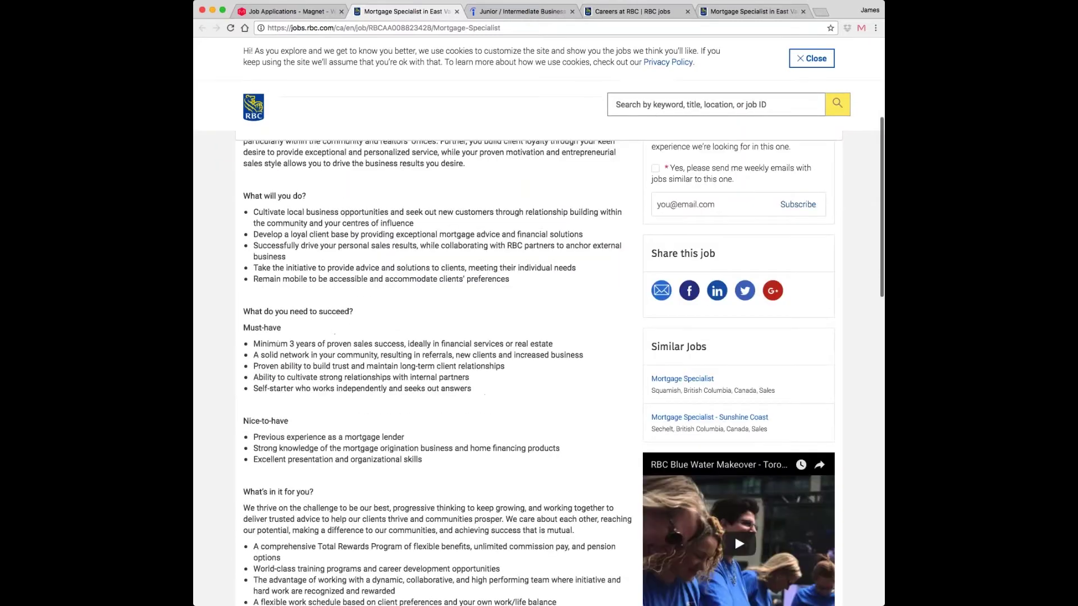
scroll(735, 534, up, 4)
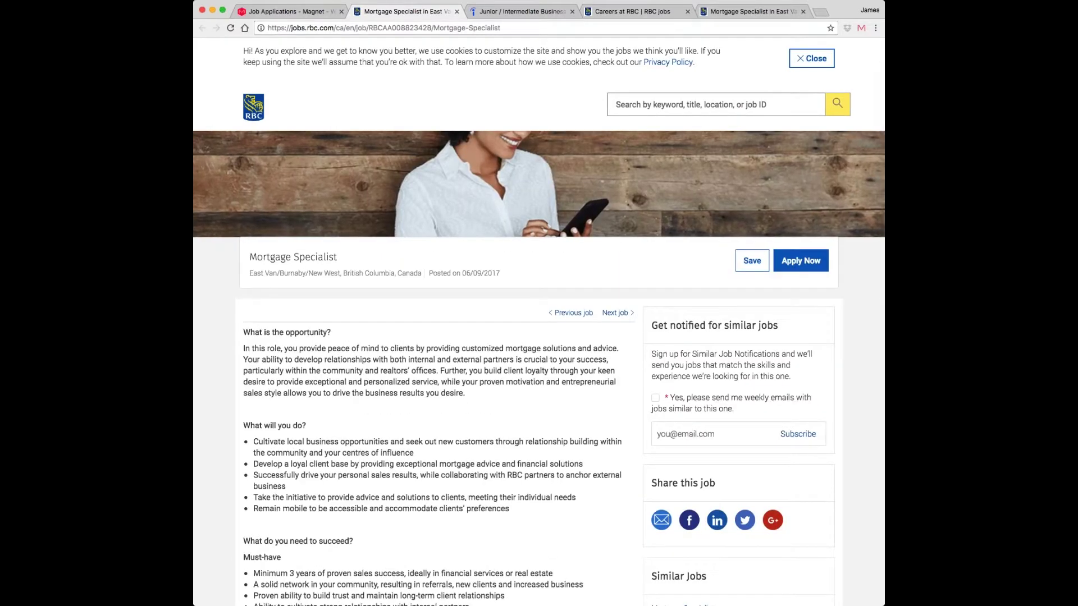
scroll(425, 149, up, 3)
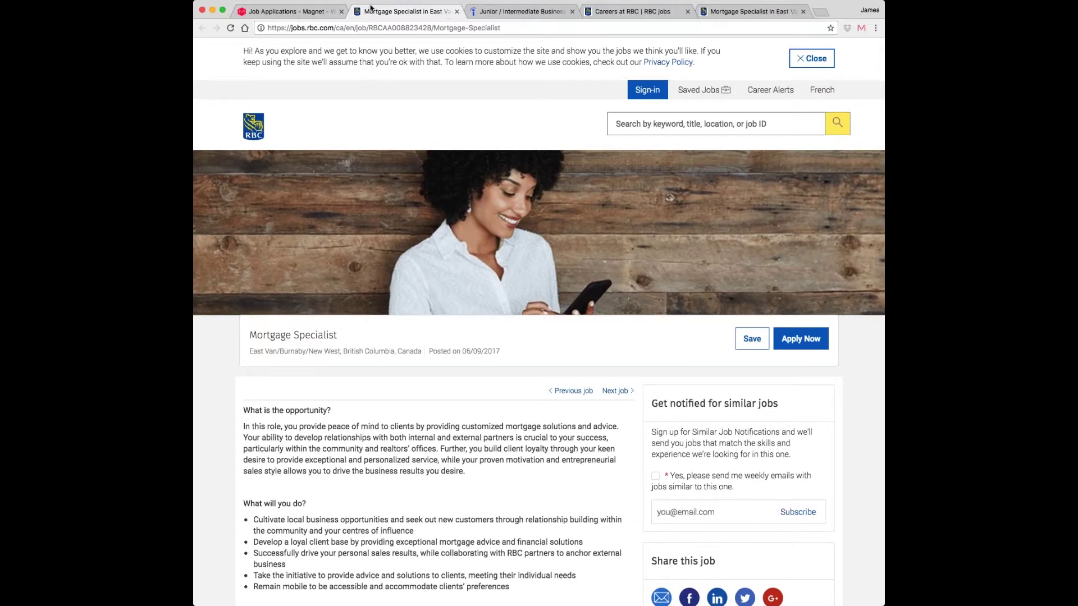
click(288, 11)
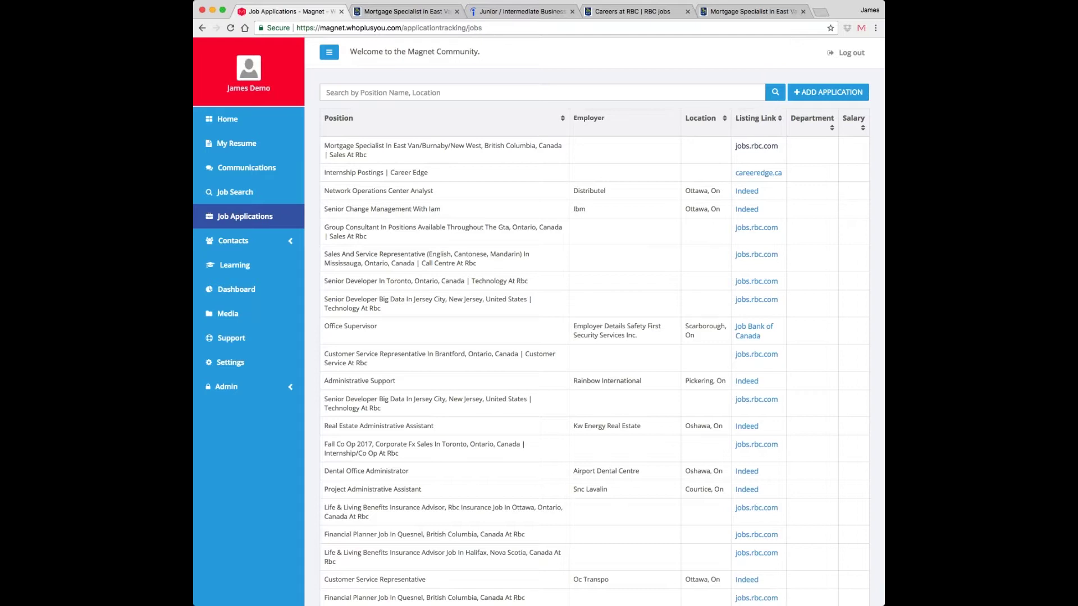
- Go Home, then append /sme to the site address to load the employer dashboard
click(228, 120)
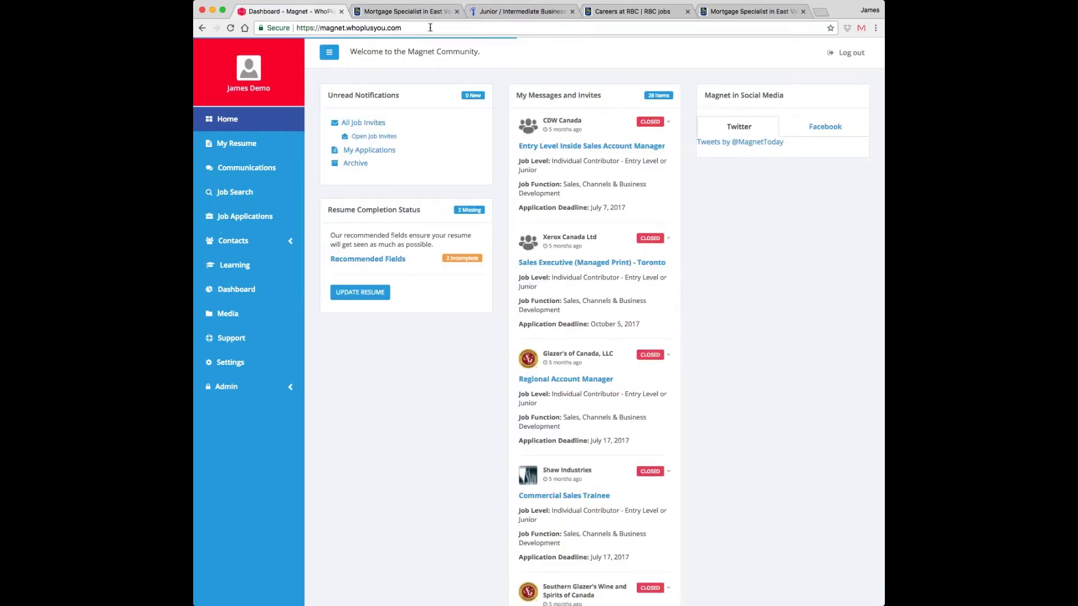
click(430, 28)
key(Right)
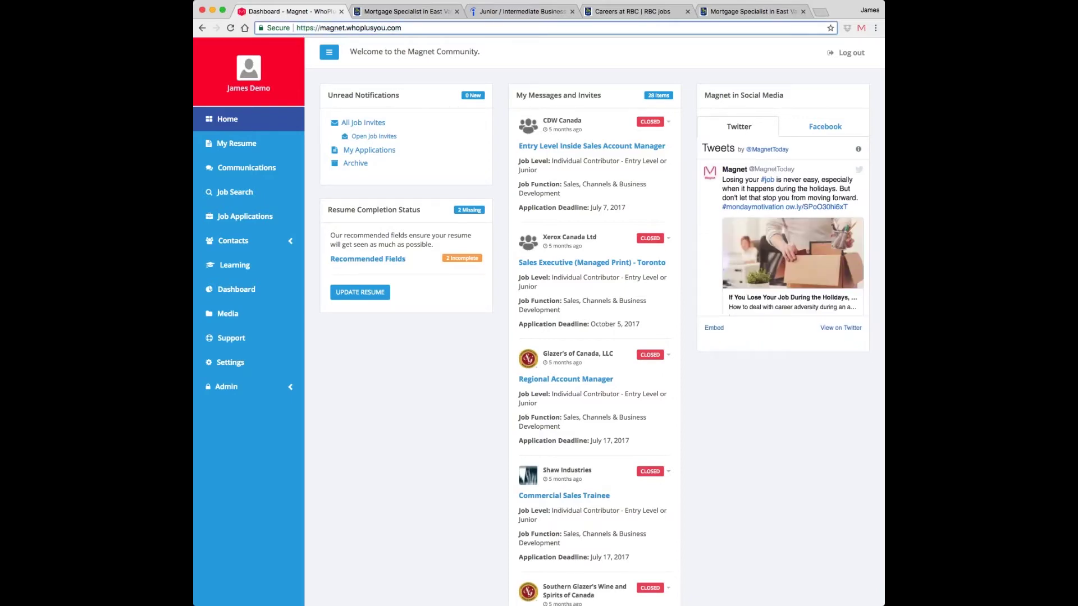
text(/sme)
key(Return)
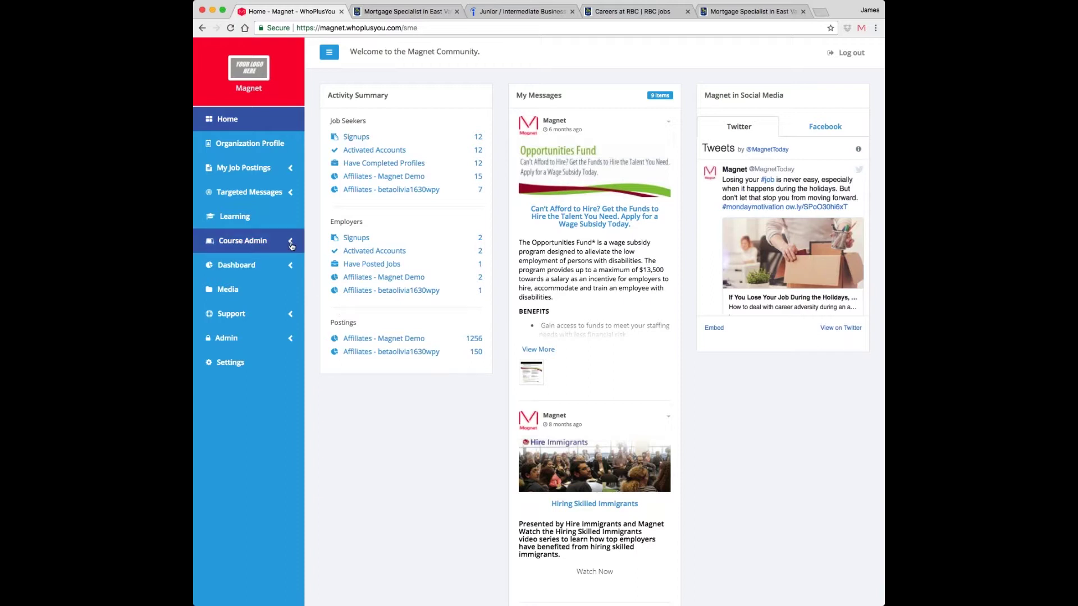
- Create a new Workplace Search posting and leave the prefilled Employer Name unchanged
click(222, 176)
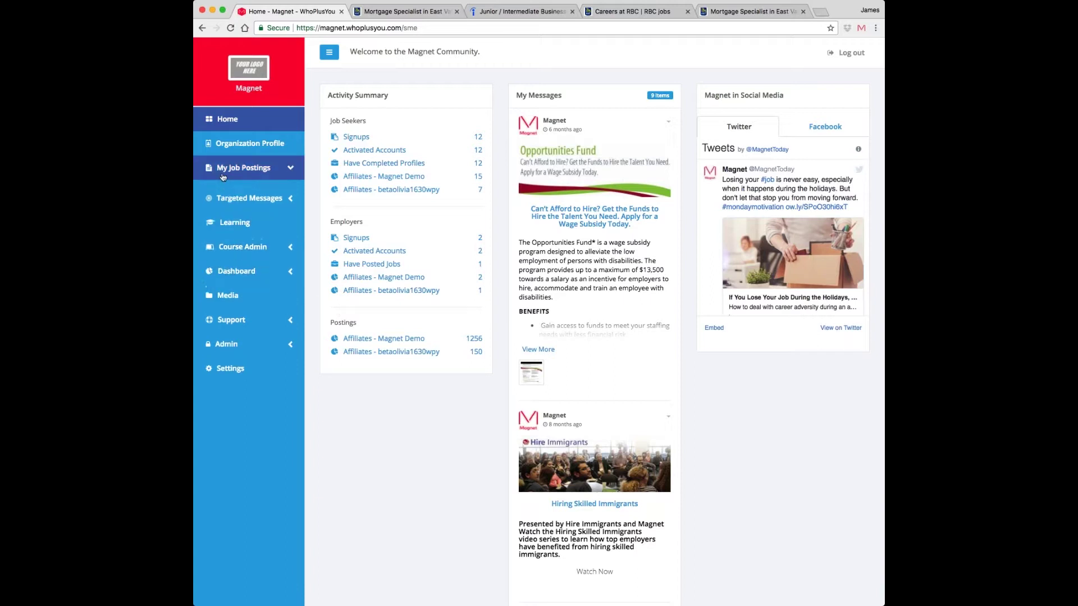
click(227, 194)
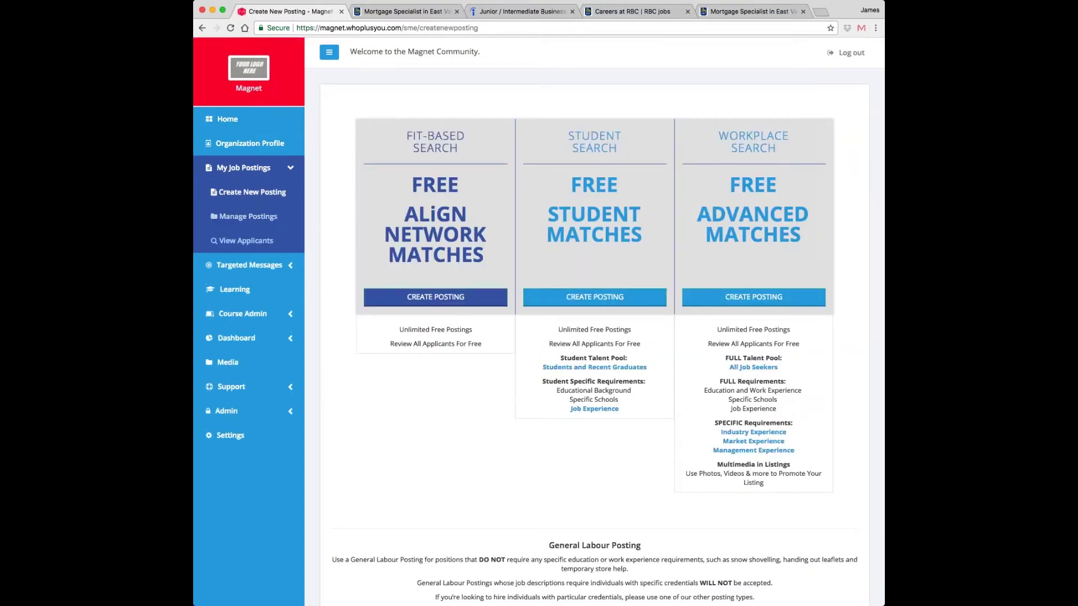
click(767, 303)
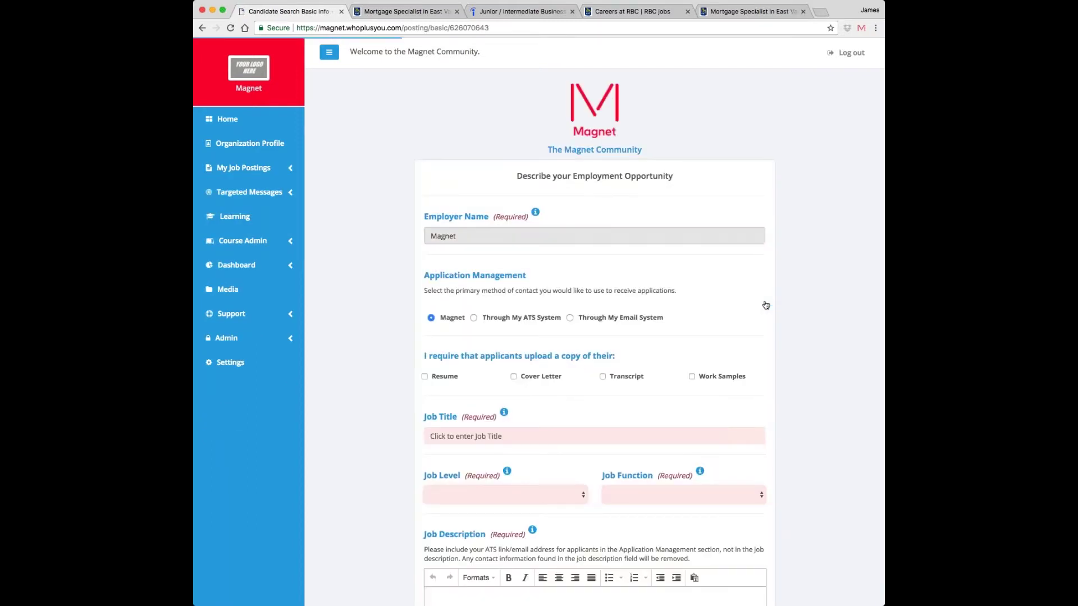
scroll(539, 304, down, 3)
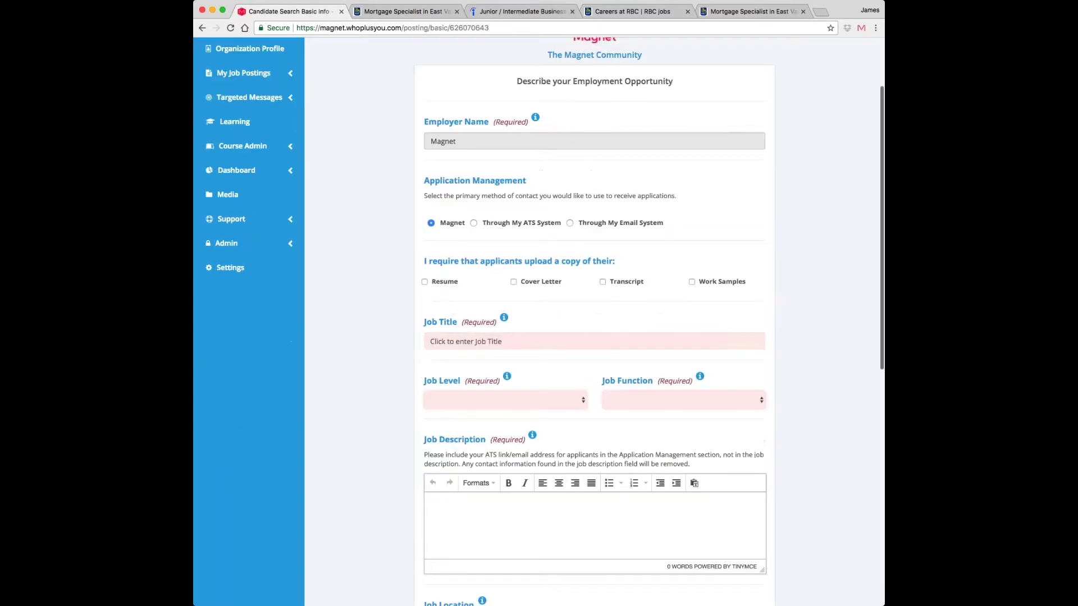
scroll(400, 184, down, 1)
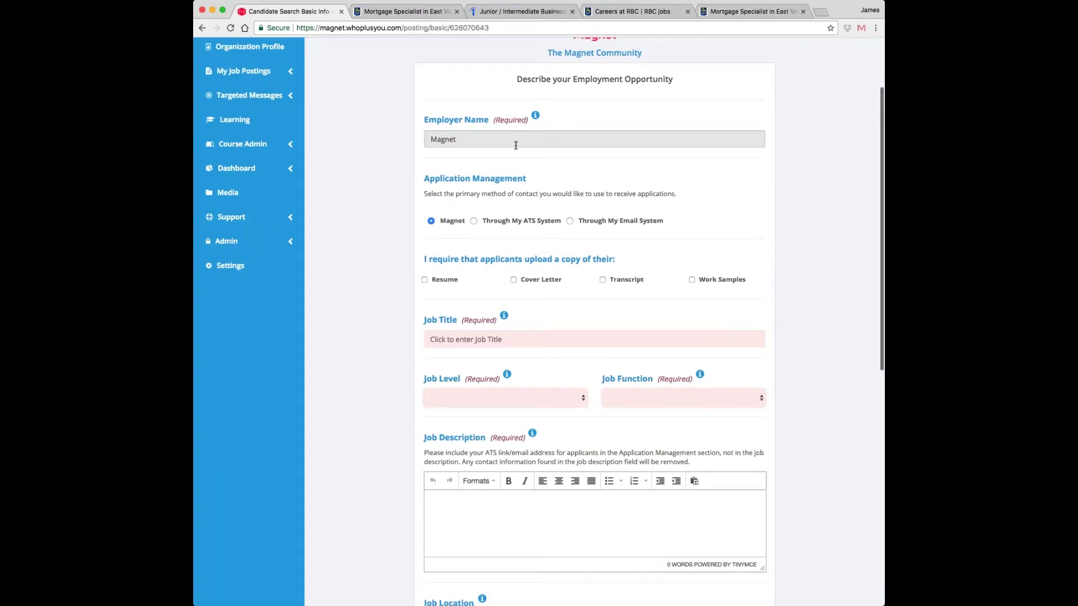
scroll(515, 145, down, 1)
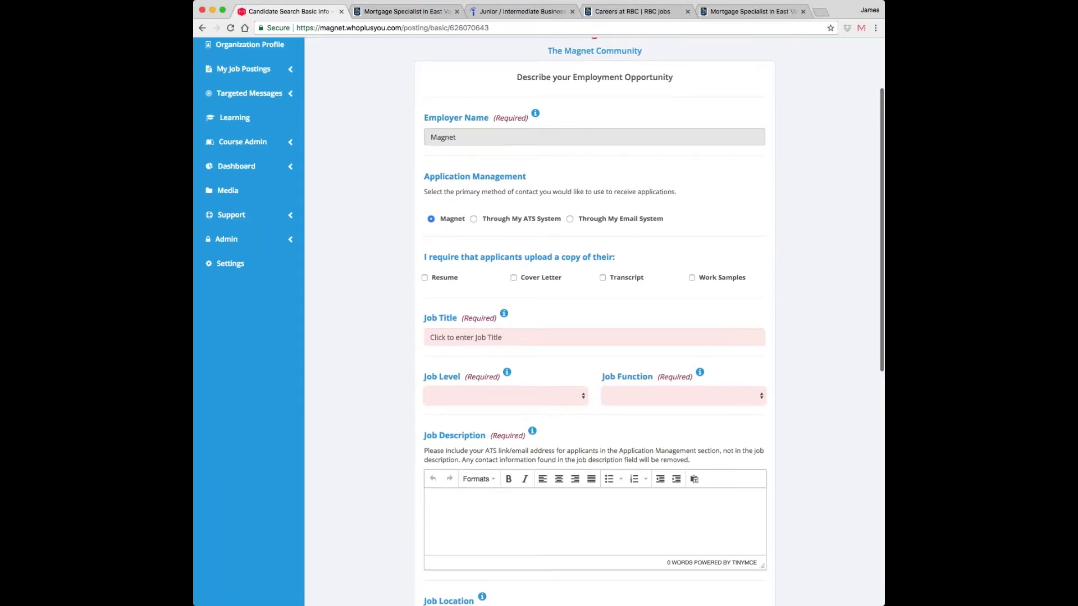
click(507, 139)
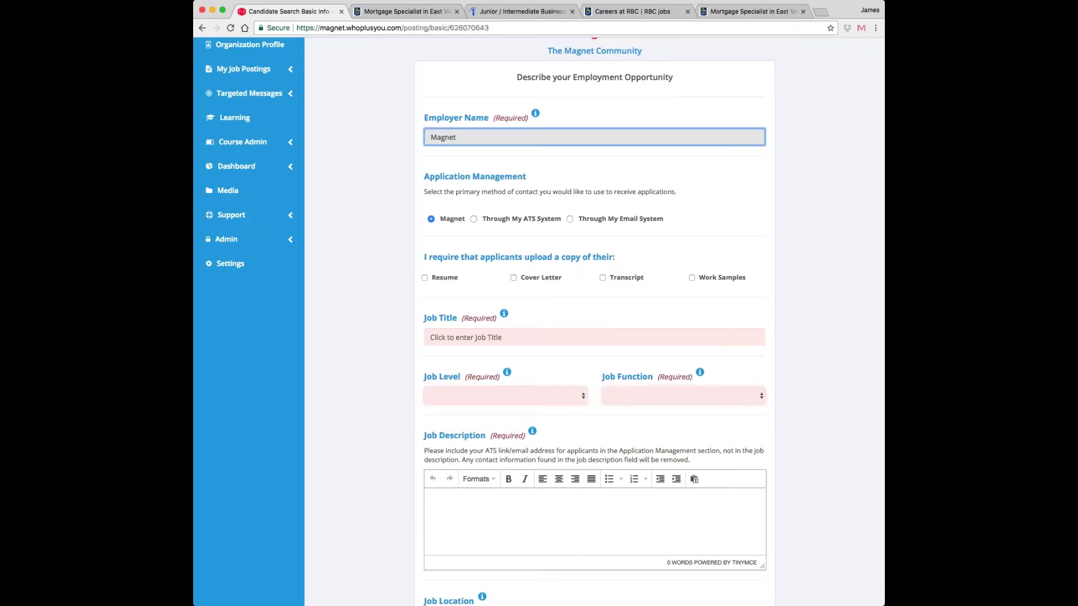
scroll(433, 425, up, 1)
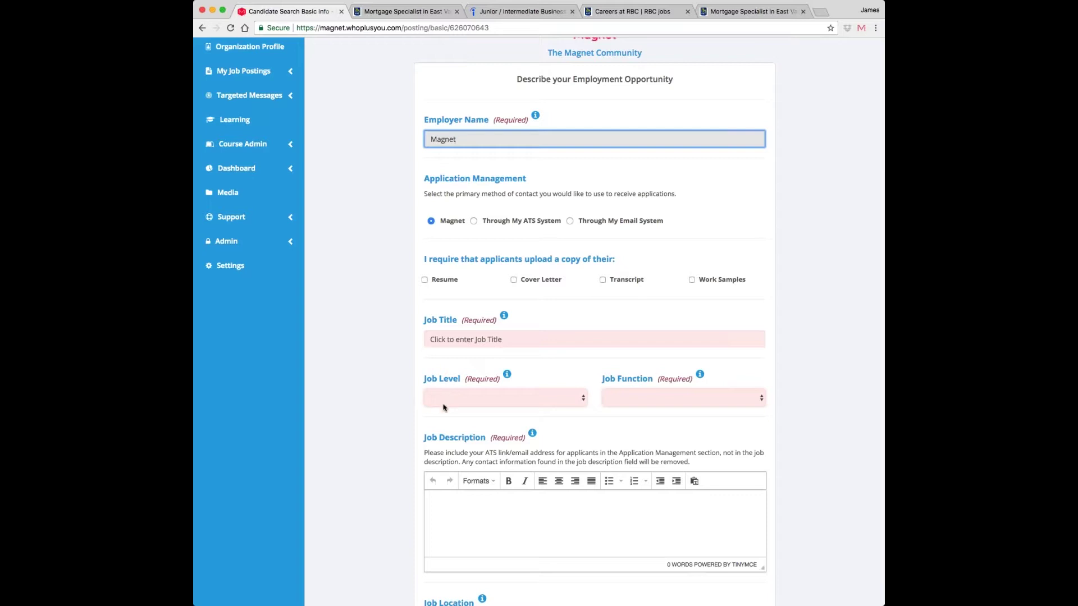
click(403, 410)
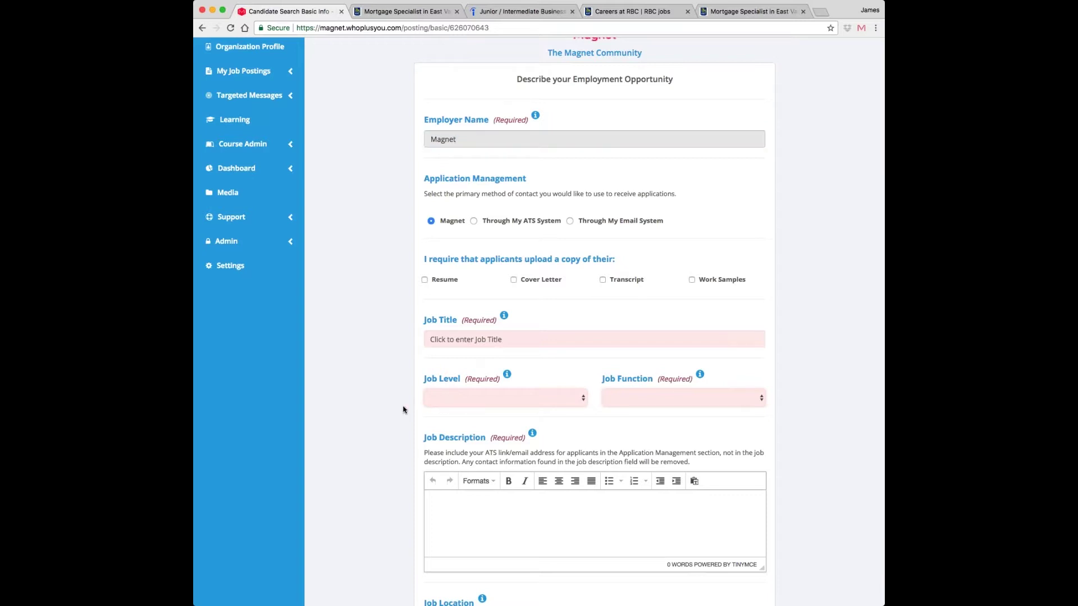
- Try the ATS and email application options, ending with applications managed through Magnet
scroll(403, 410, down, 1)
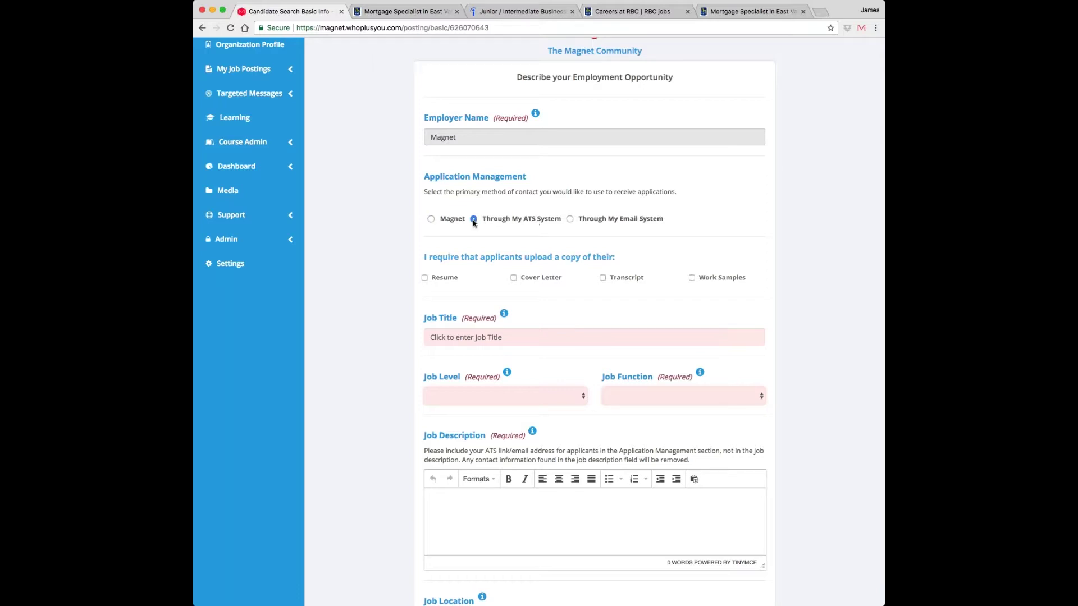
click(474, 220)
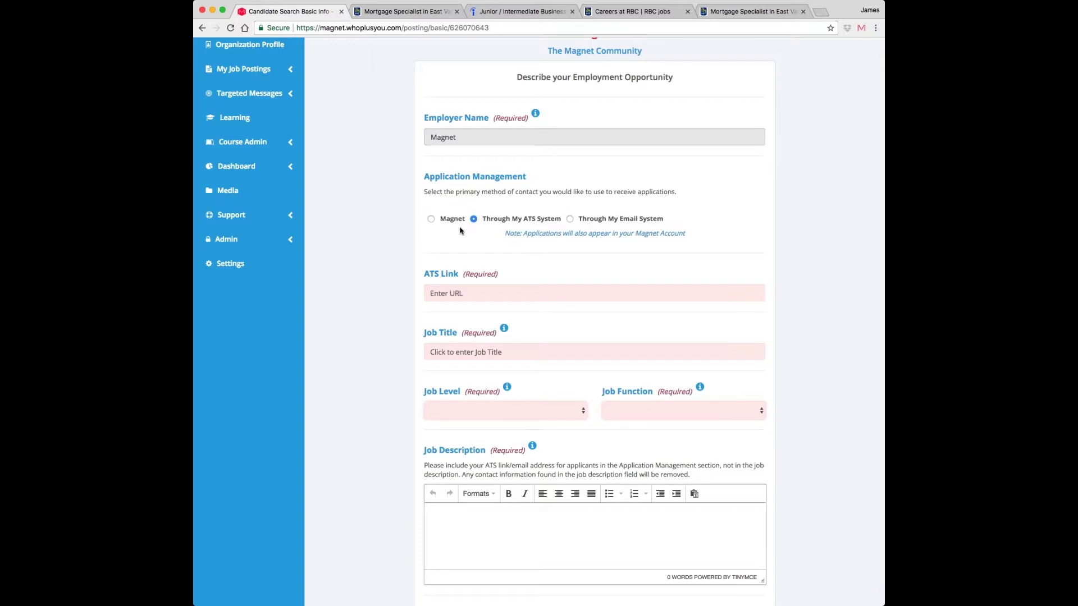
click(595, 220)
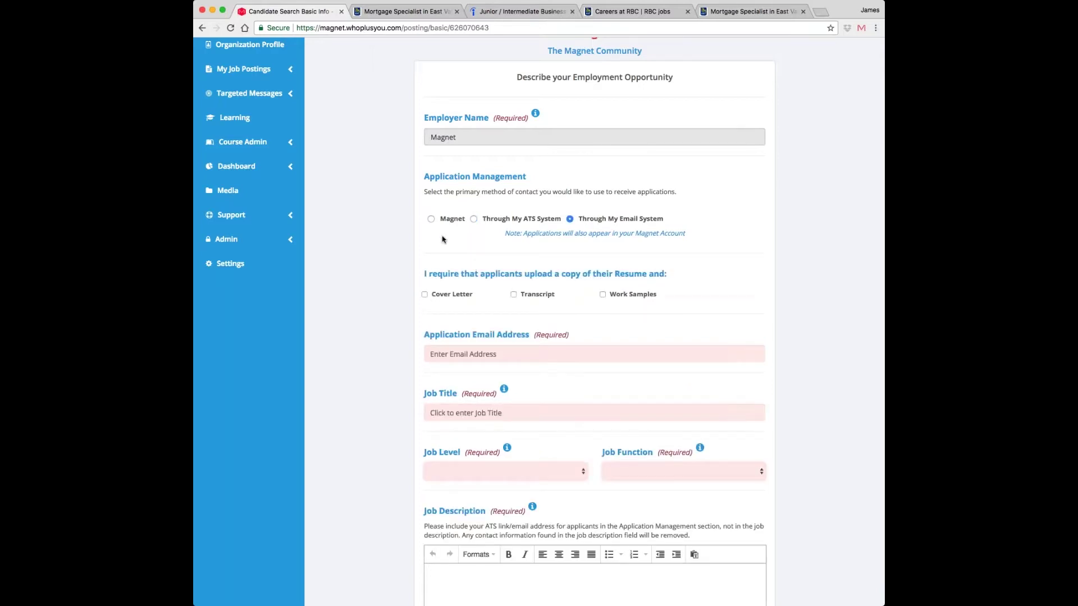
click(430, 219)
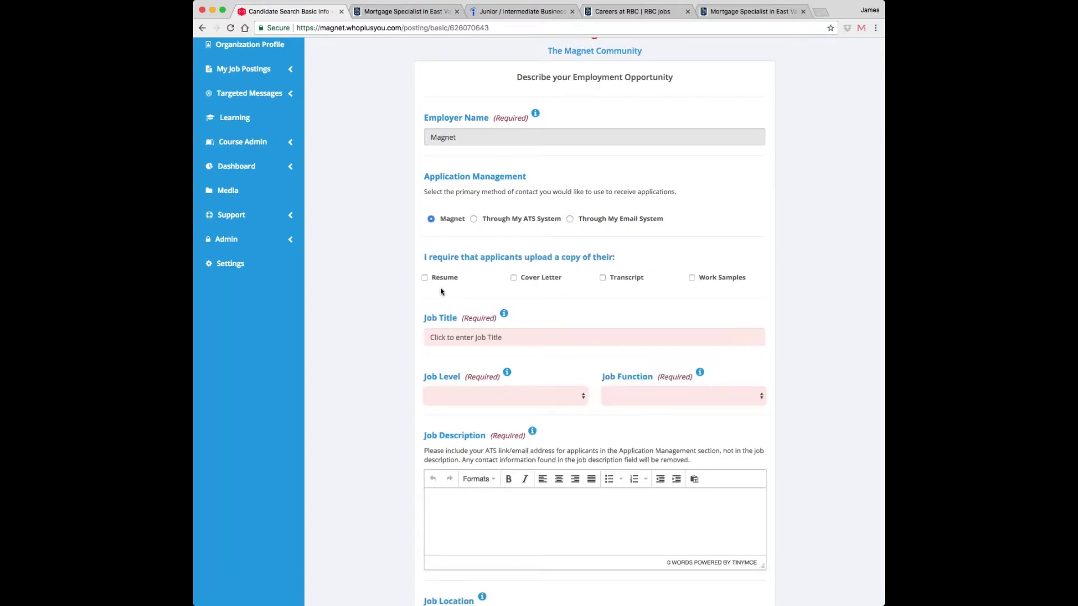
- Require resume, cover letter and transcript uploads, and enter the job title Sales
scroll(658, 318, down, 3)
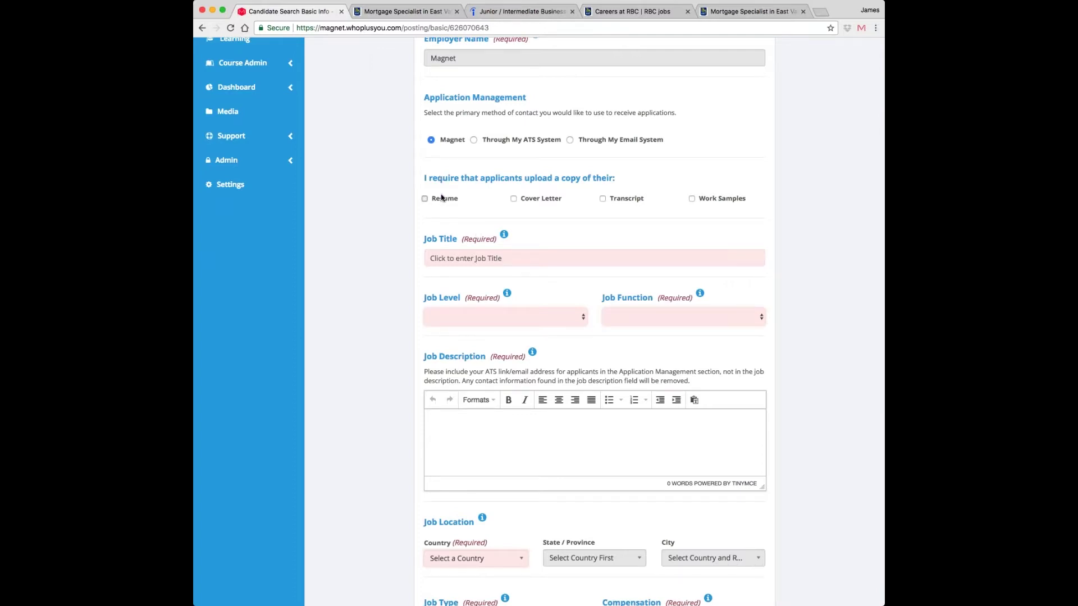
click(425, 199)
click(514, 200)
click(603, 200)
click(431, 258)
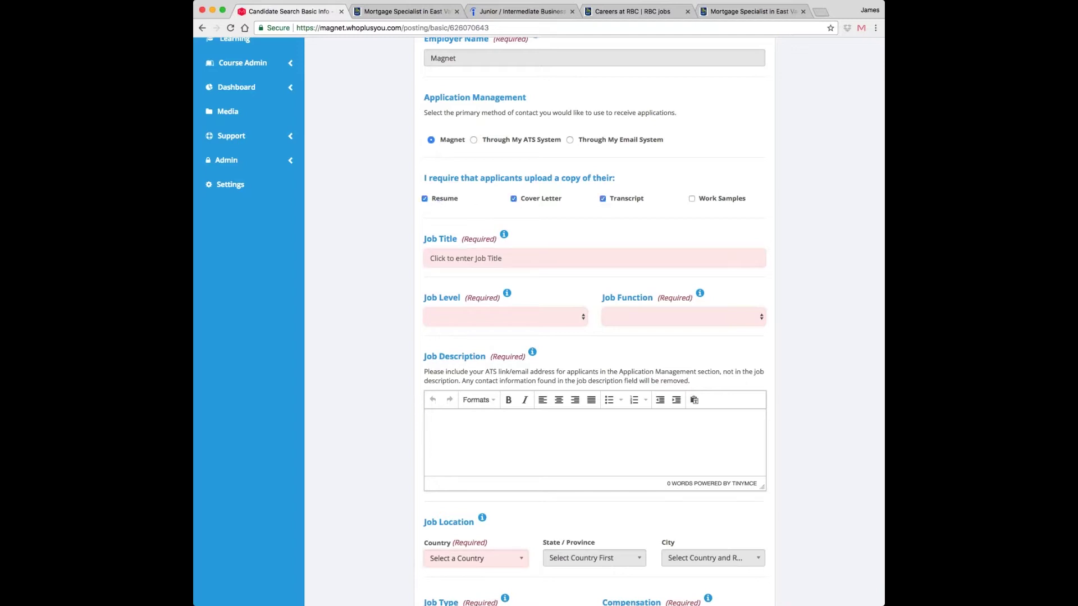
text(Sales)
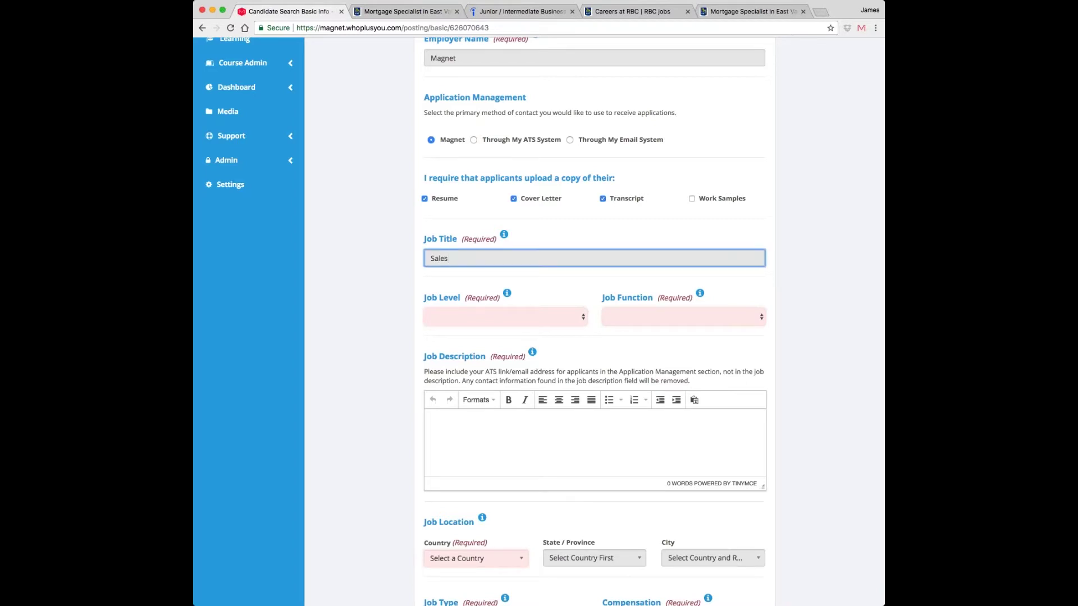
key(Tab)
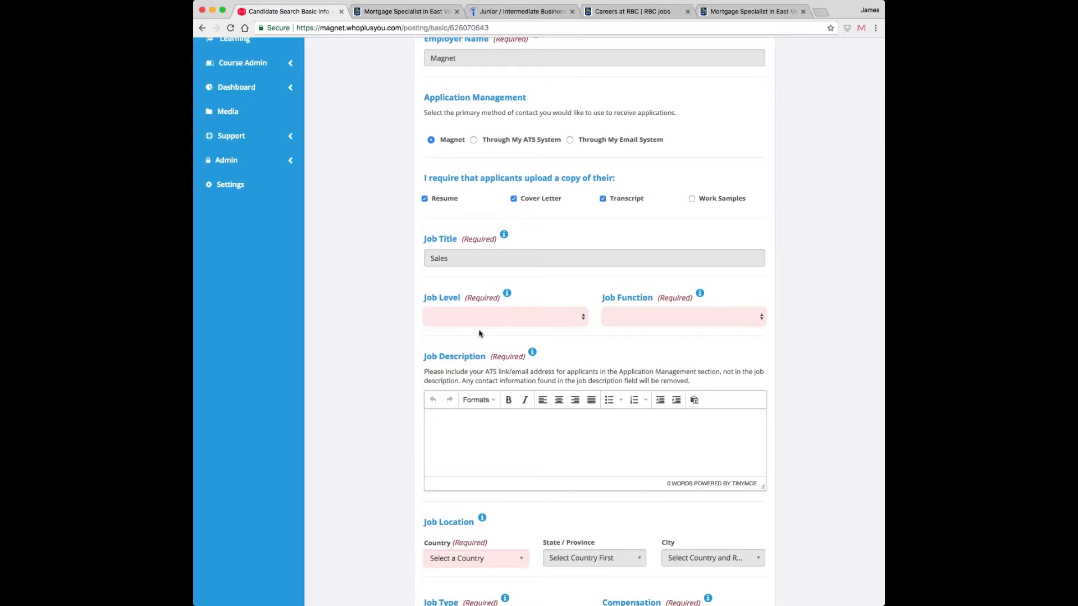
- Set job level to Entry Level or Junior and function to Sales, Channels & Business Development
click(500, 317)
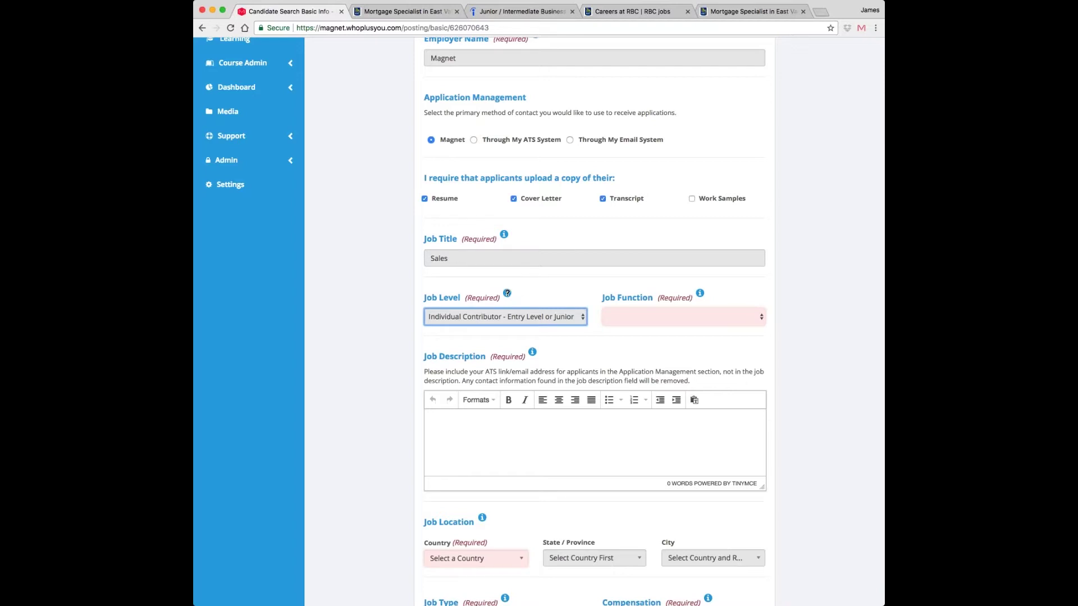
click(507, 294)
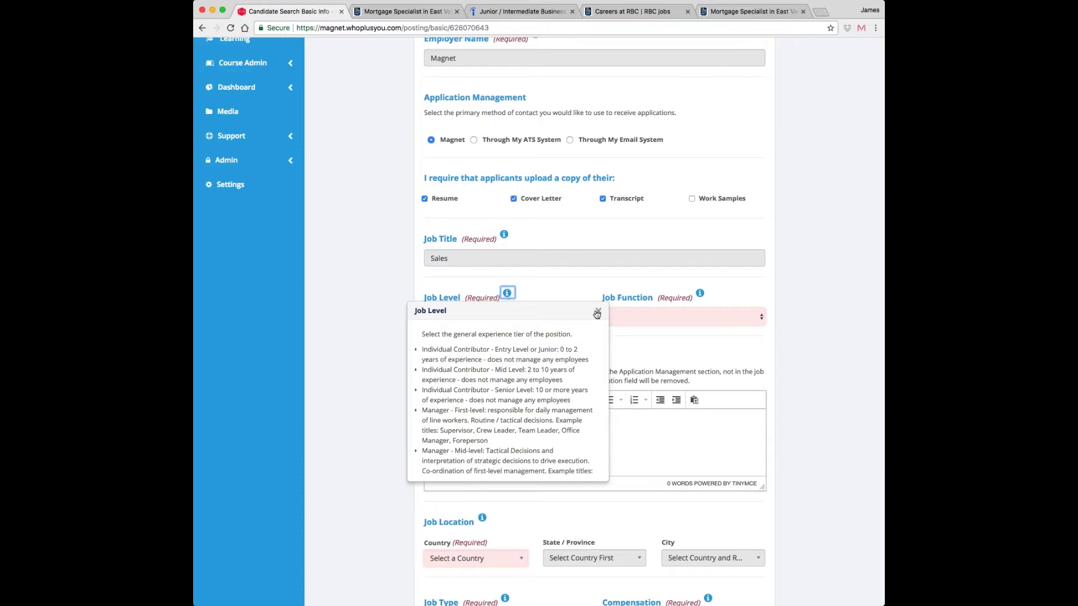
click(597, 313)
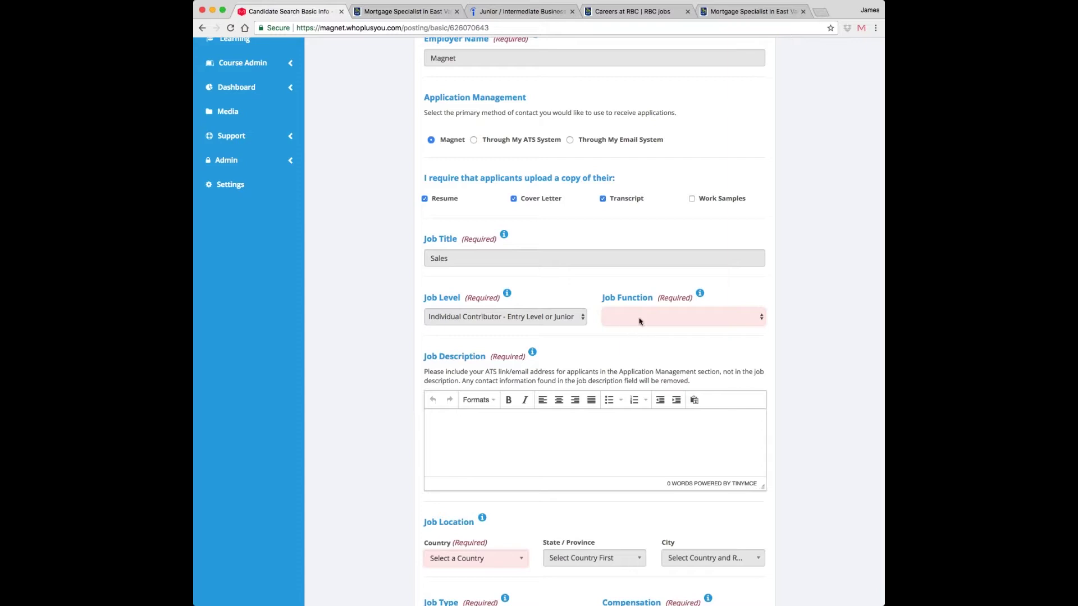
click(619, 525)
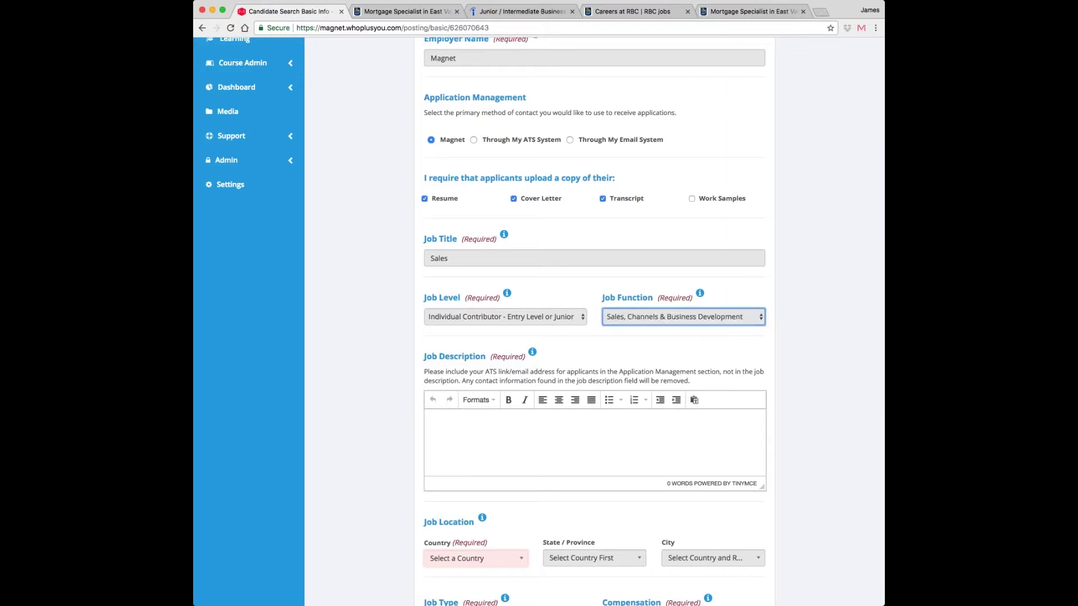
- Enter "Sell Stuff!" as the job description
click(610, 474)
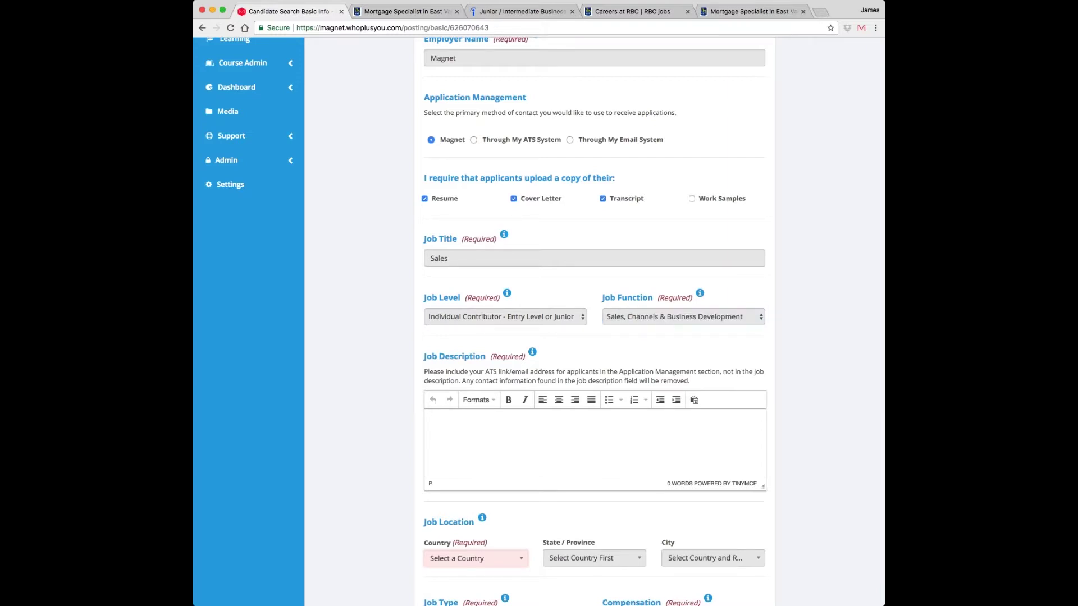
text(Sell Stuff!)
scroll(595, 323, down, 3)
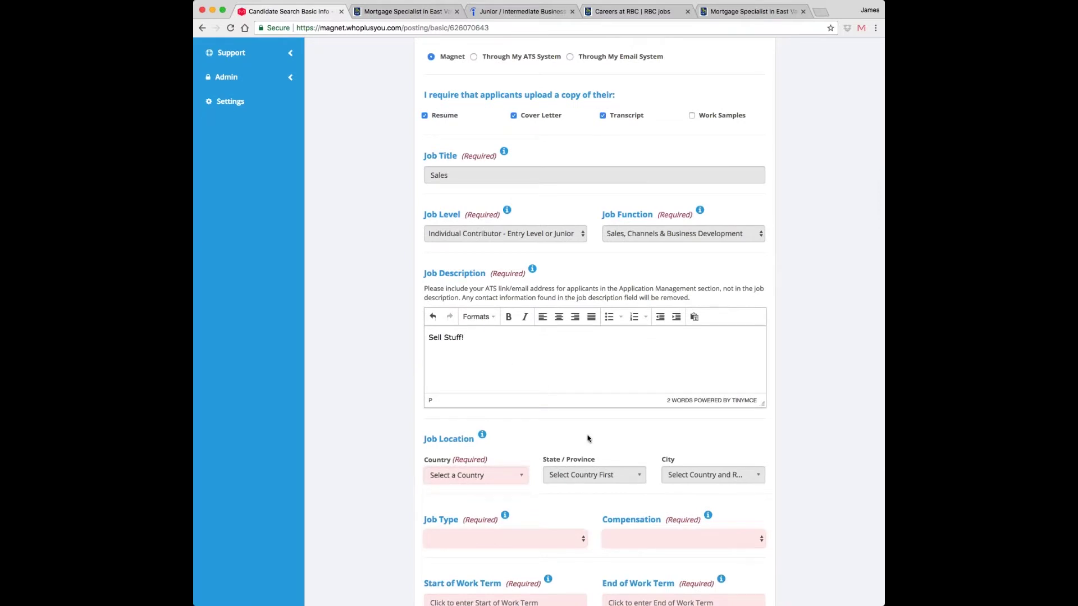
- Copy the RBC Mortgage Specialist job text and paste it over "Sell Stuff!" in Job Description
click(633, 11)
click(740, 12)
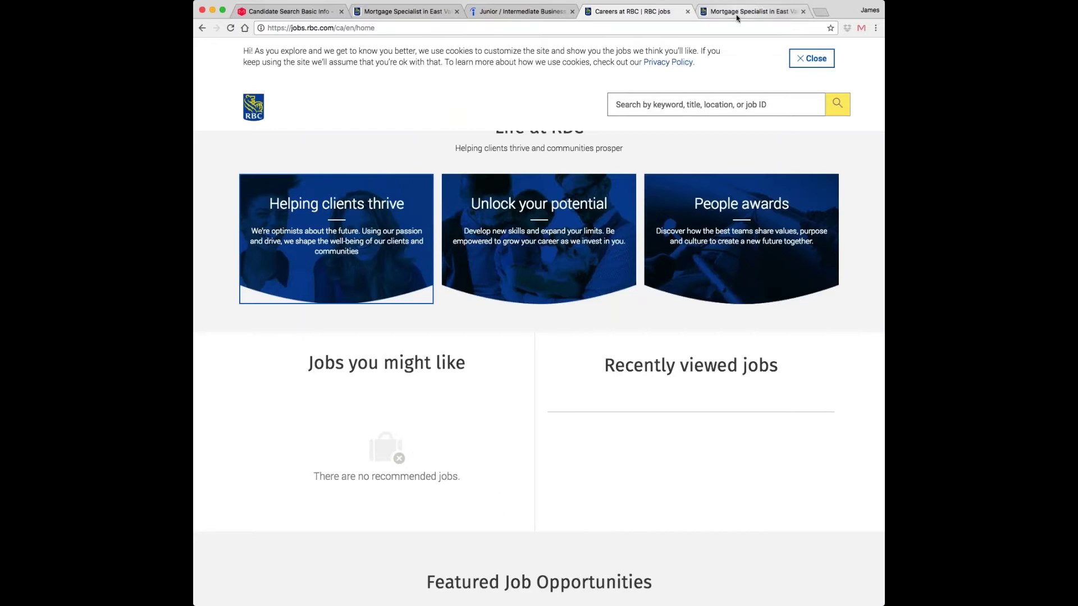
scroll(475, 301, down, 10)
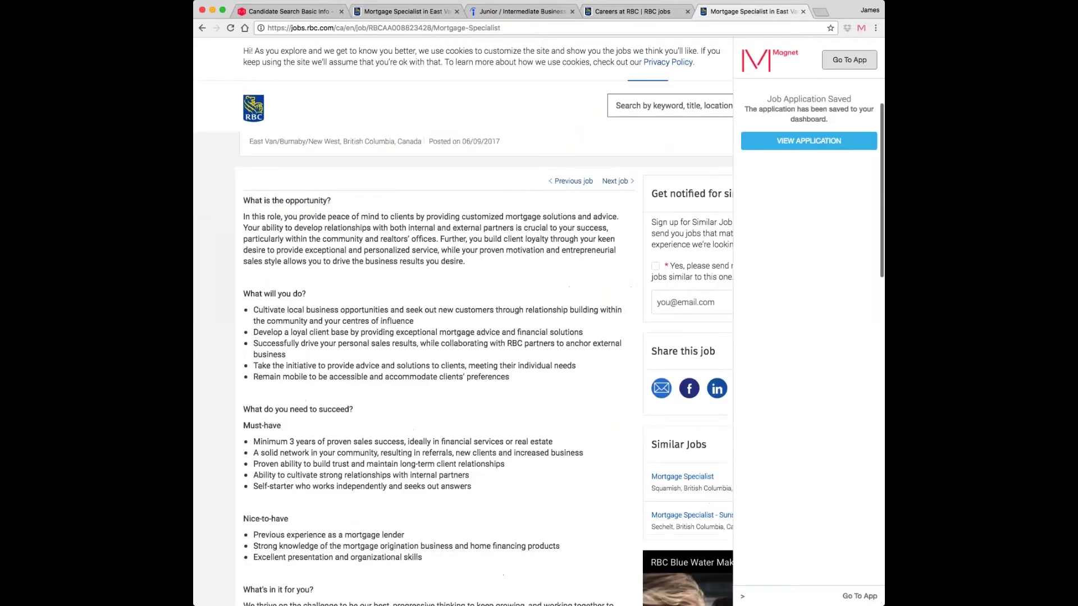
scroll(268, 240, up, 3)
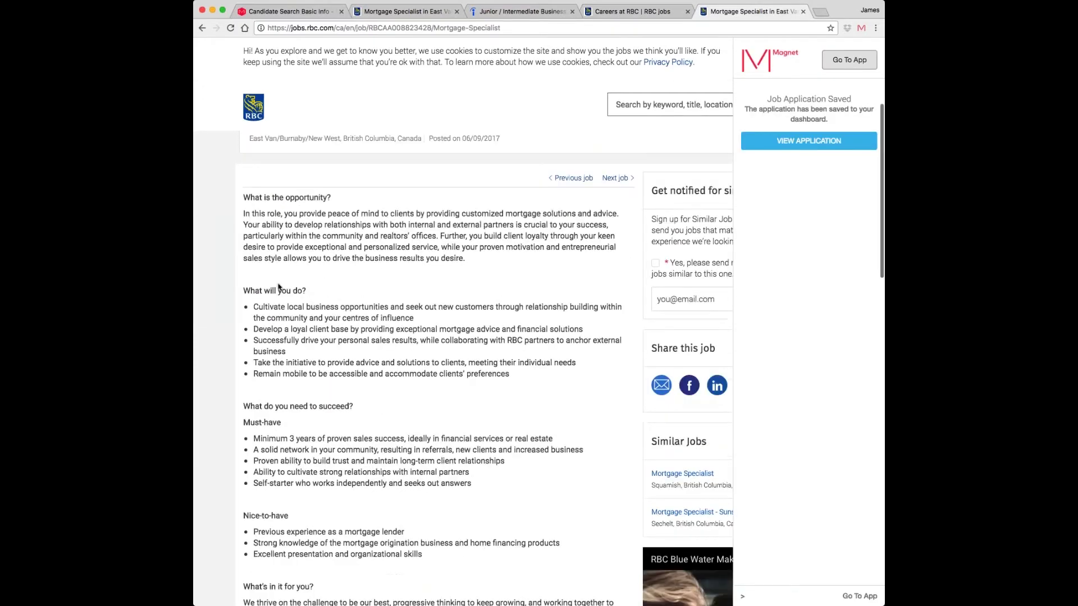
drag(243, 196, 485, 573)
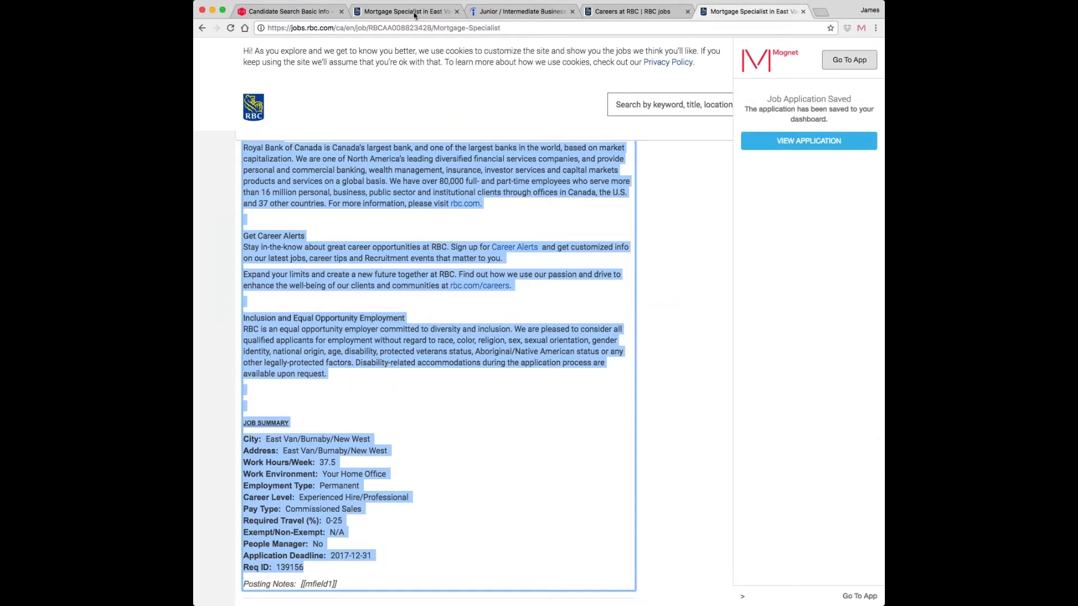
click(307, 13)
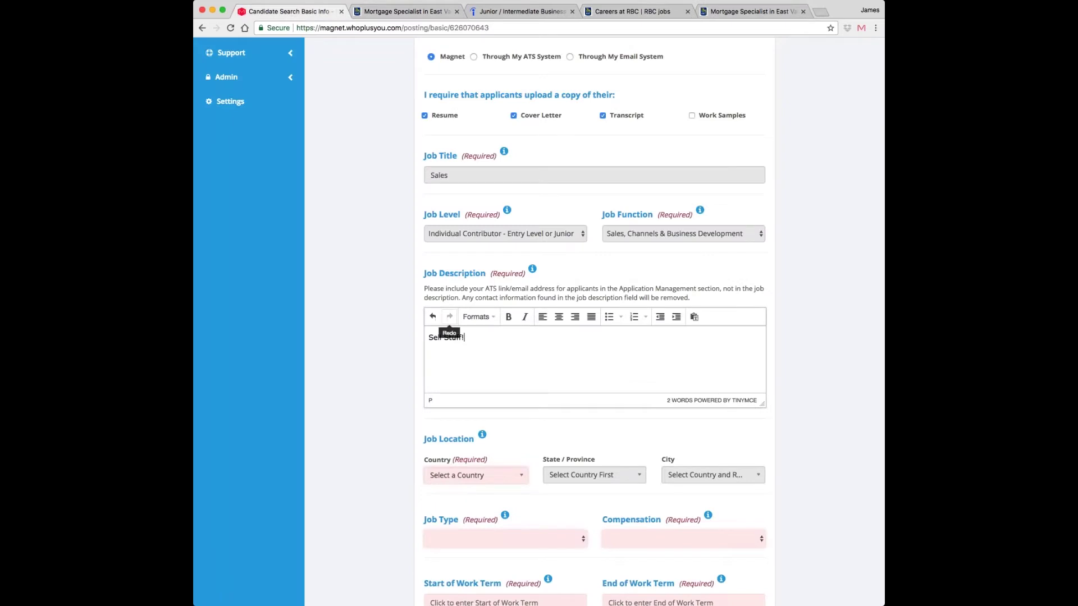
triple_click(449, 337)
key(super+v)
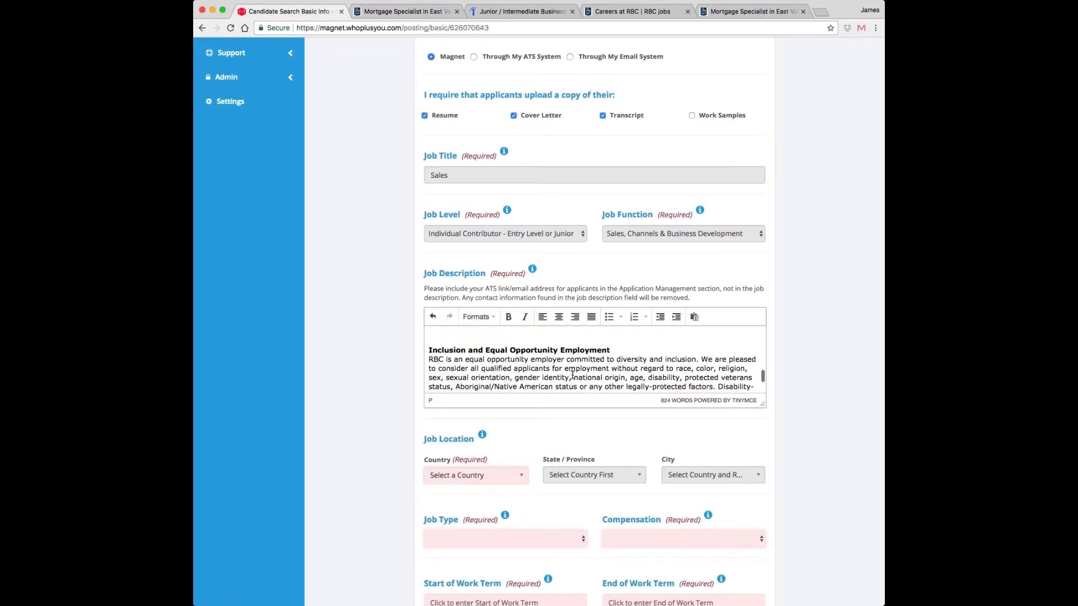
- Set the job location to Ottawa, Ontario, Canada
scroll(572, 374, up, 5)
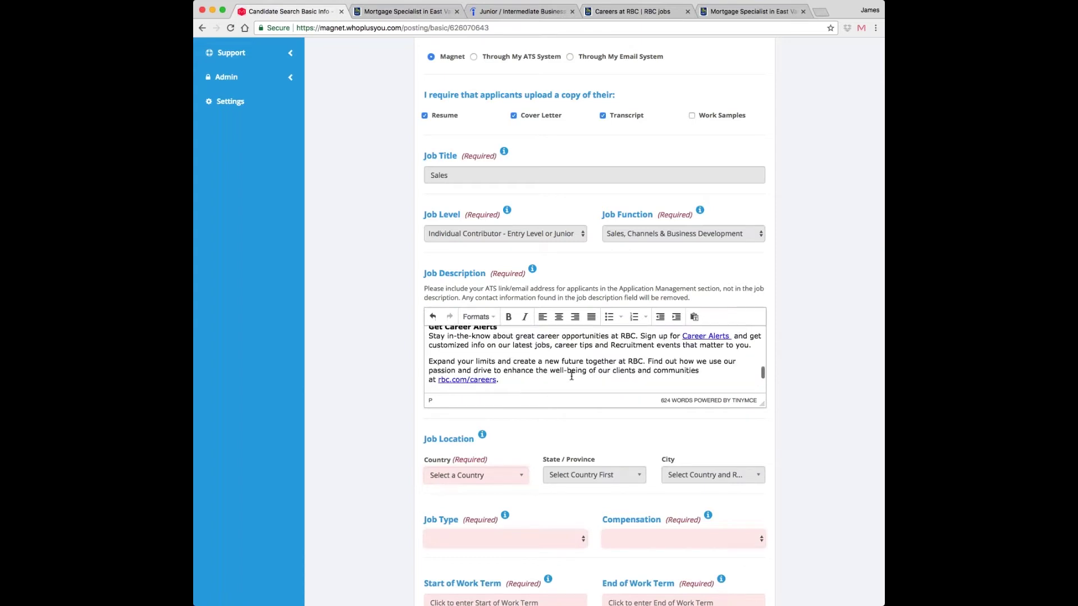
scroll(572, 374, down, 1)
scroll(414, 404, down, 5)
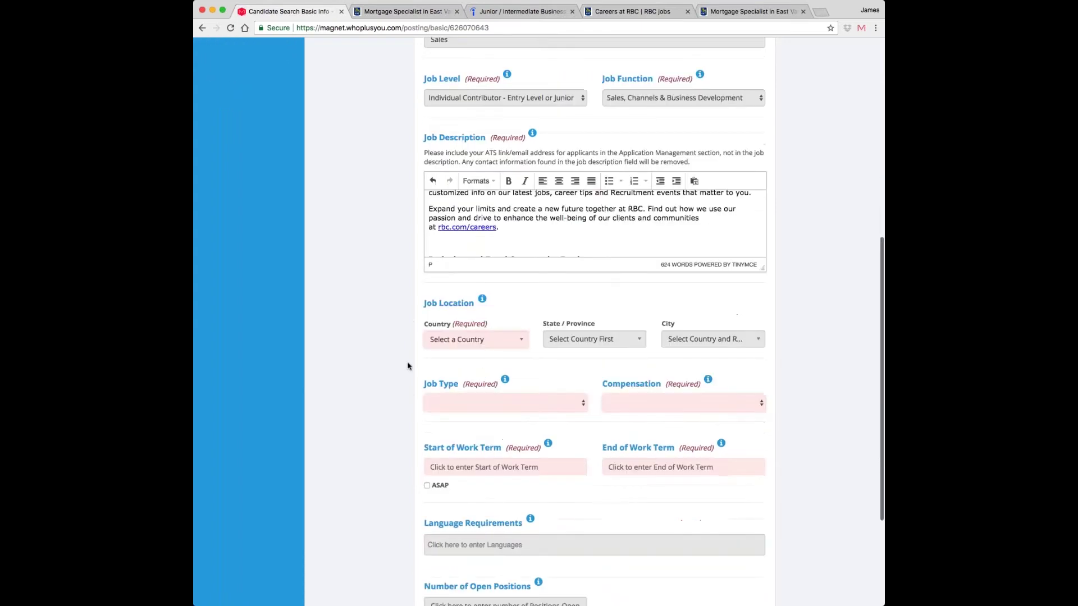
click(474, 340)
text(c)
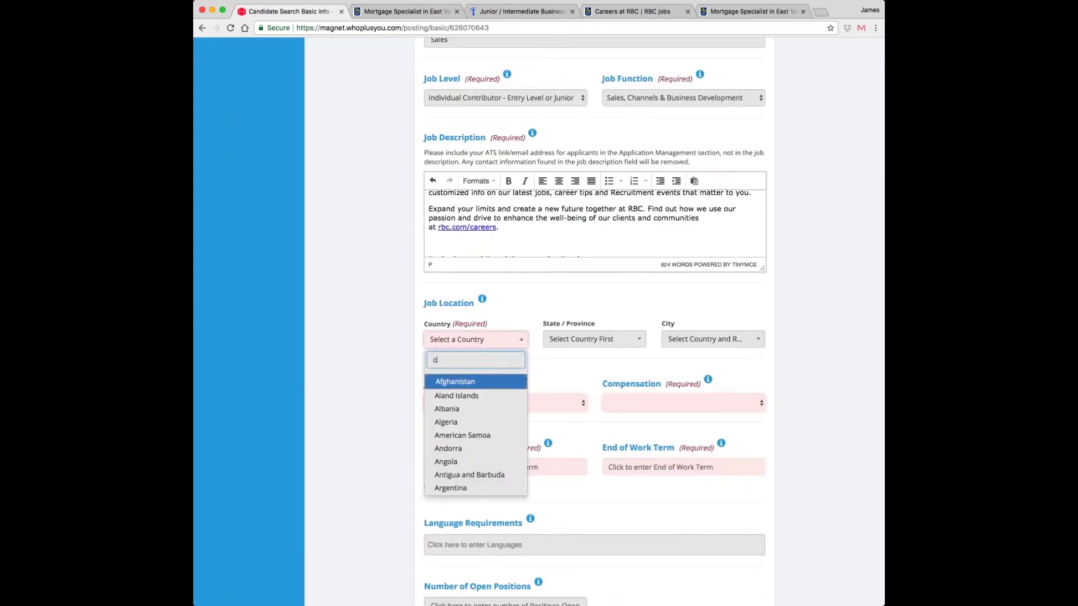
text(an)
key(Return)
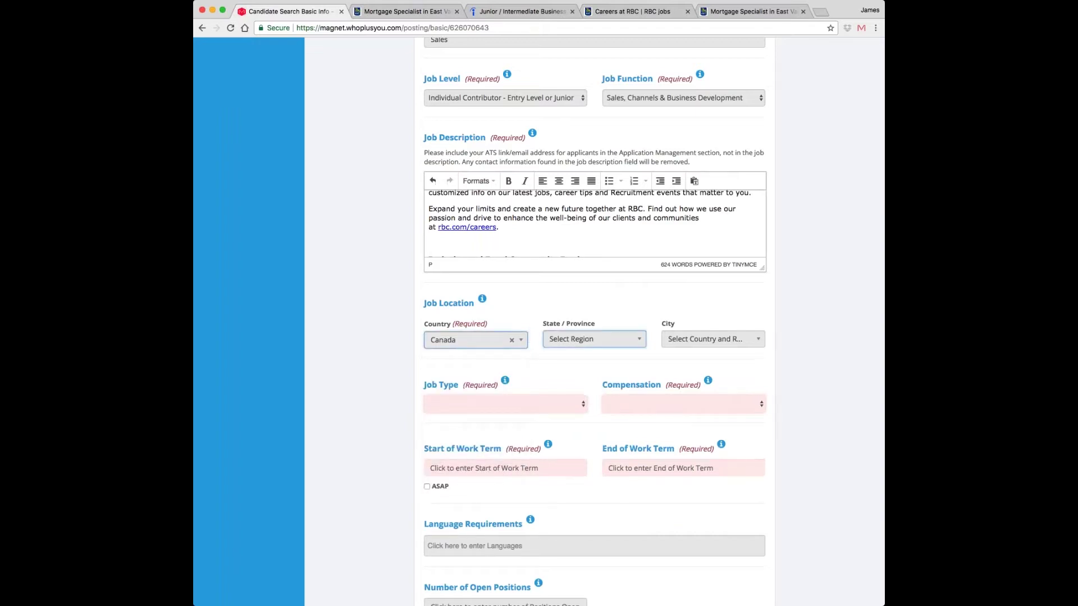
key(Return)
text(on)
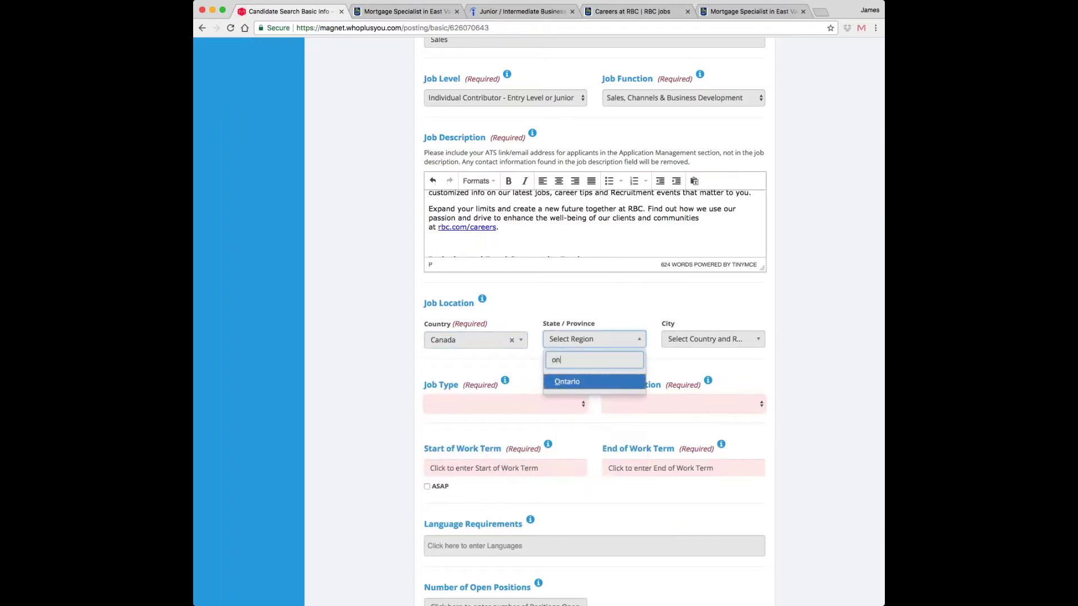
key(Return)
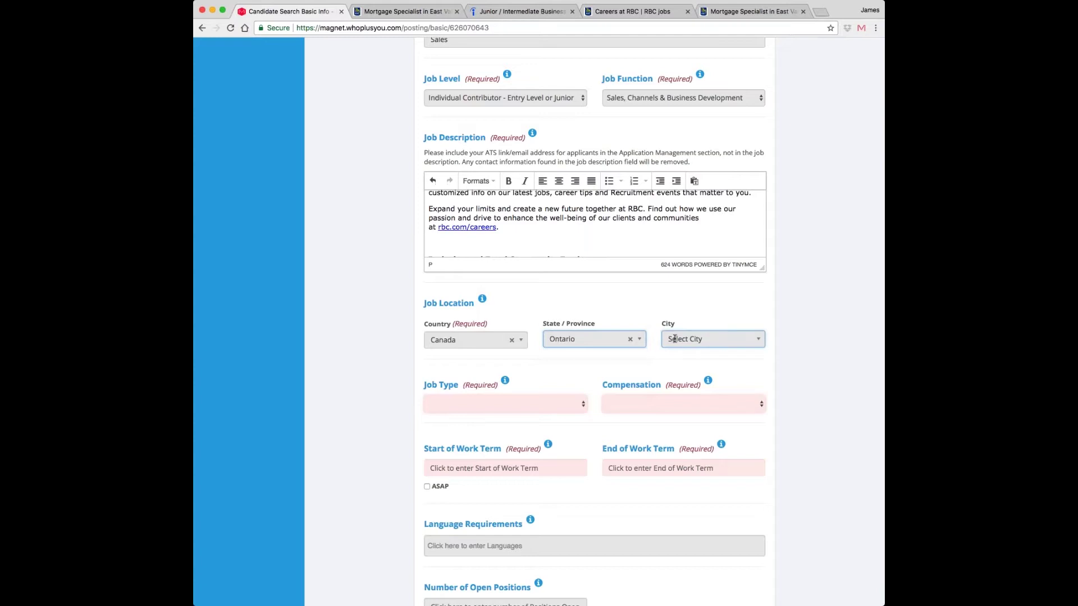
click(674, 339)
text(on)
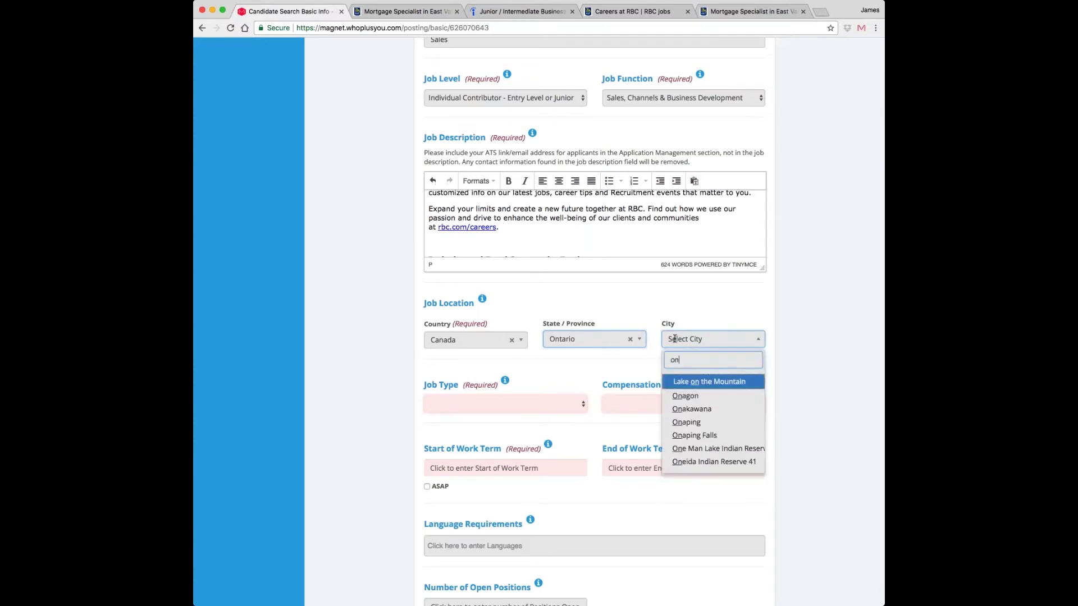
key(BackSpace)
text(tt)
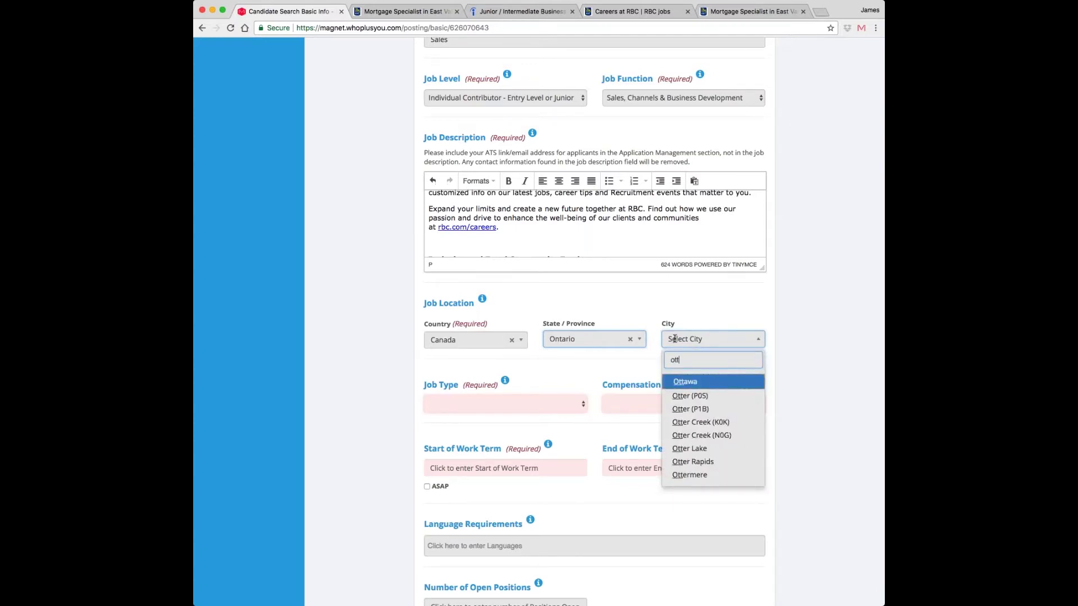
key(Return)
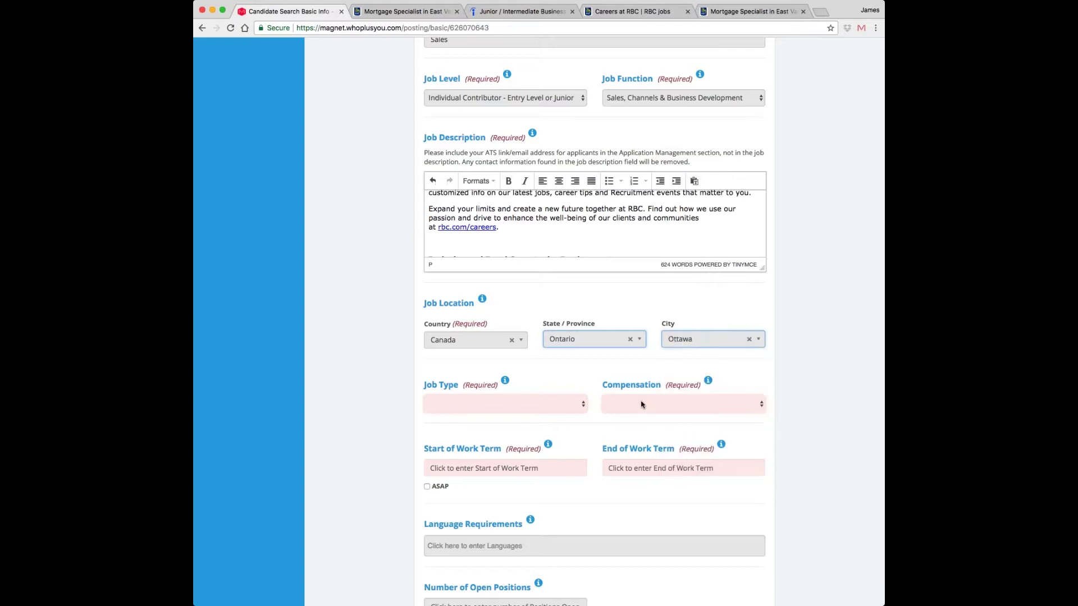
- Make it Full Time, Paid - Fixed + Variable, starting 29 December 2017, open-ended
click(536, 412)
click(532, 436)
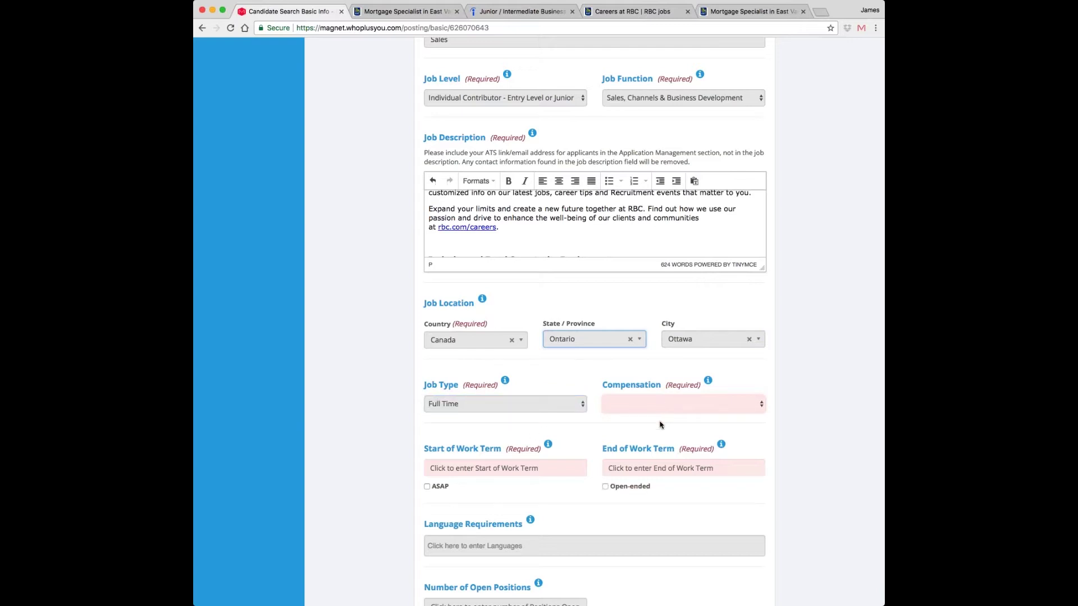
click(644, 429)
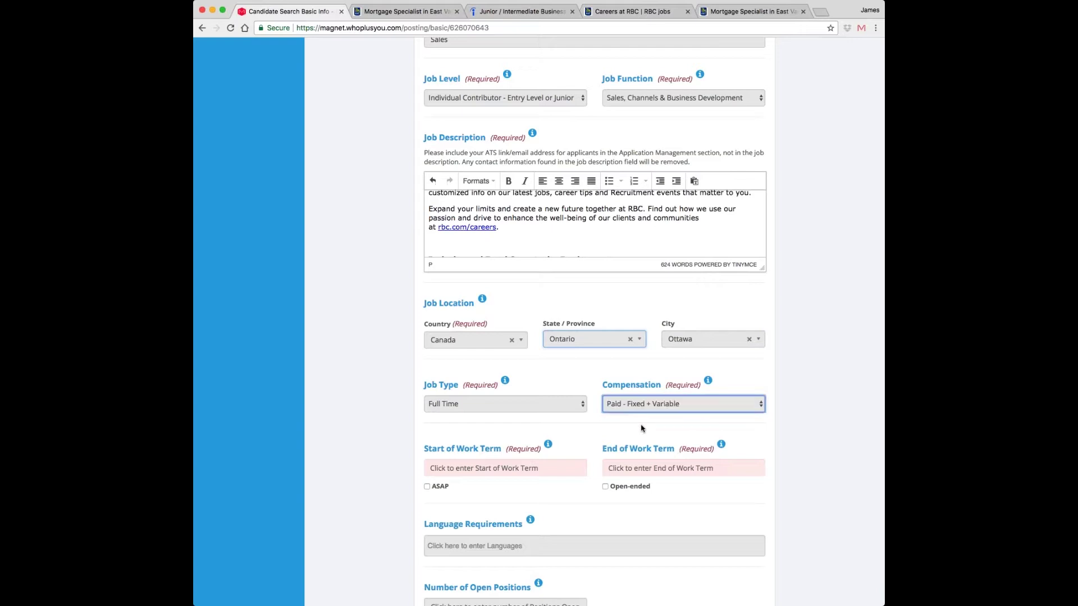
scroll(551, 433, down, 3)
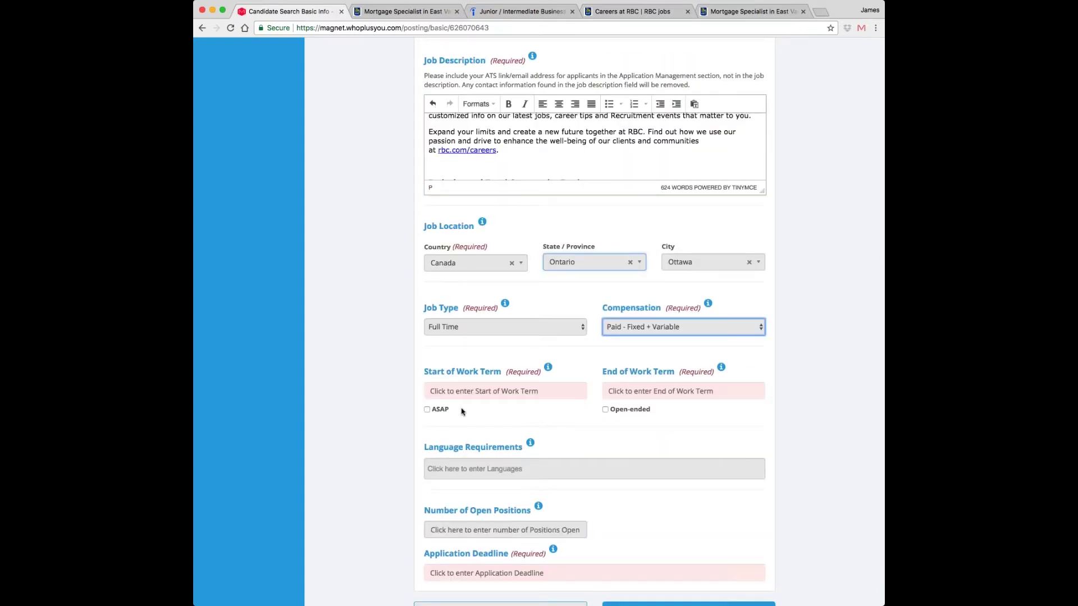
click(461, 391)
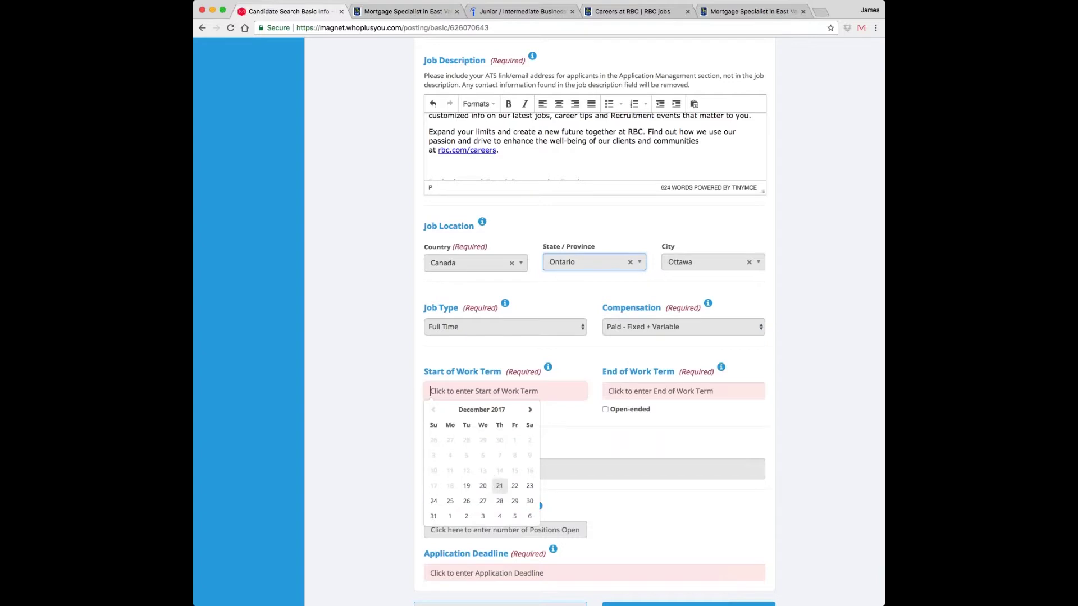
click(515, 501)
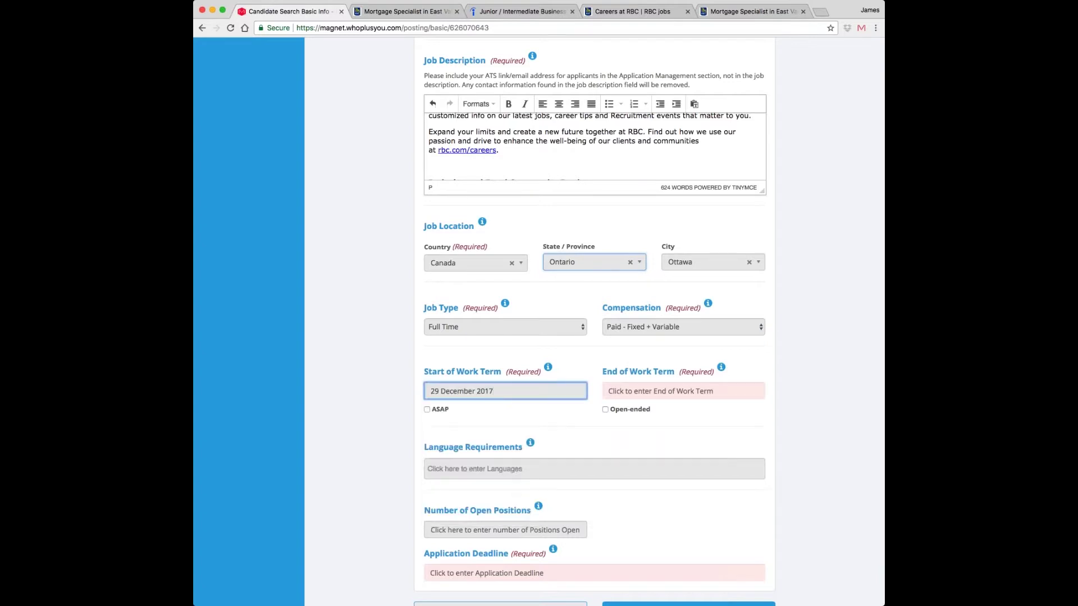
key(Tab)
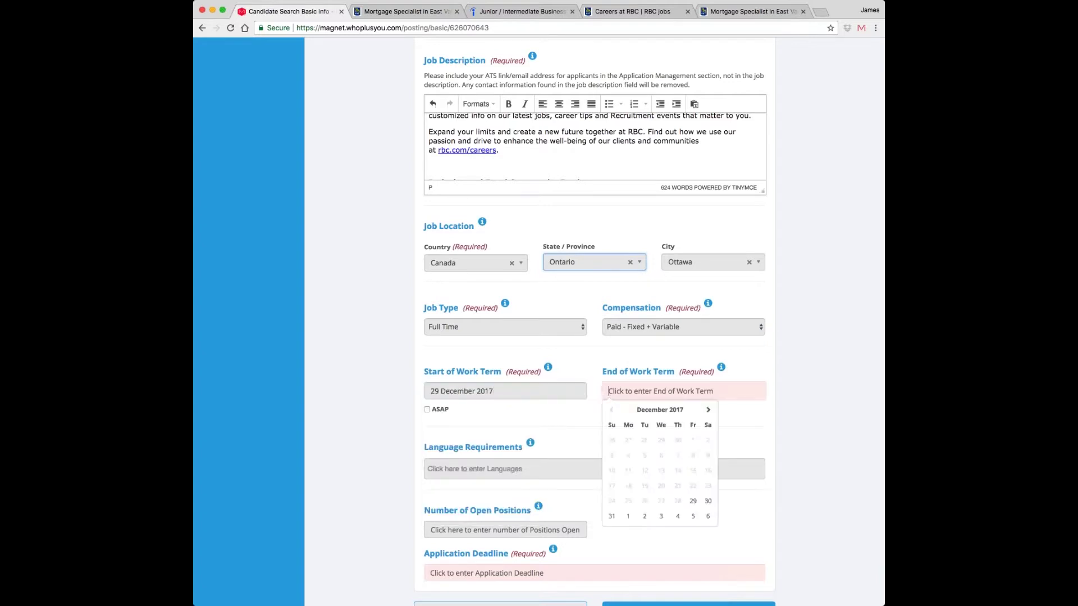
key(Tab)
key(space)
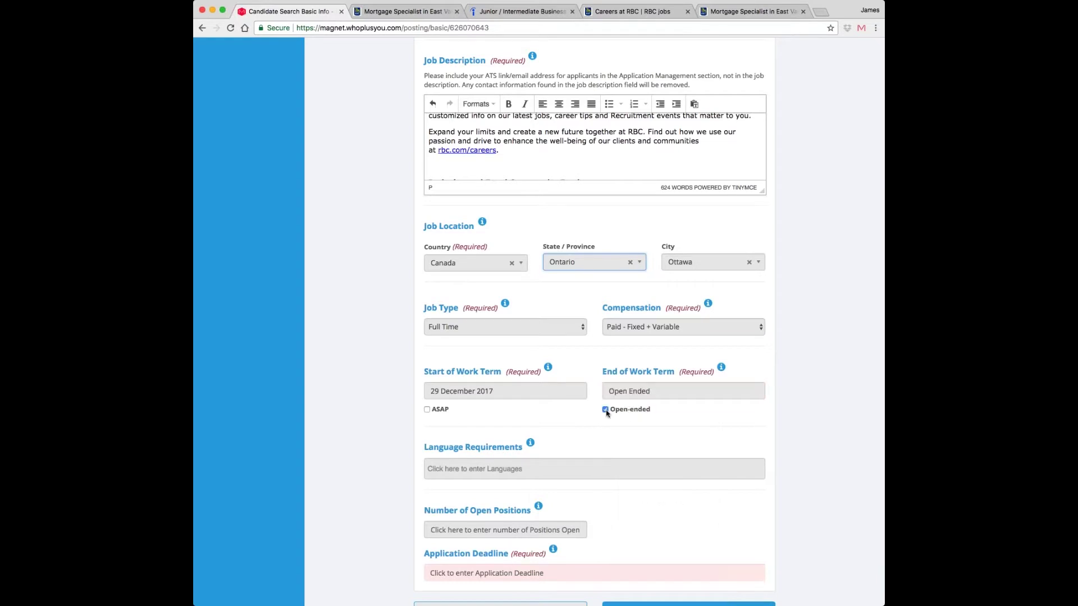
scroll(649, 313, down, 3)
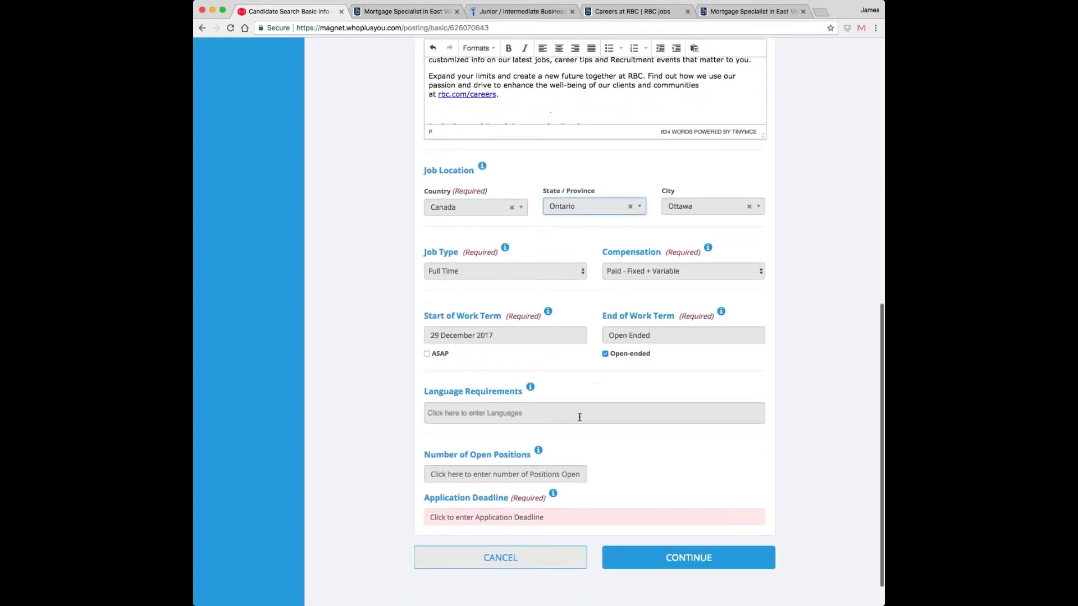
click(579, 417)
- Add English and French language requirements, with English as Must Have
text(eng)
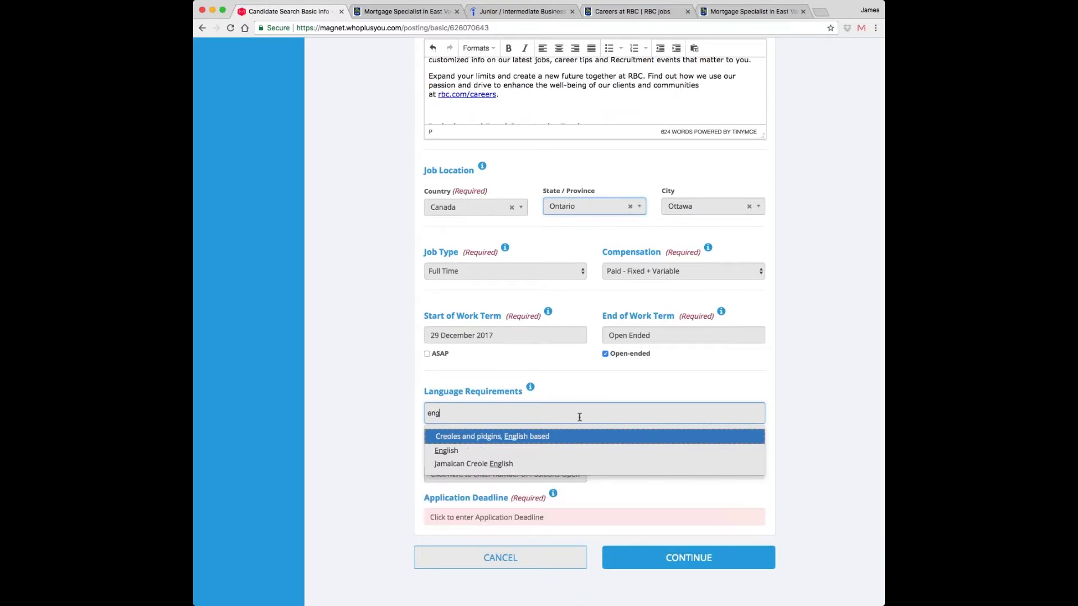
key(Down)
key(Return)
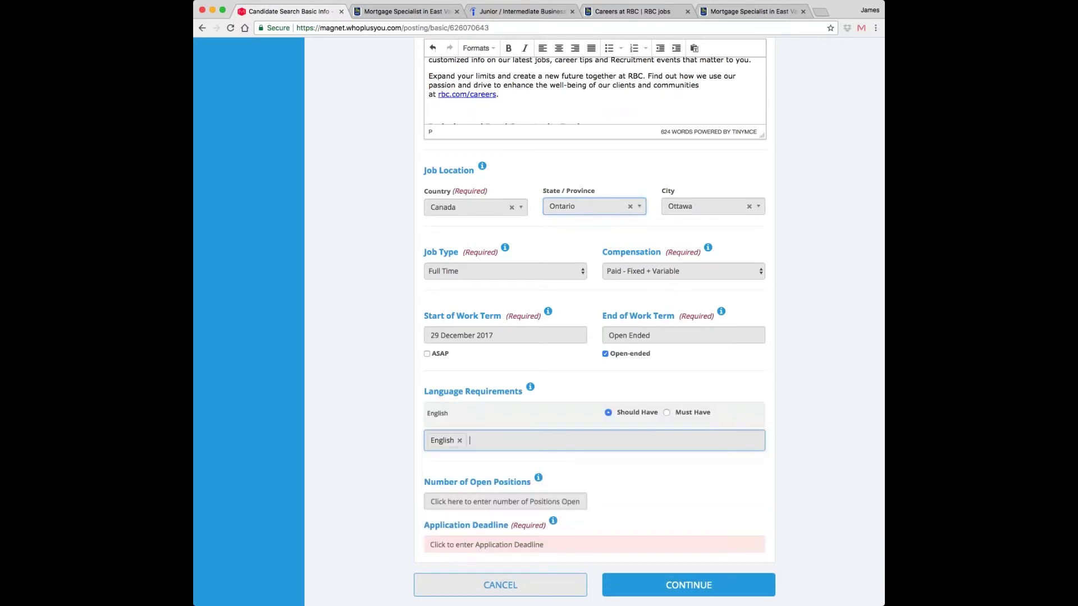
text(fre)
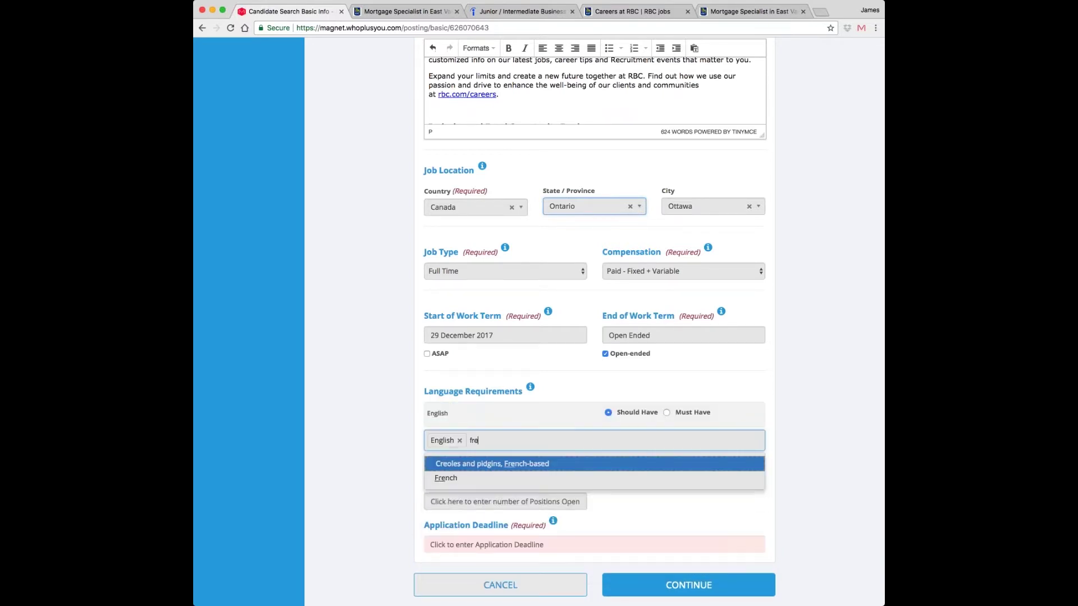
text(n)
key(Down)
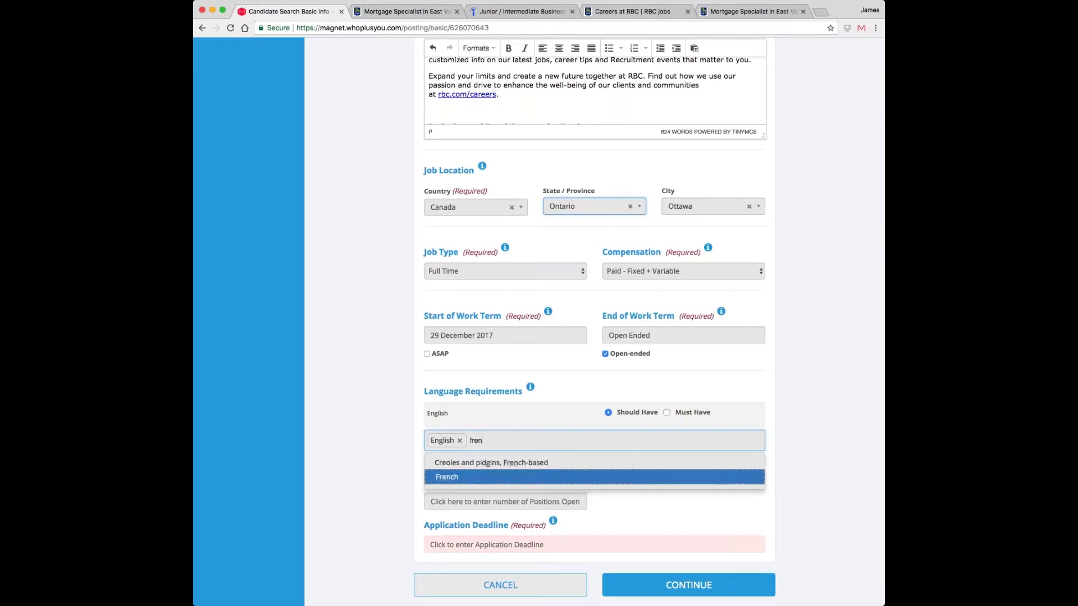
key(Return)
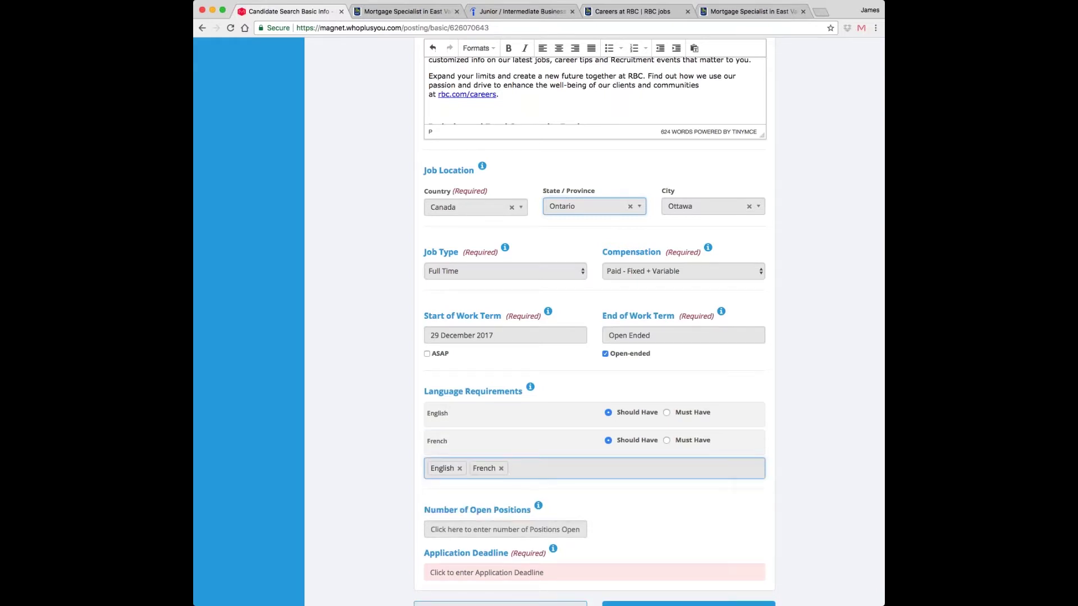
click(607, 445)
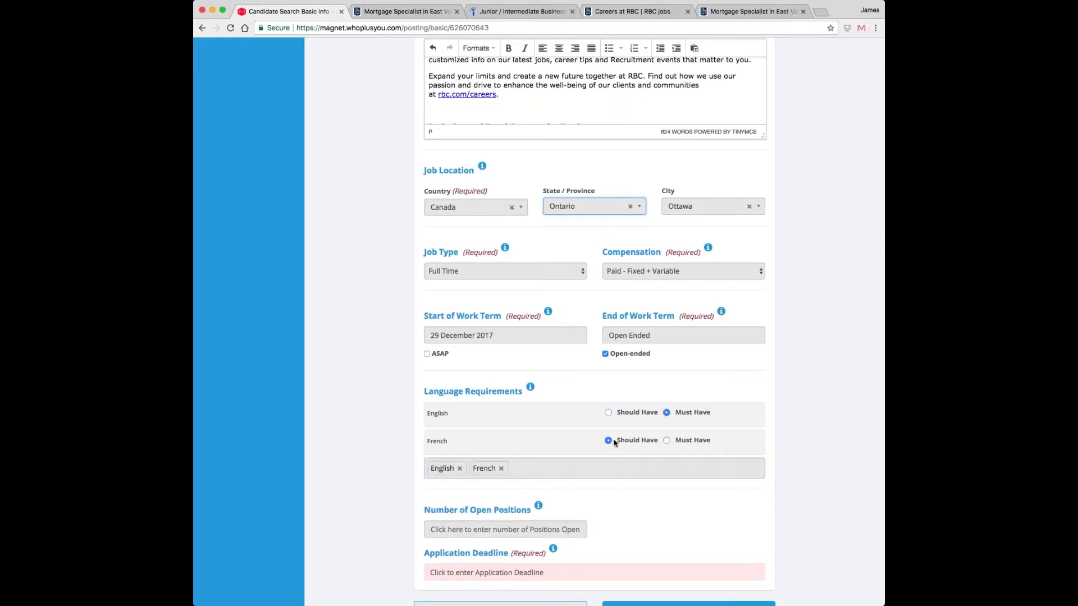
- Set 1 open position and an application deadline of 22 December 2017
scroll(614, 443, down, 3)
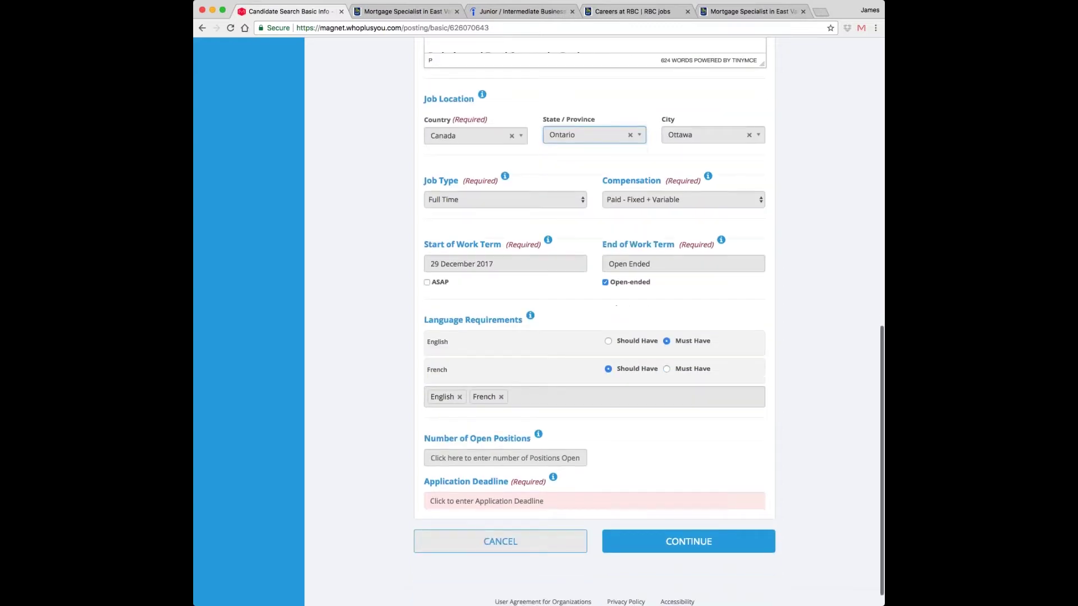
click(505, 457)
text(1)
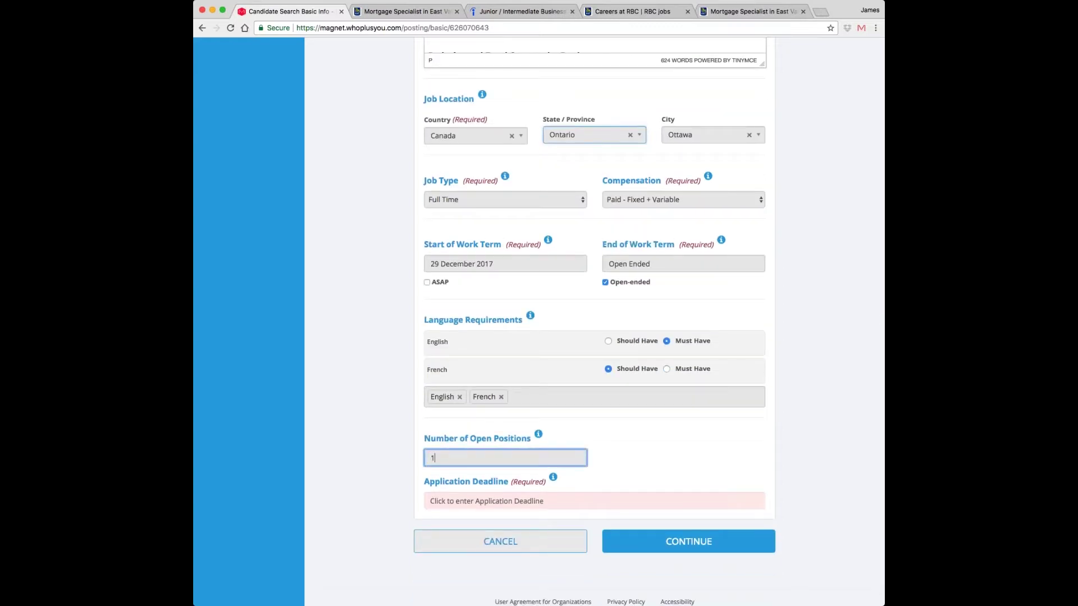
scroll(594, 322, down, 1)
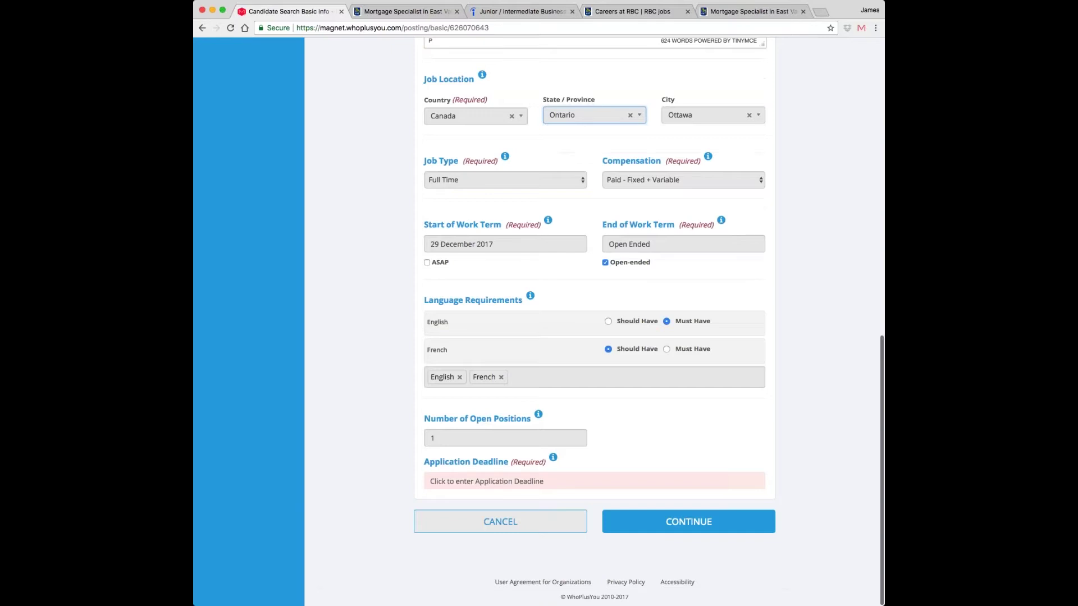
click(595, 481)
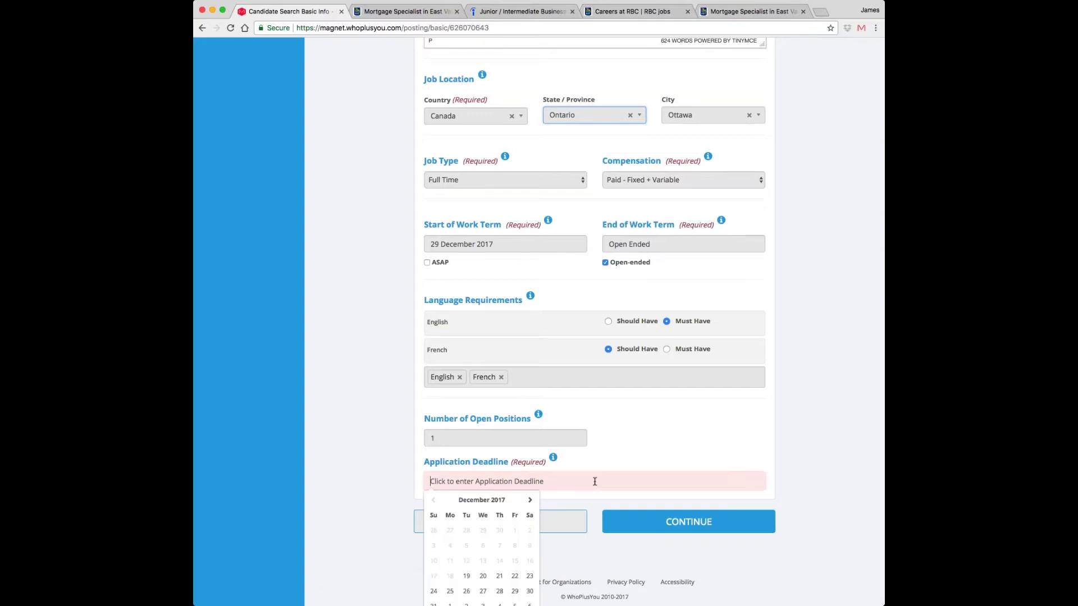
click(515, 577)
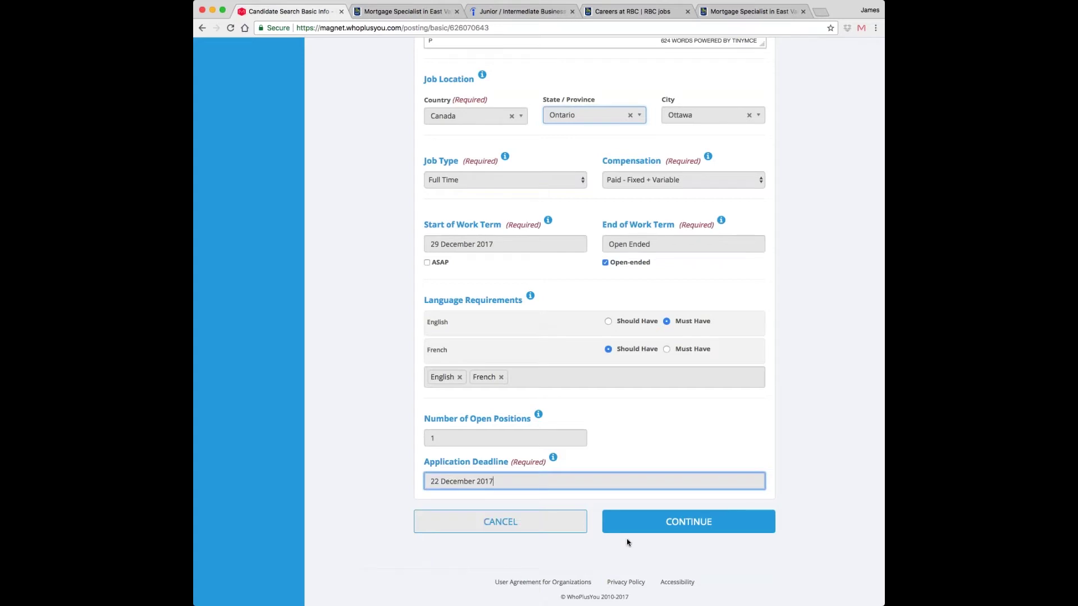
- Continue past the basic info and choose Educational Filter as the filter type
click(683, 532)
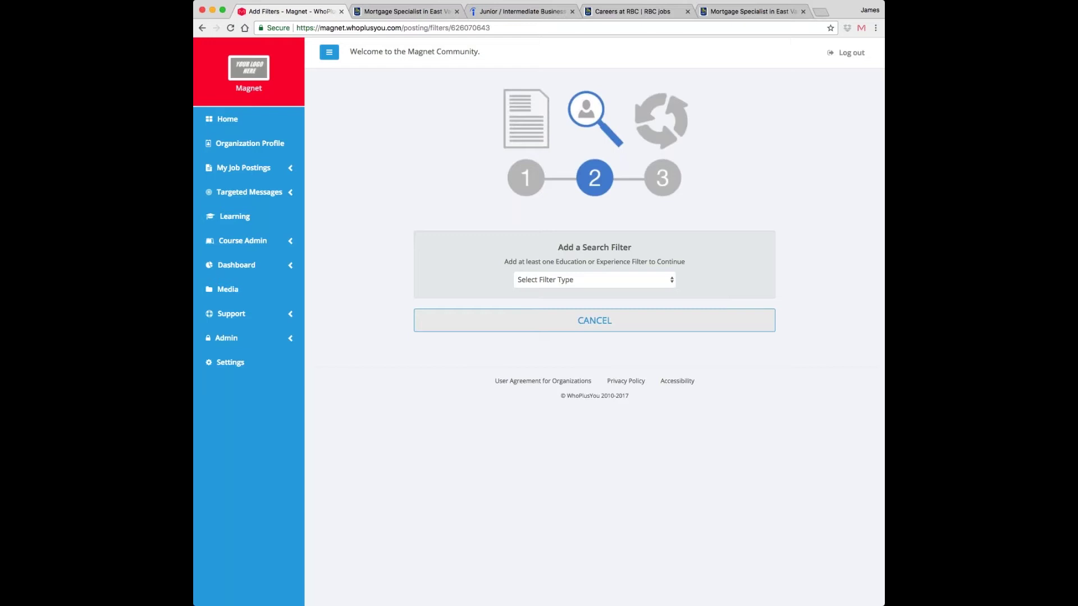
click(668, 287)
click(663, 296)
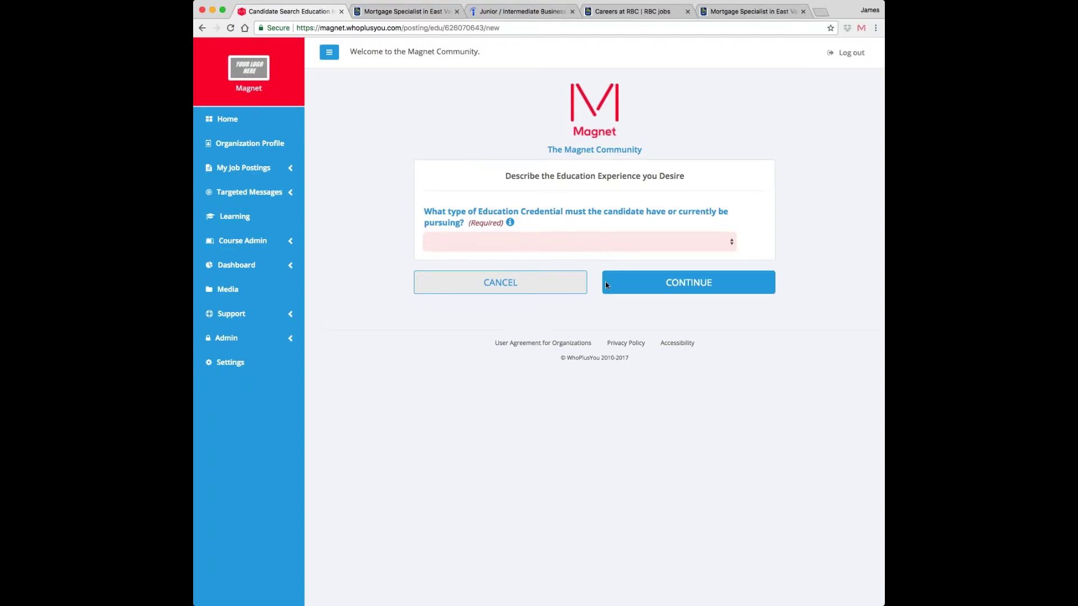
- Require a Diploma credential in the Business program Advertising and Marketing Communications
click(605, 280)
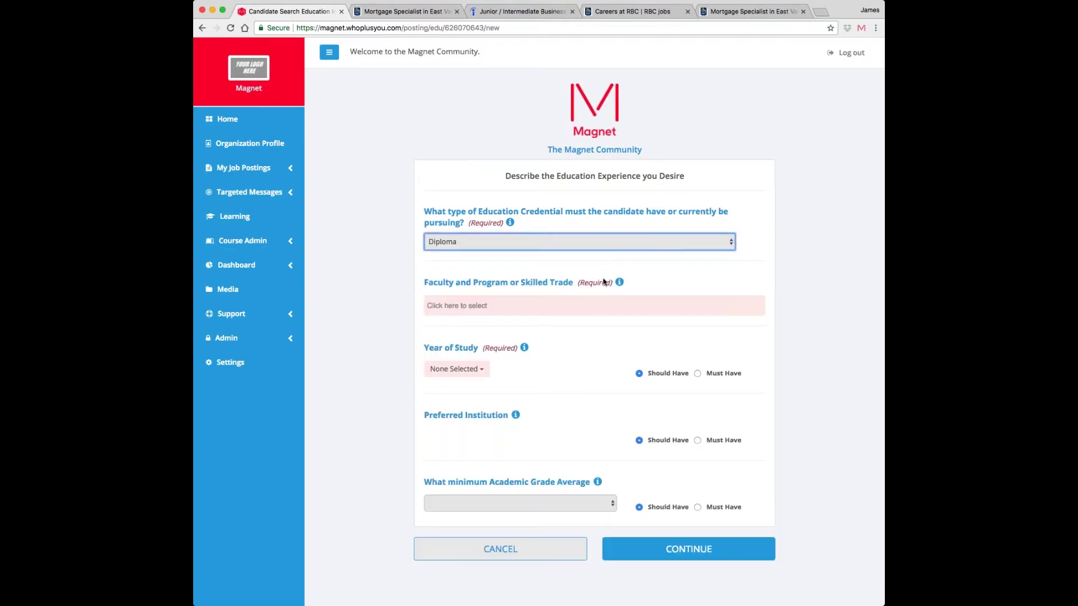
click(590, 308)
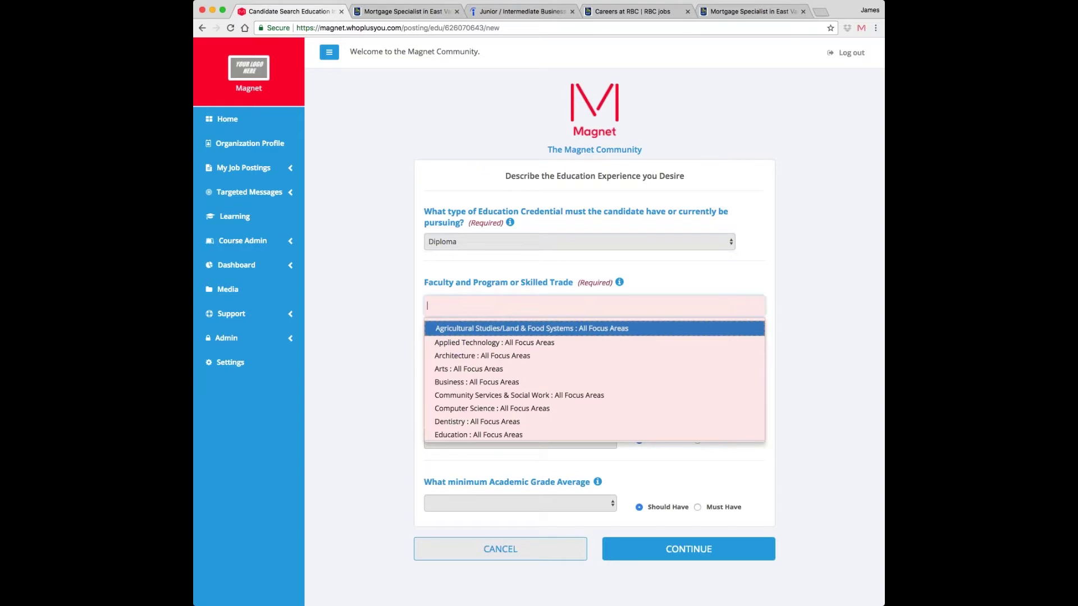
text(bus)
key(Down)
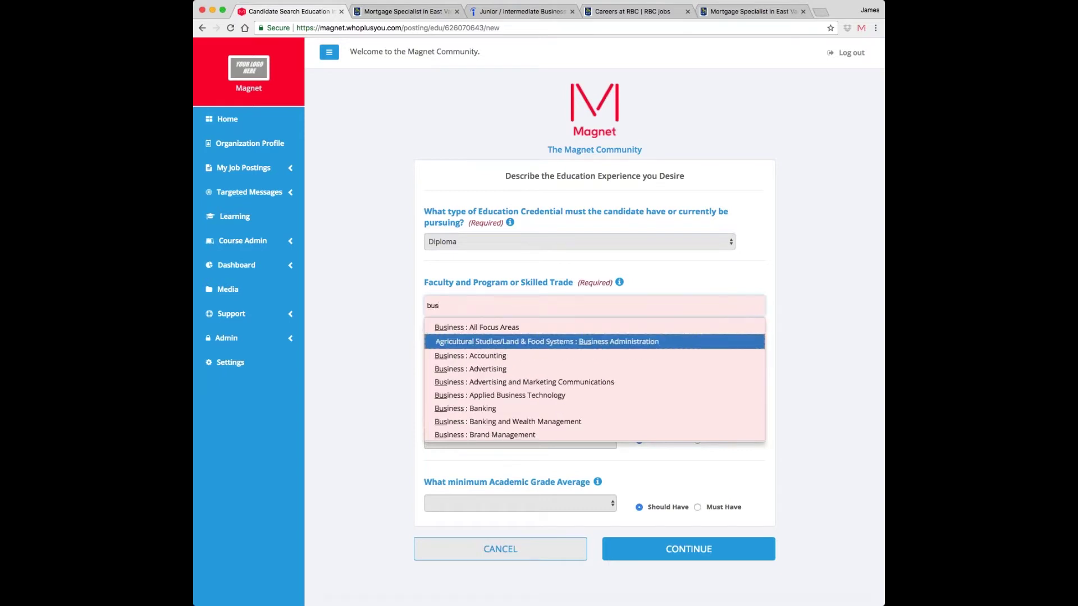
key(Down)
key(Down)
key(Down)
key(Return)
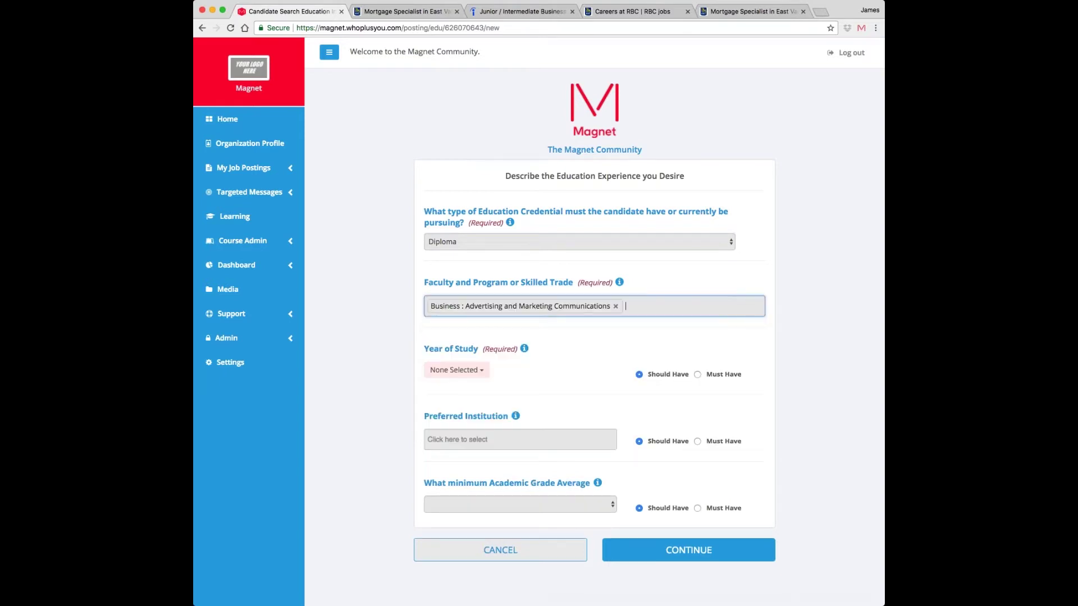
- Set the required year of study to Graduate
click(468, 373)
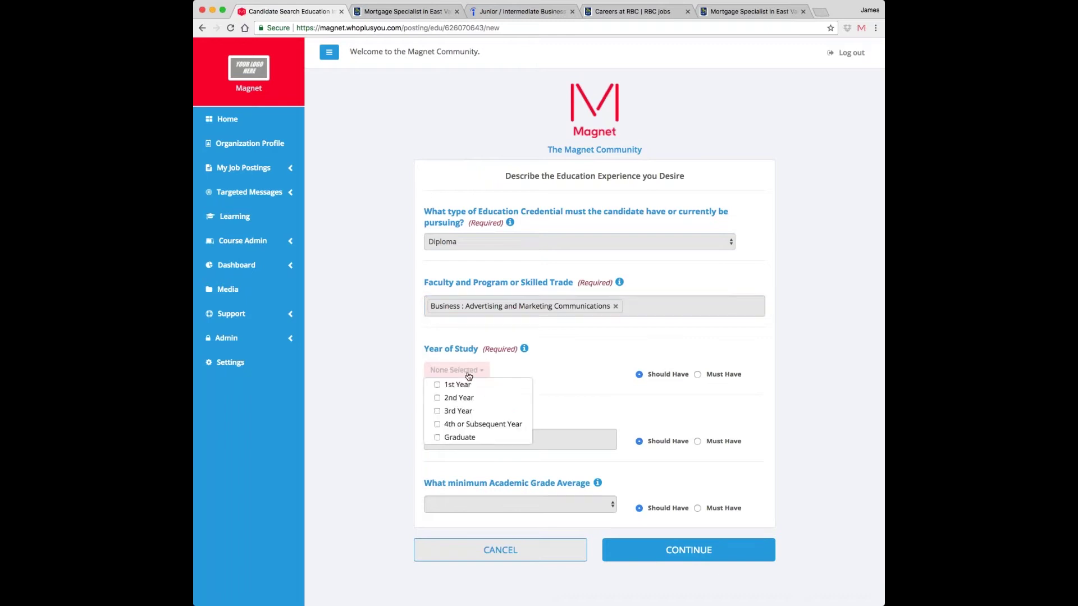
click(466, 438)
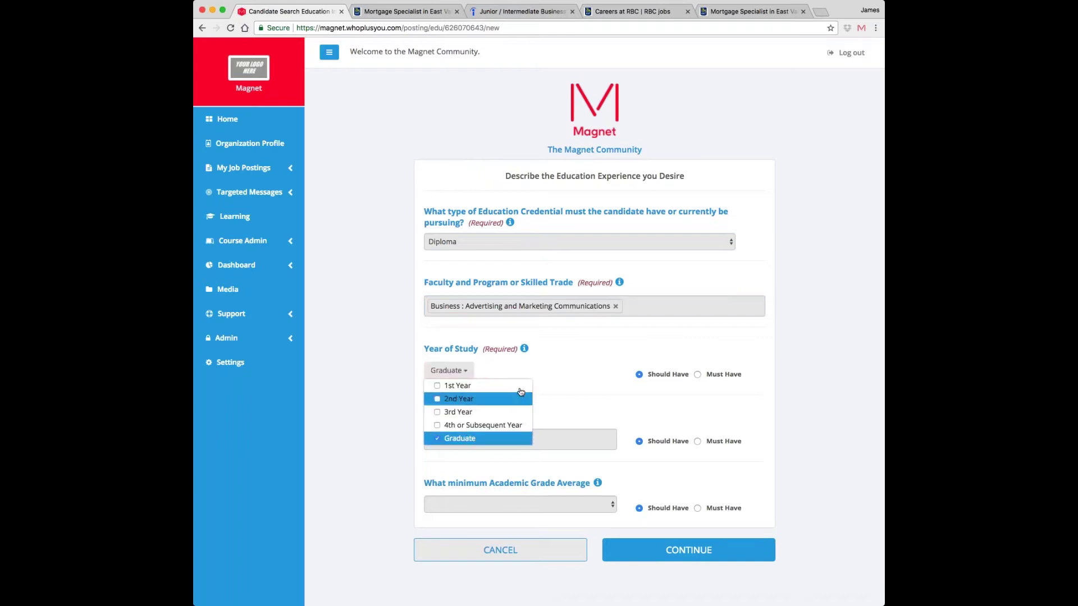
click(541, 373)
scroll(679, 387, down, 1)
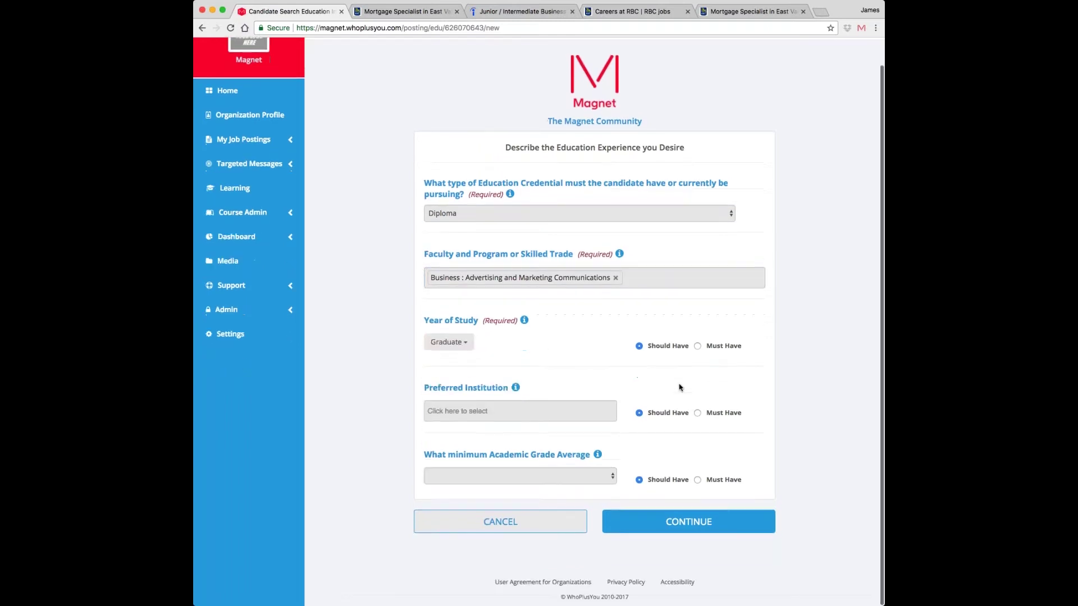
- Add Algonquin College as the preferred institution
click(591, 413)
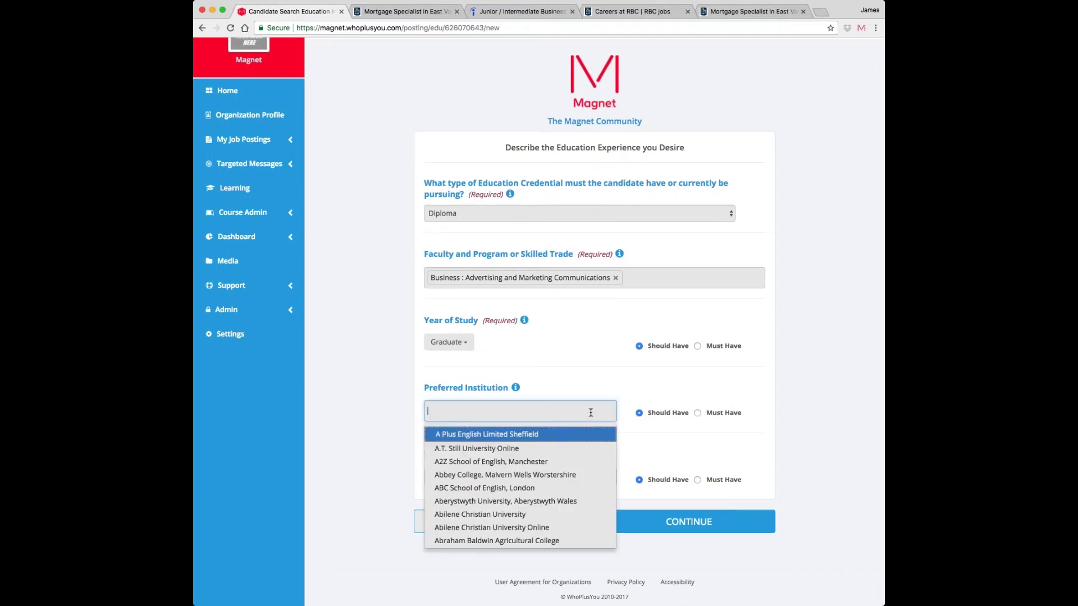
text(algo)
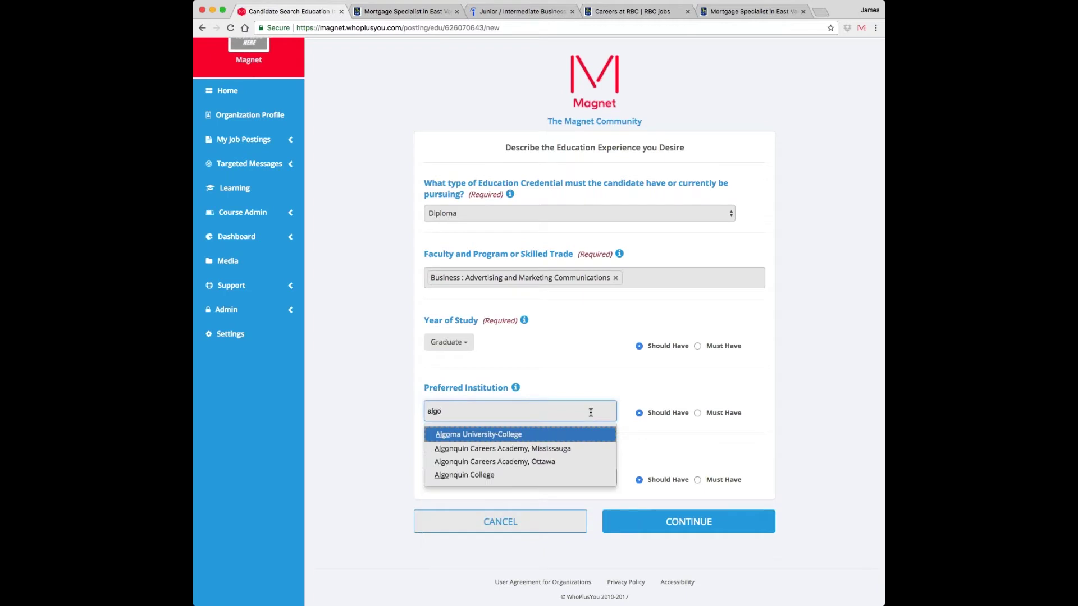
key(Down)
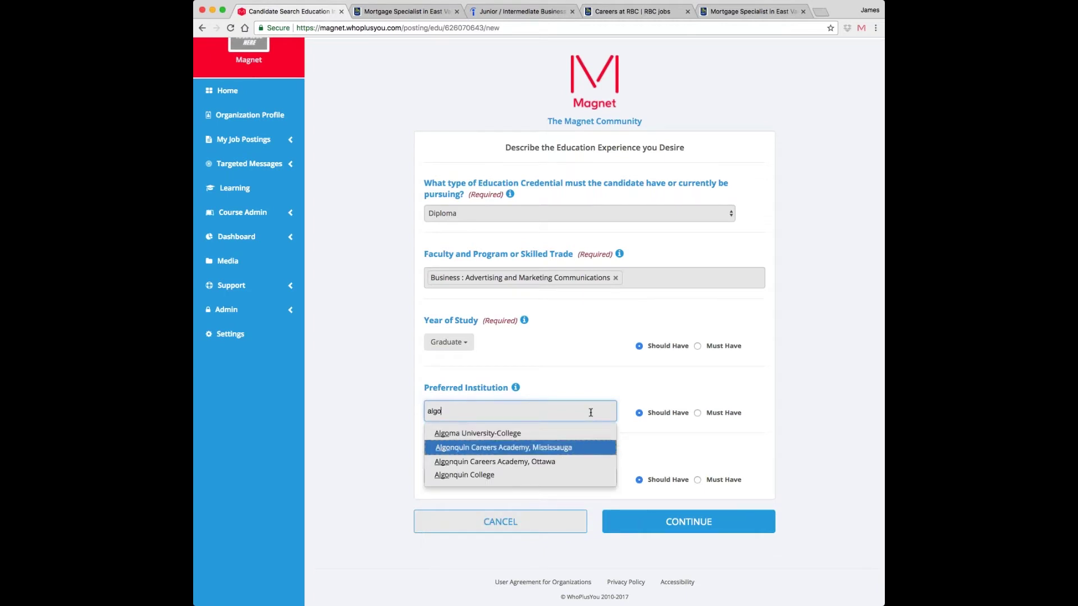
key(Down)
key(Down)
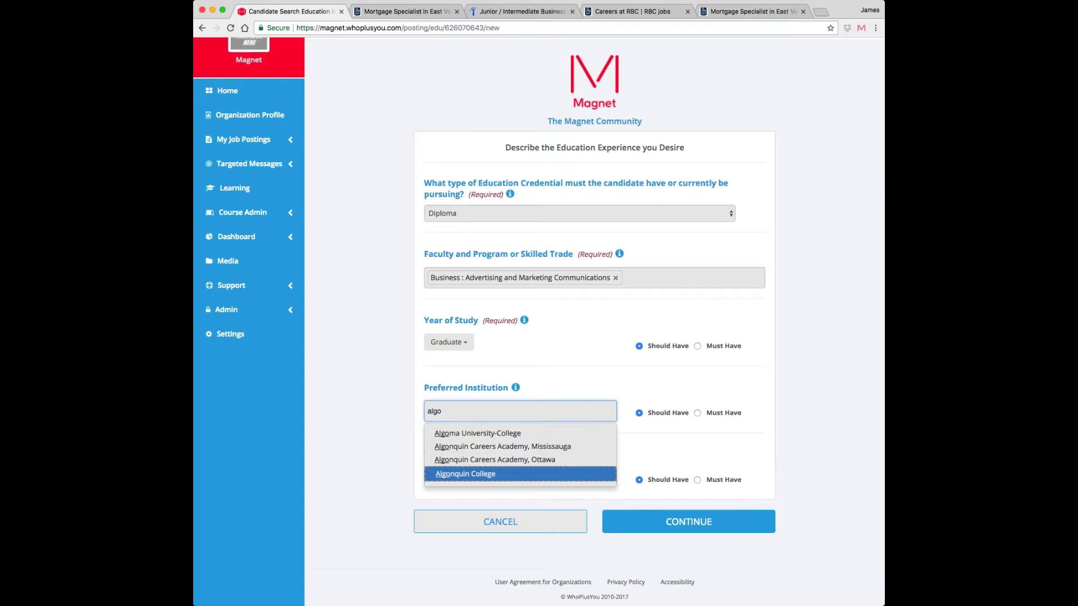
key(Escape)
click(552, 402)
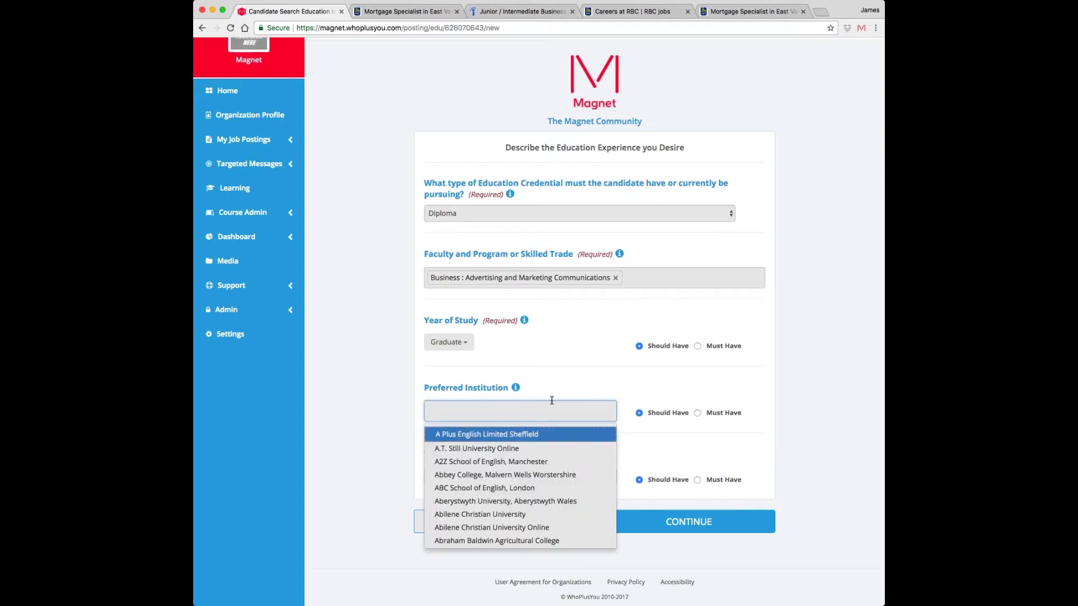
text(algon)
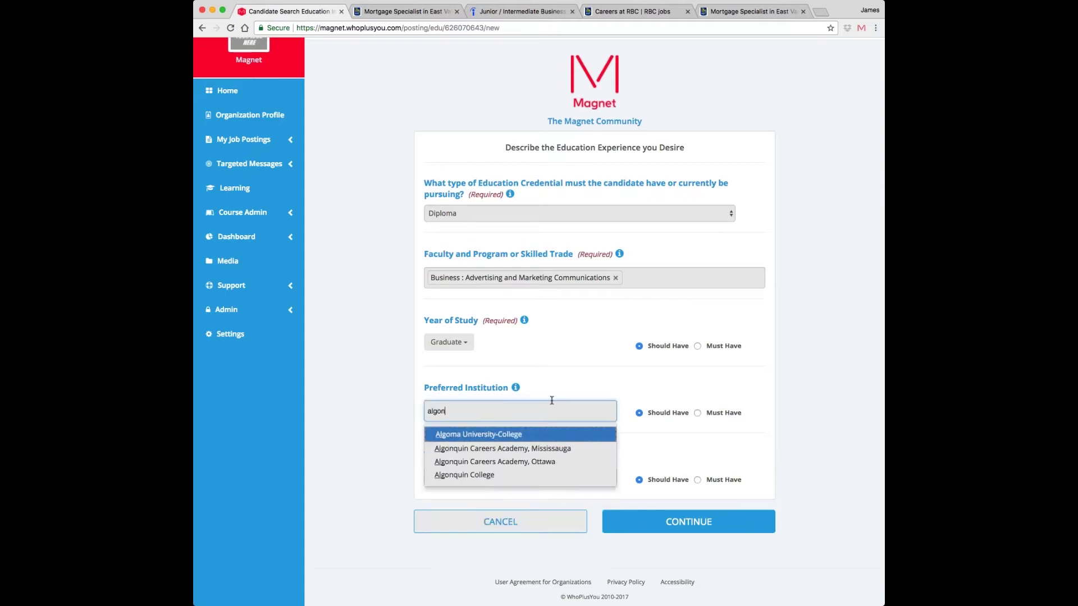
key(Down)
key(Down)
key(Return)
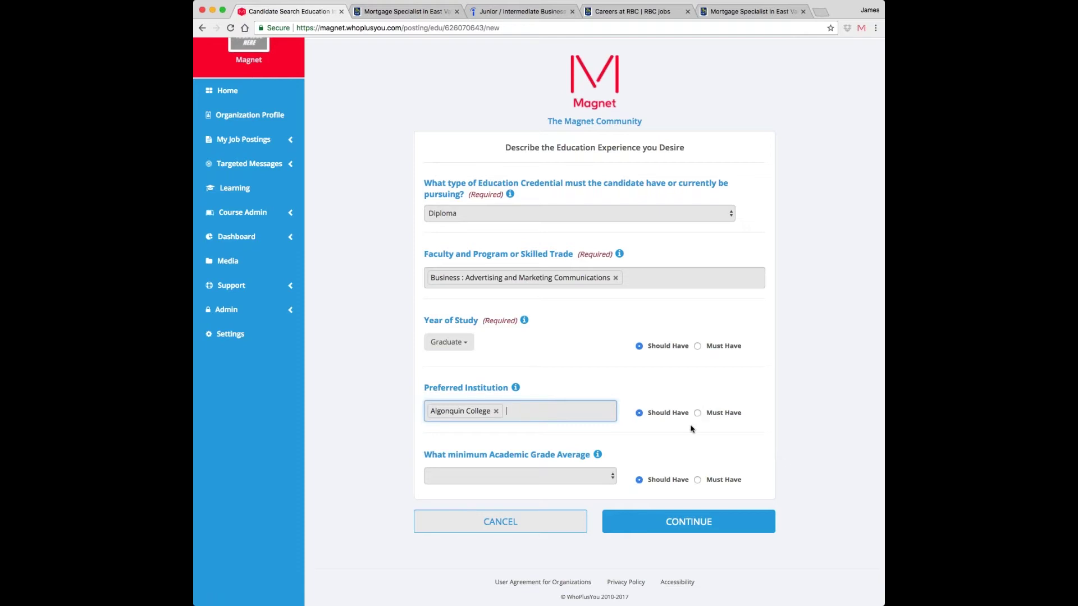
- Set the minimum grade average to A and save the education filter
click(588, 478)
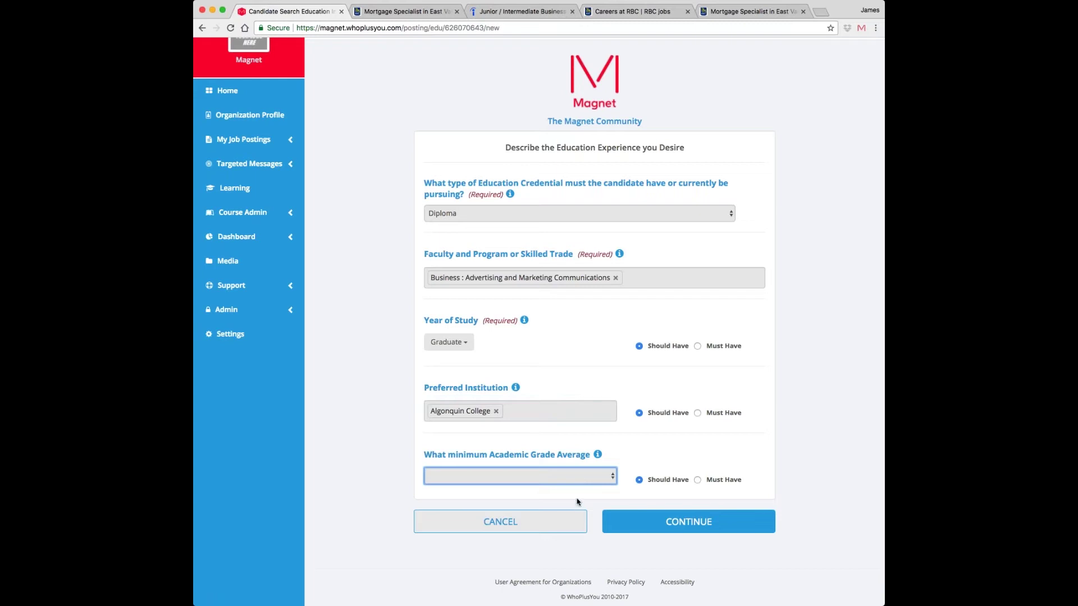
key(a)
click(823, 457)
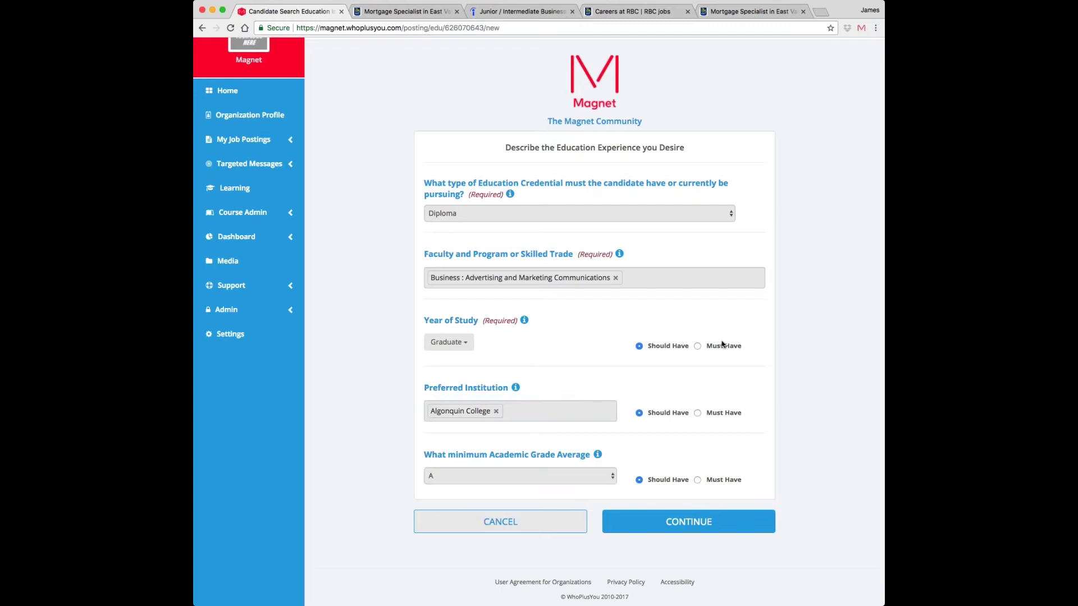
click(676, 523)
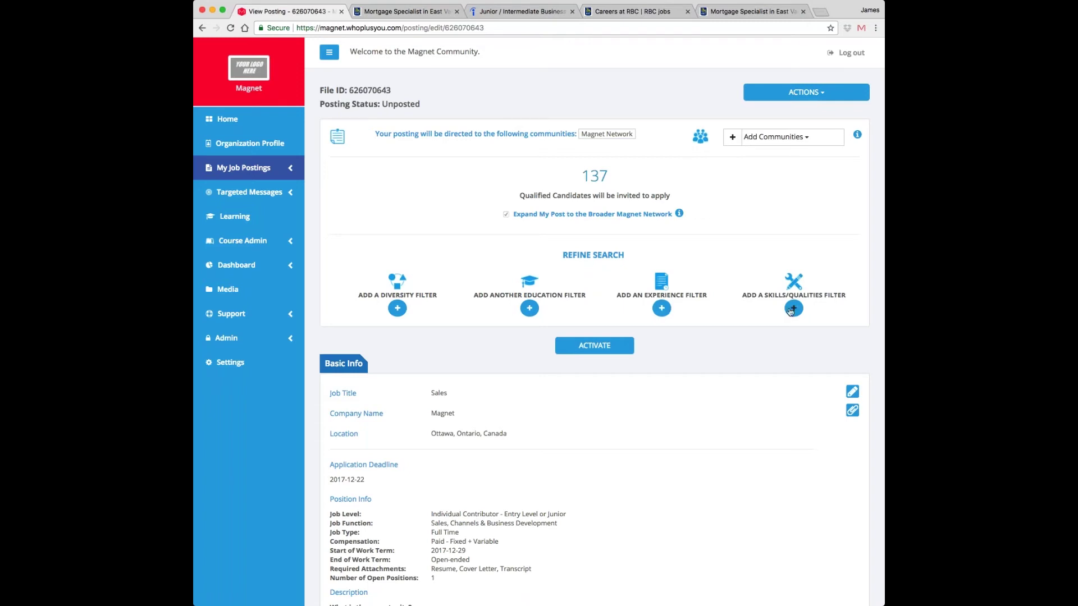
- Start adding a diversity filter from the posting's ADD A DIVERSITY FILTER section
click(397, 309)
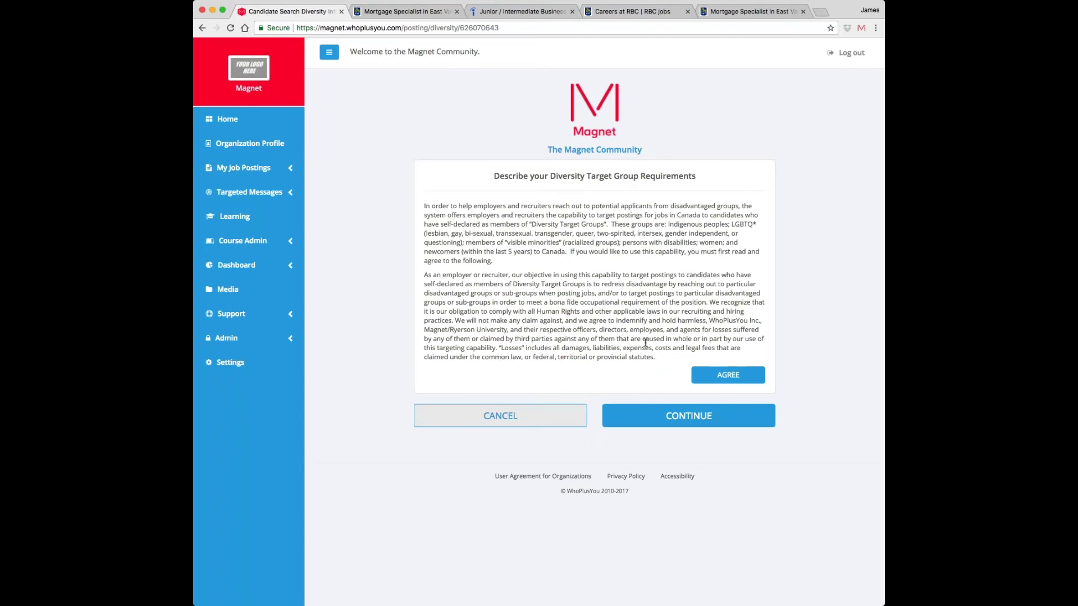
- Agree to the terms and target Persons with disabilities and Women as Must Have Any
click(739, 374)
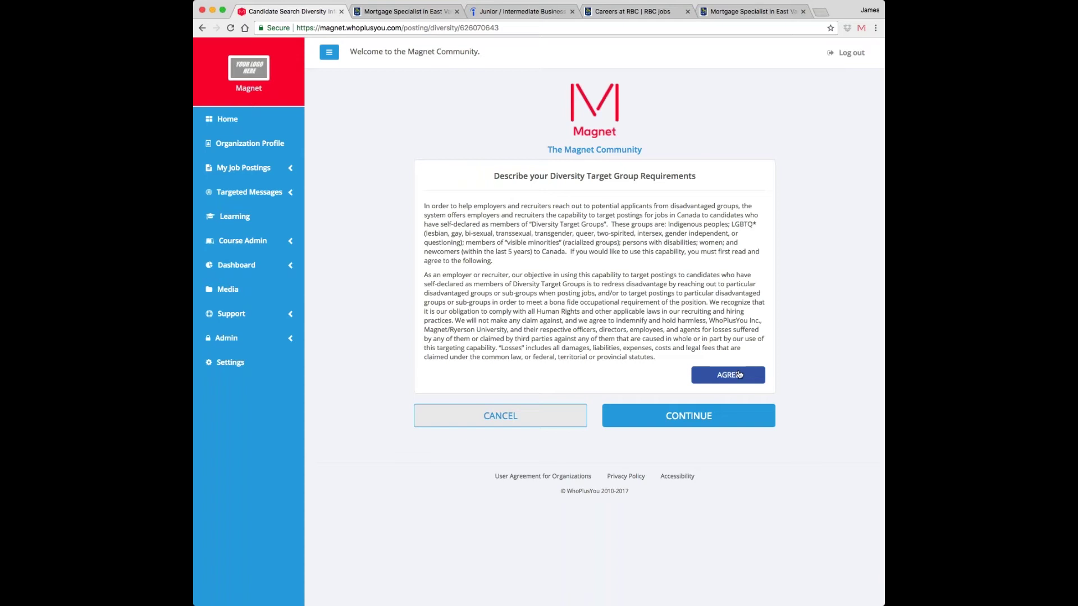
click(739, 374)
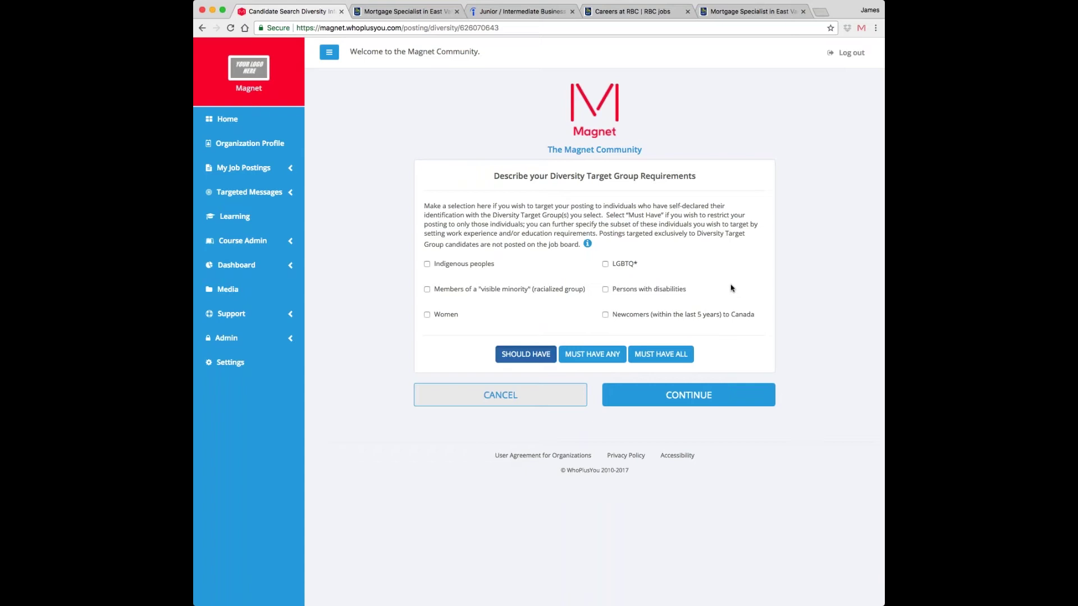
click(606, 290)
click(428, 315)
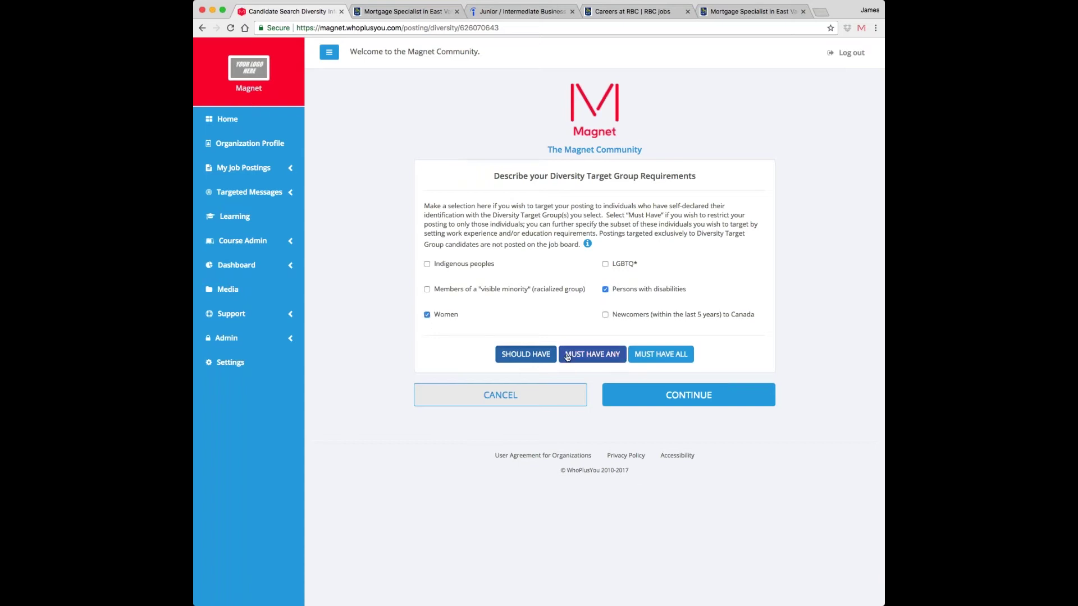
click(601, 355)
click(639, 393)
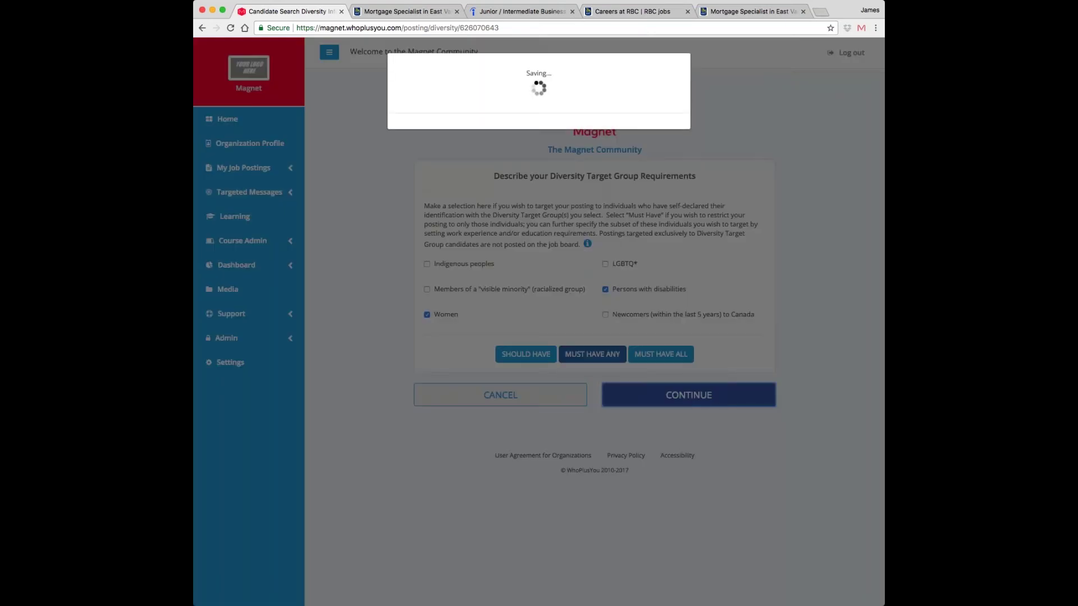
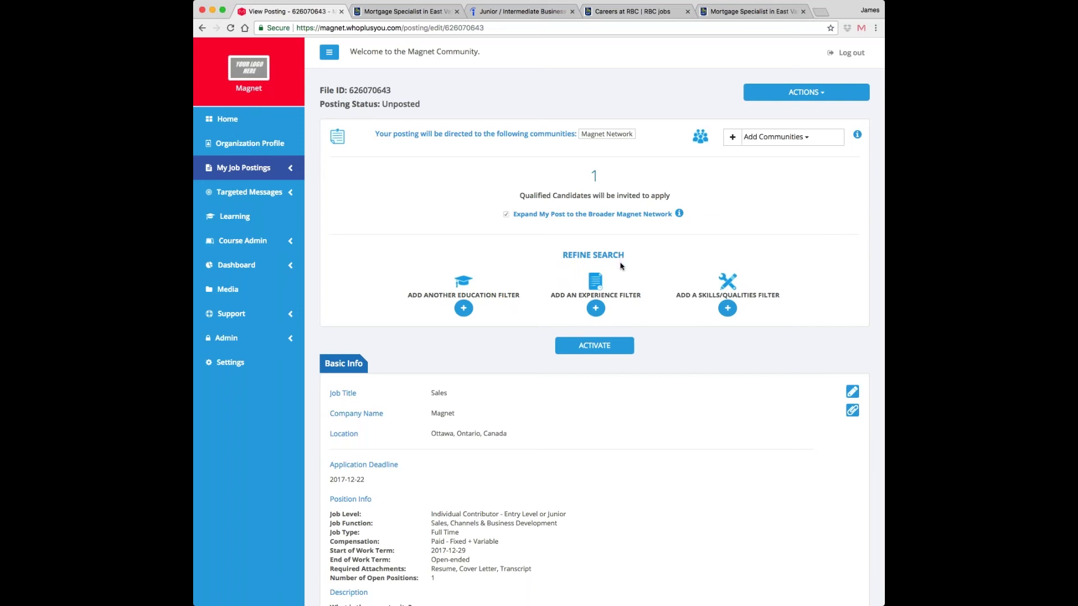
- Remove Persons with disabilities and Women from the Sales posting's diversity target groups
scroll(658, 286, down, 1)
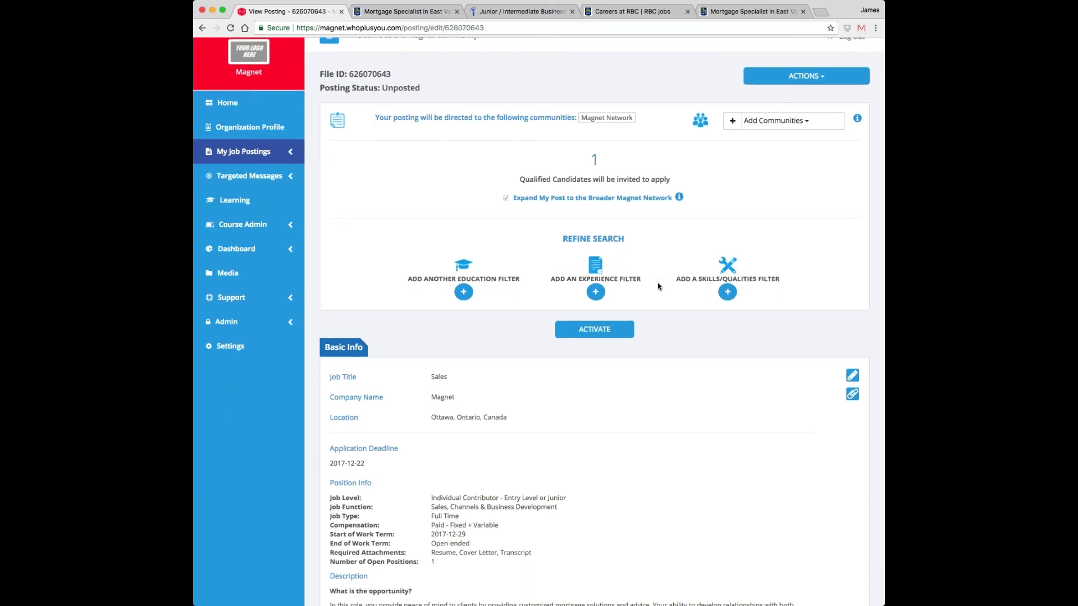
scroll(659, 287, up, 1)
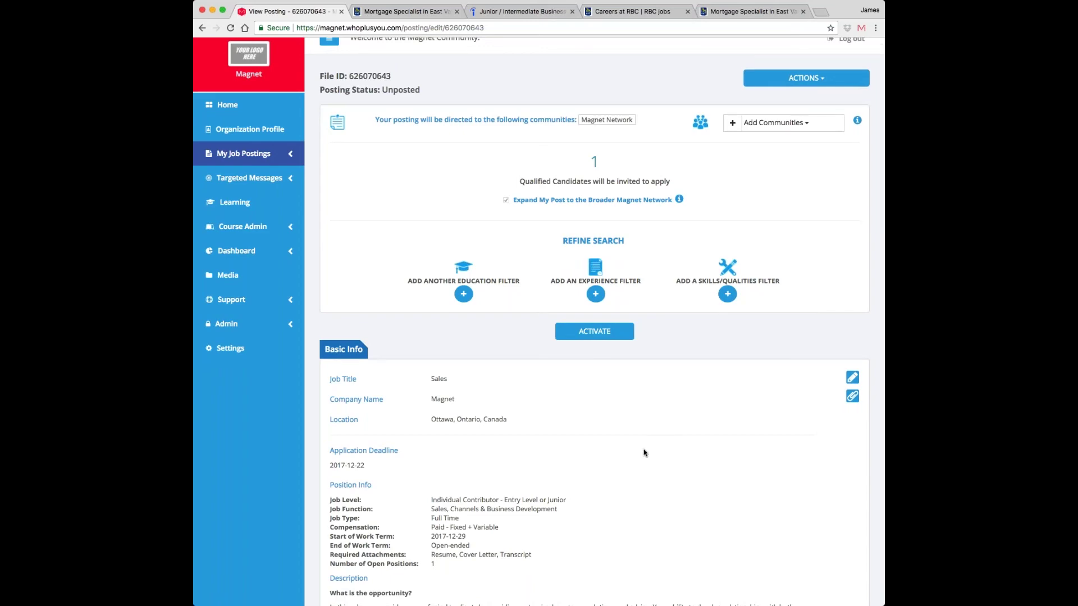
scroll(458, 259, down, 10)
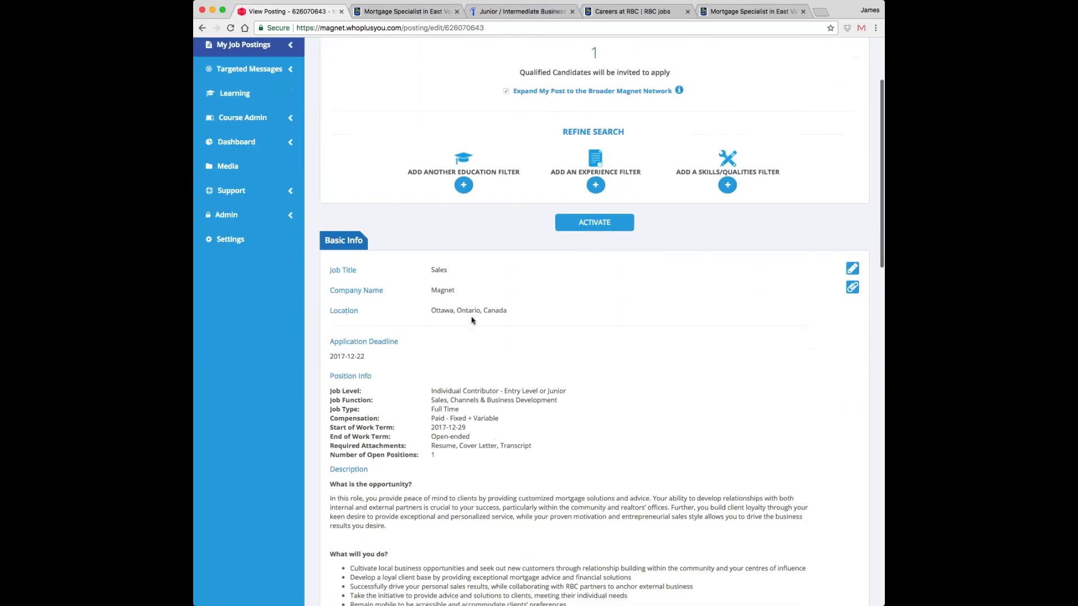
scroll(539, 320, down, 6)
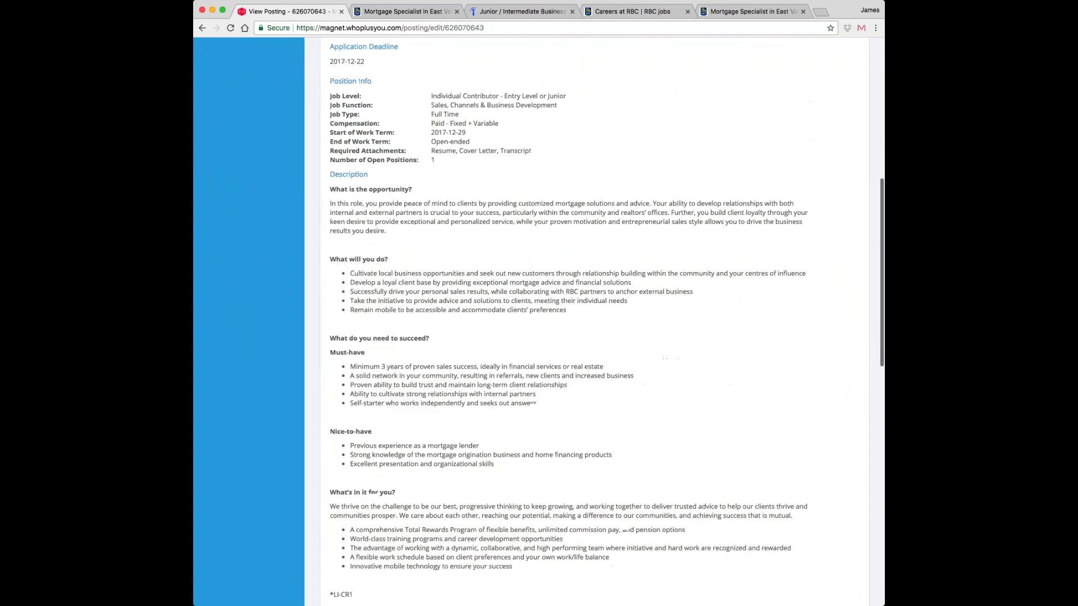
scroll(539, 320, down, 12)
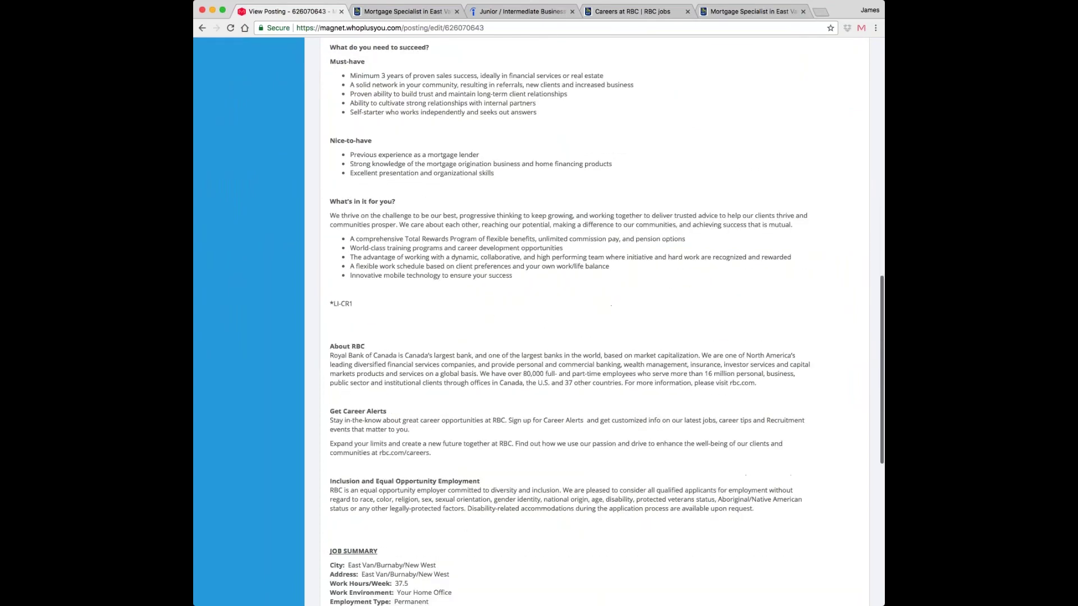
scroll(539, 320, down, 6)
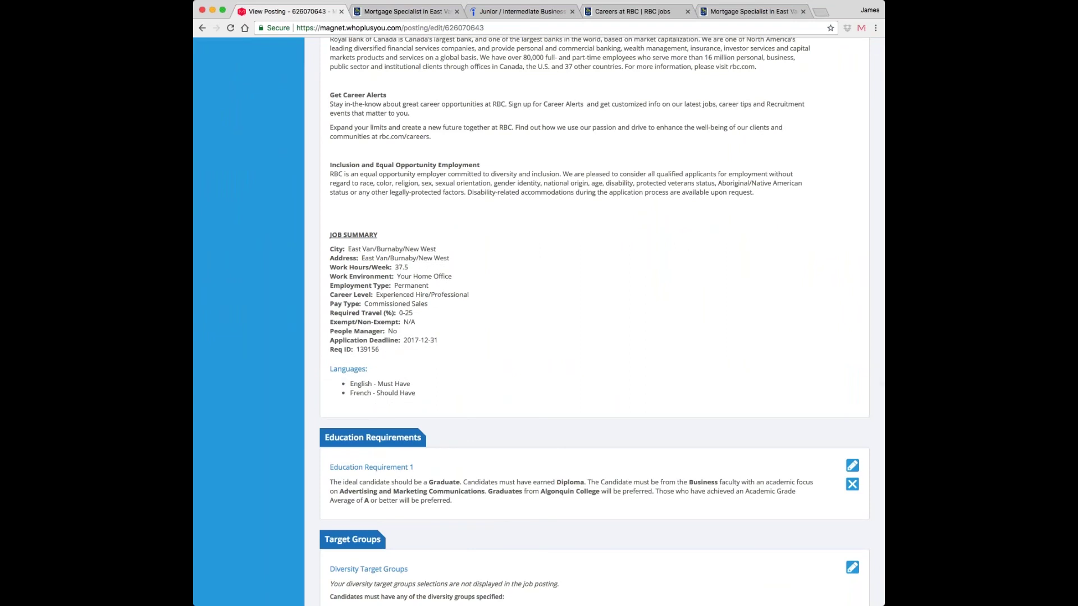
scroll(517, 409, down, 1)
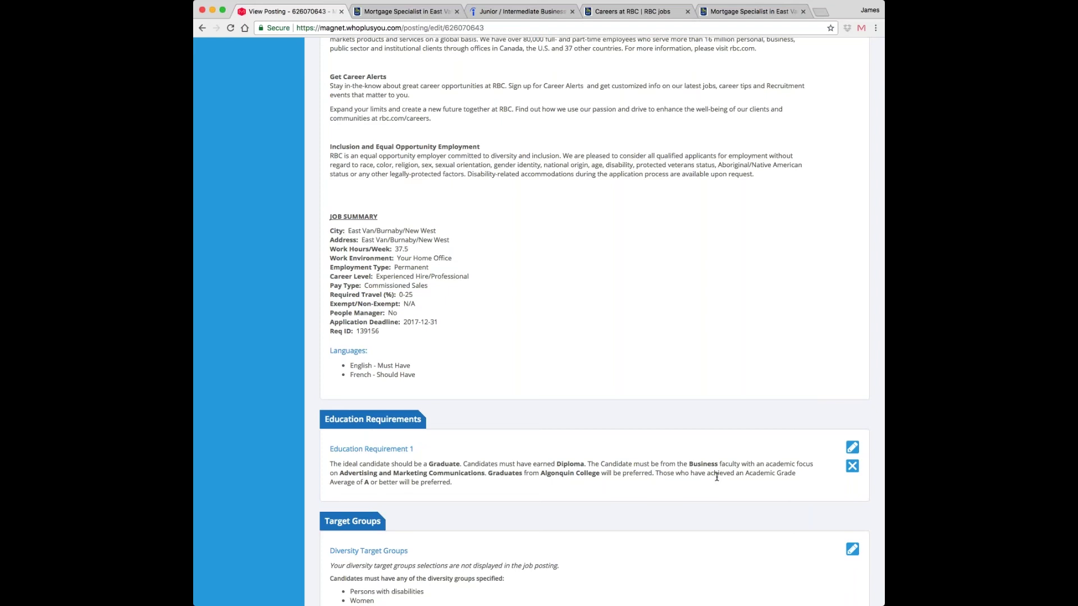
scroll(452, 507, down, 3)
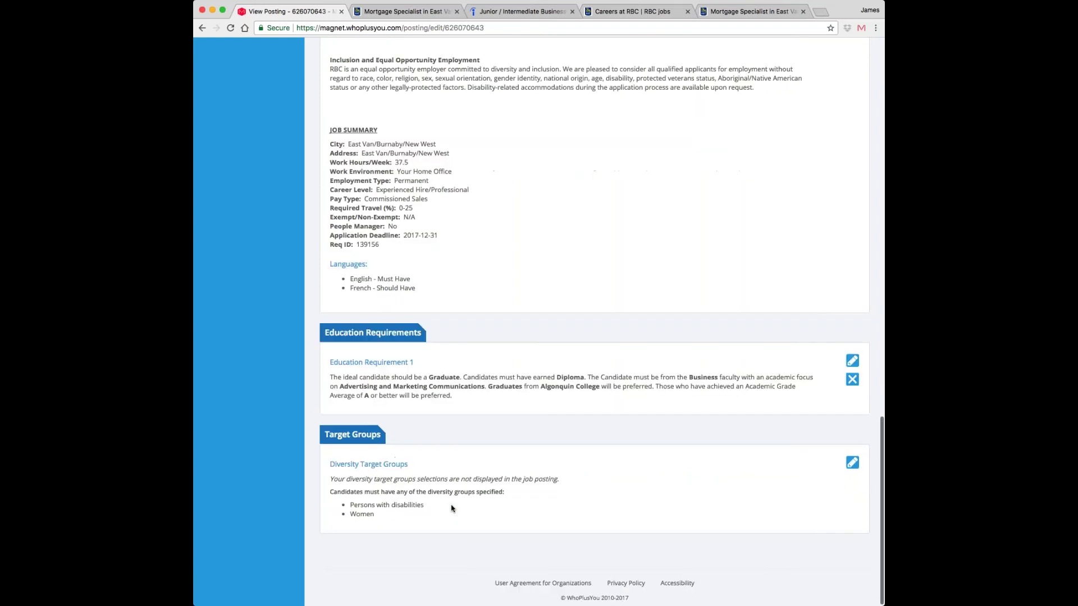
scroll(452, 508, down, 1)
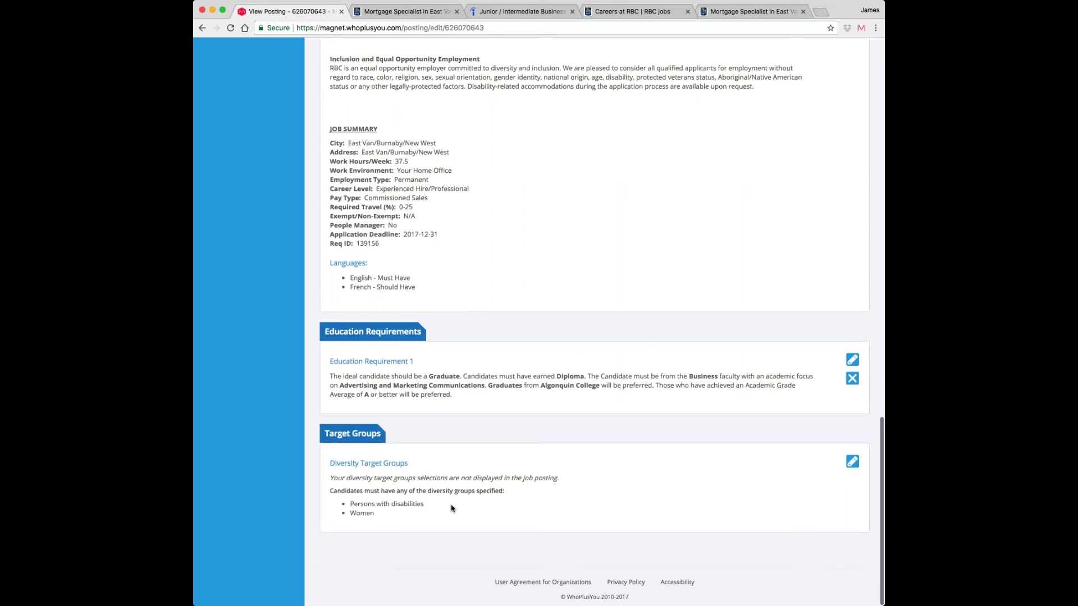
scroll(452, 509, up, 5)
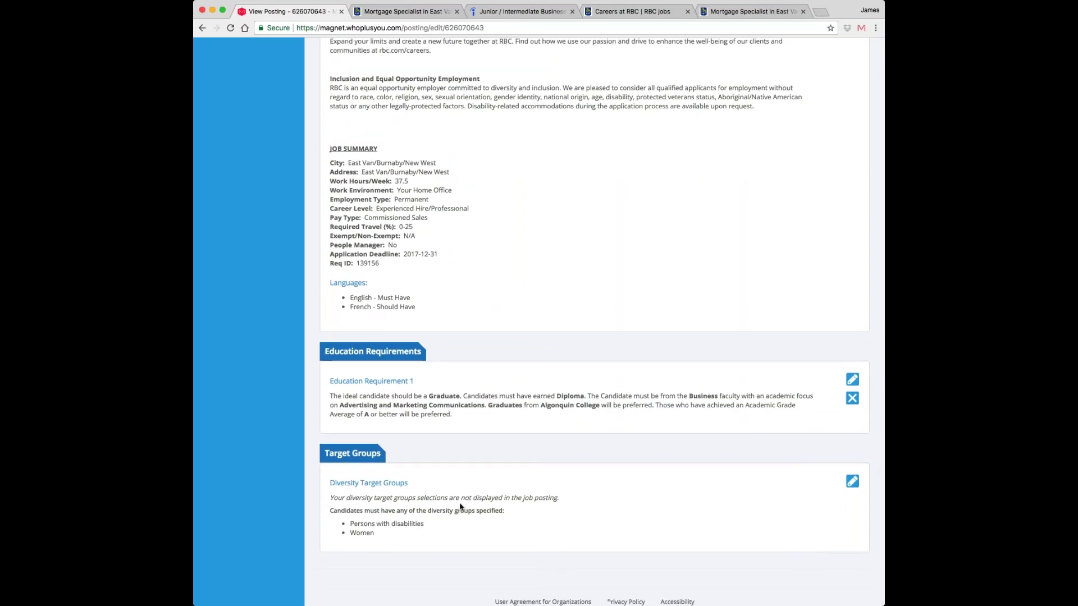
scroll(457, 507, down, 5)
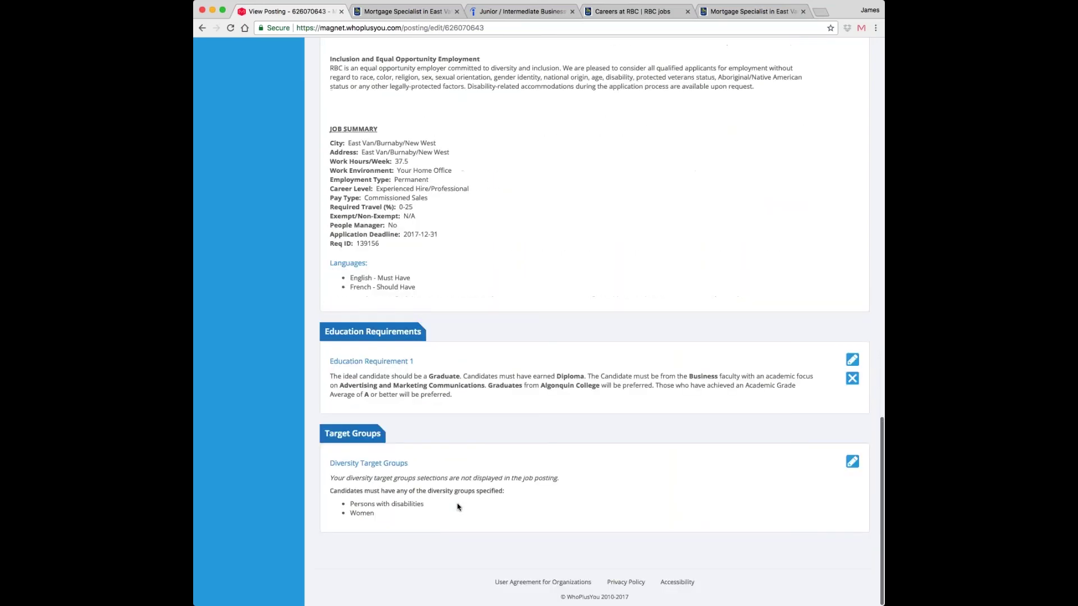
click(848, 466)
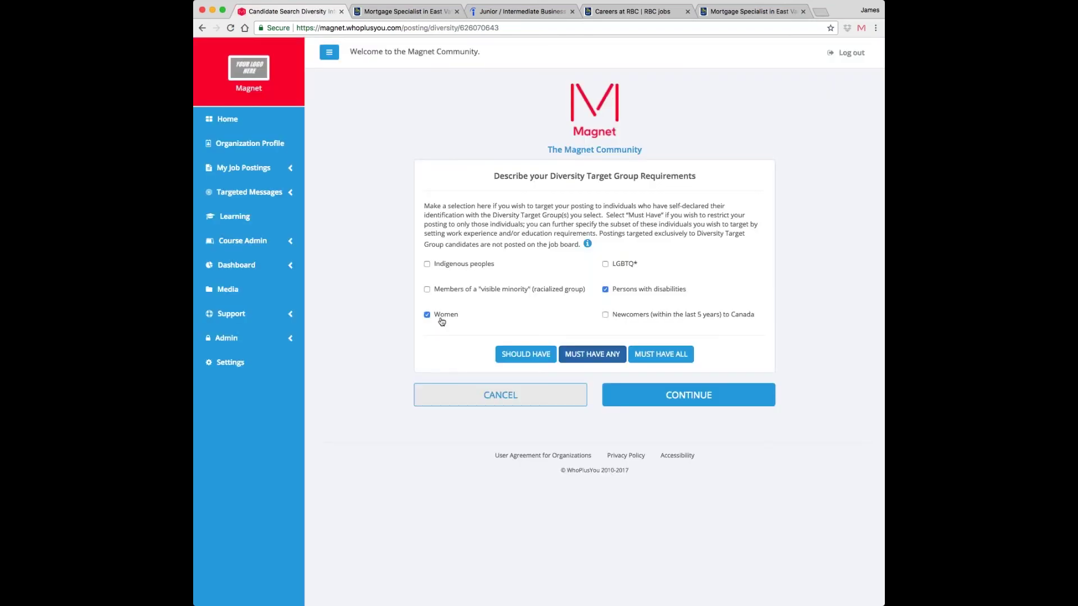
click(606, 289)
click(427, 315)
- Target visible minority members as a should-have group, yielding 137 qualified candidates
click(468, 292)
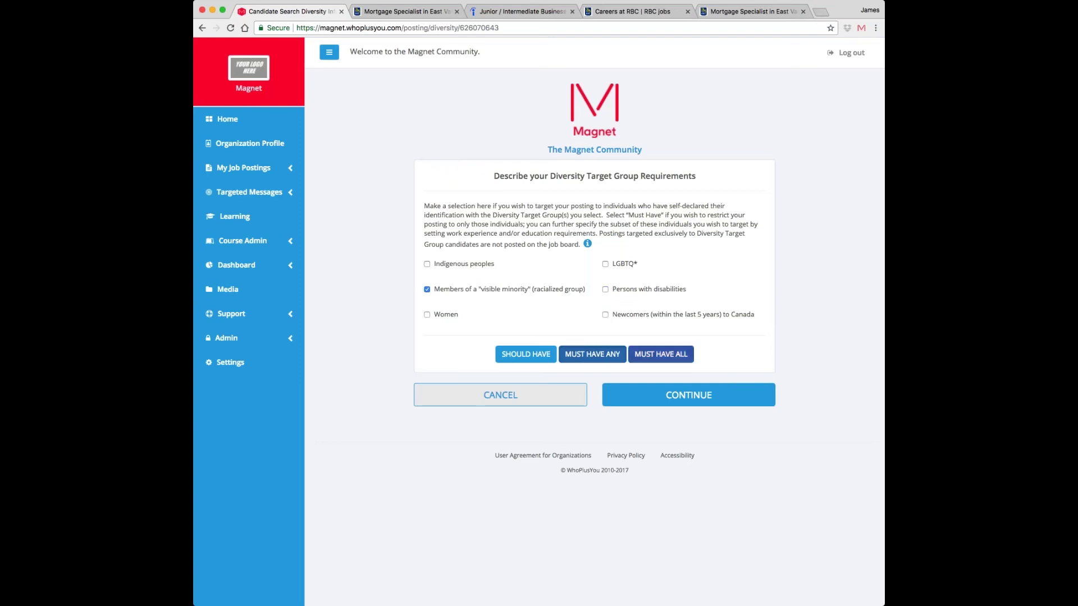
click(534, 356)
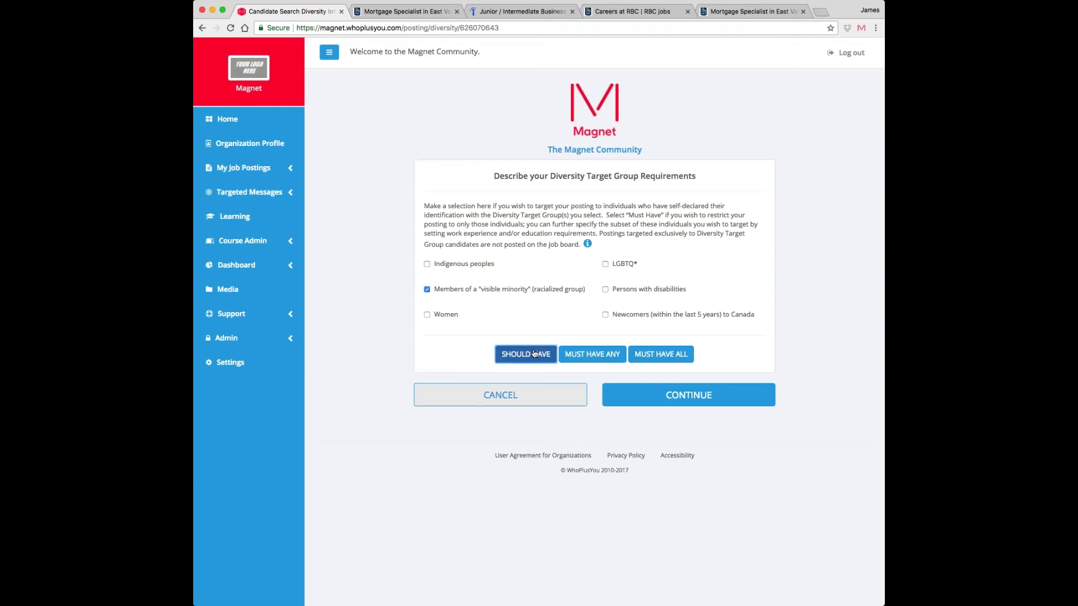
click(627, 392)
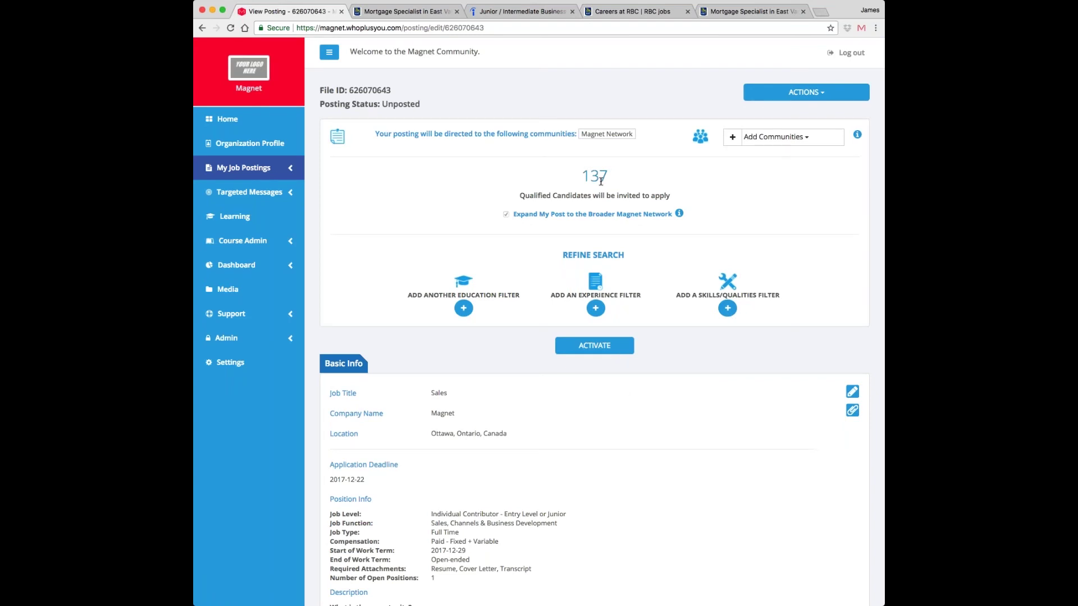
scroll(601, 181, down, 1)
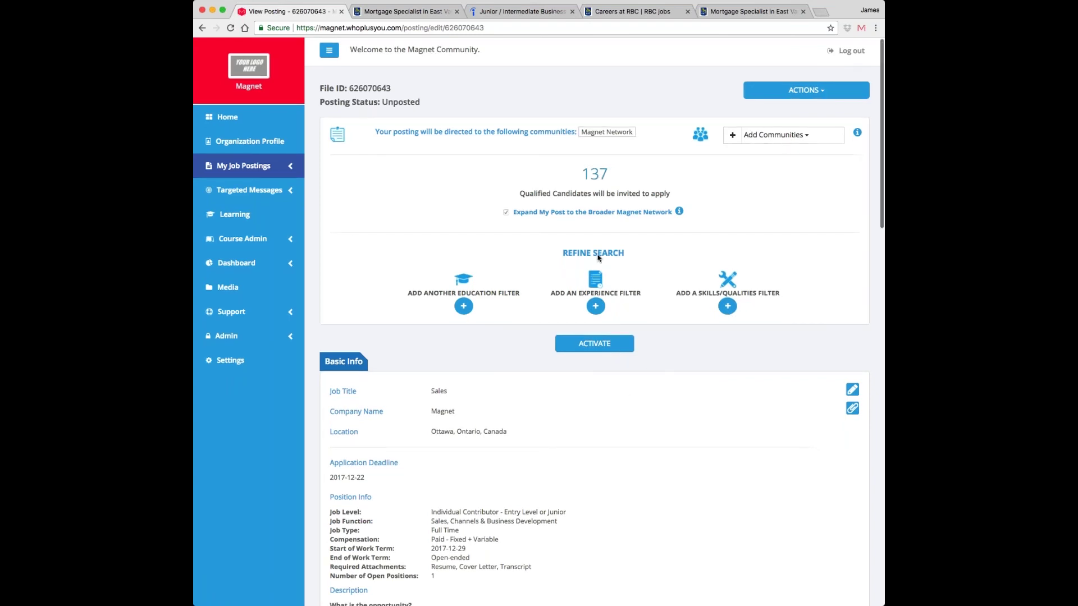
scroll(595, 276, down, 7)
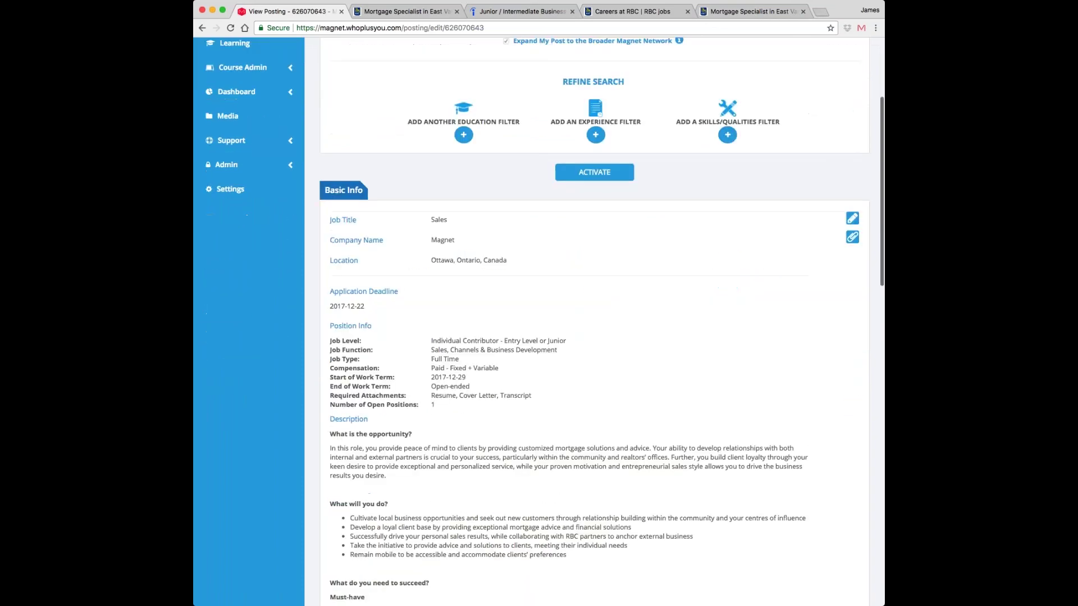
scroll(595, 276, up, 6)
scroll(595, 286, up, 2)
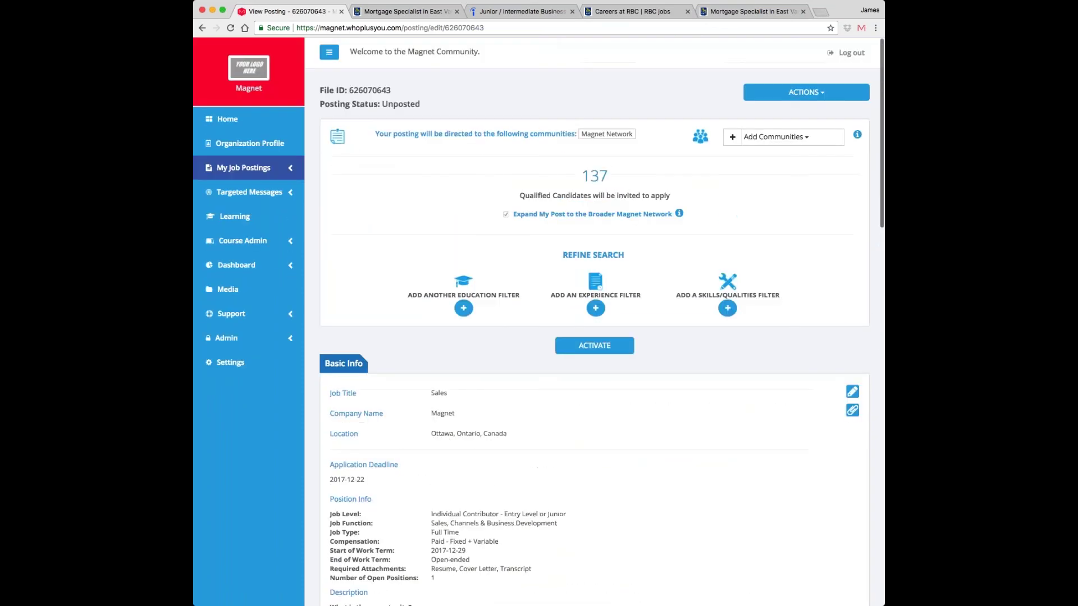
scroll(612, 437, down, 6)
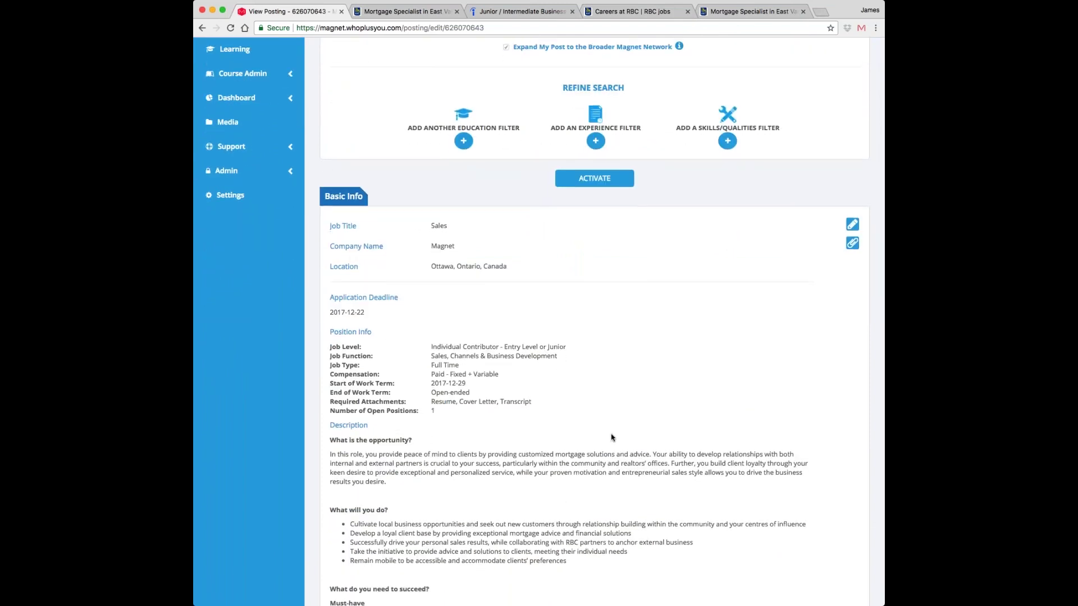
scroll(632, 444, down, 1)
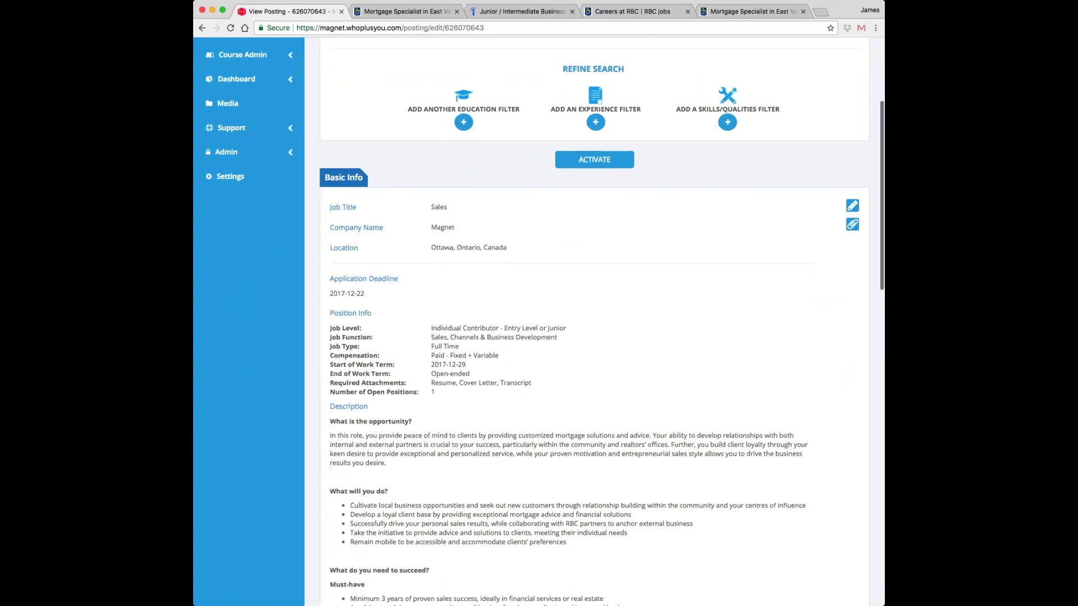
scroll(649, 491, down, 1)
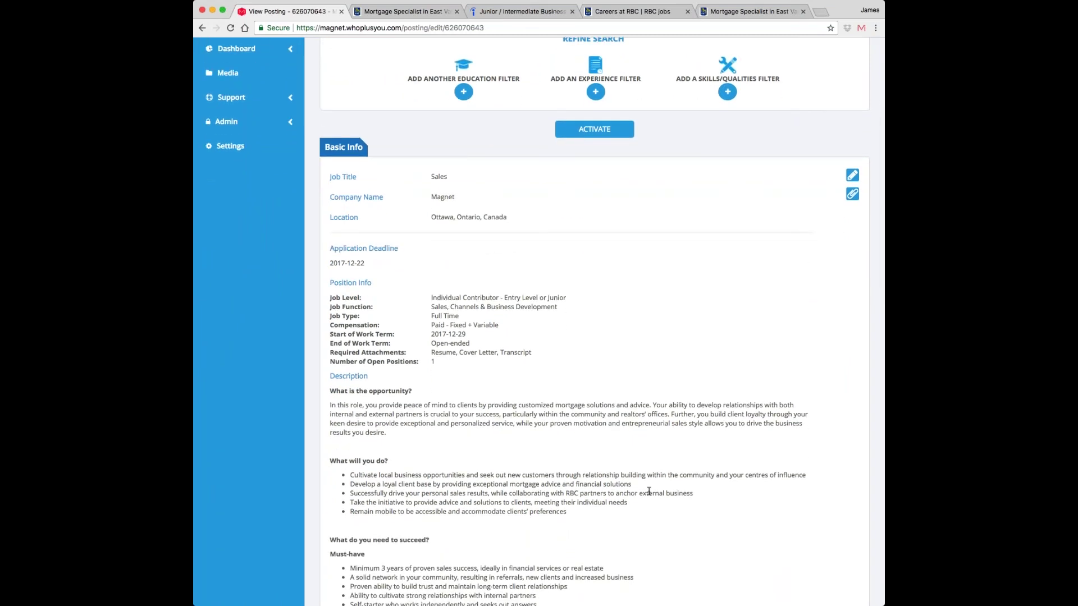
scroll(649, 492, up, 5)
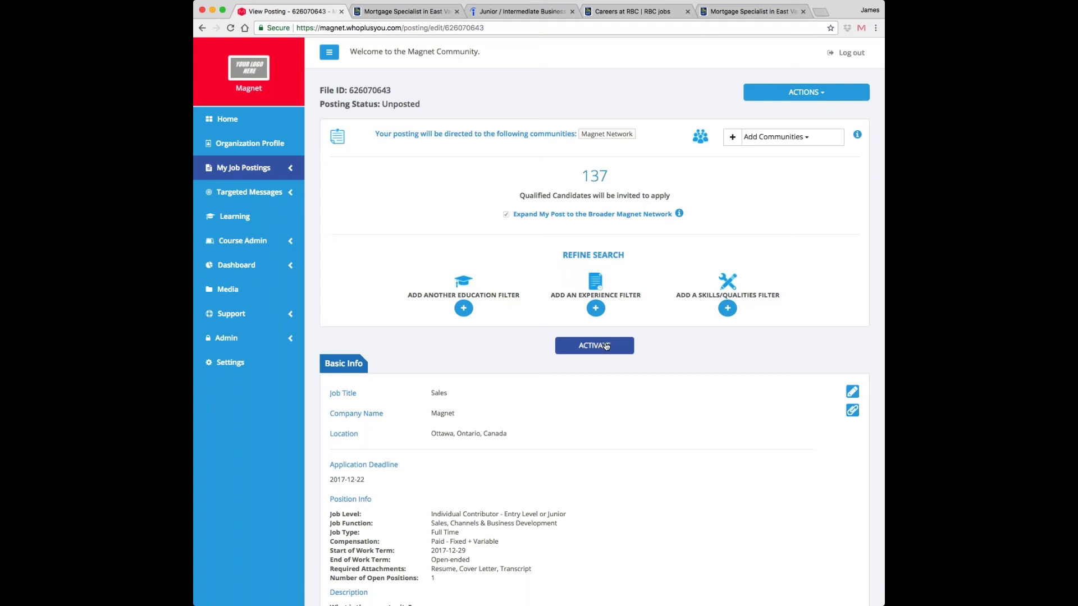
click(607, 347)
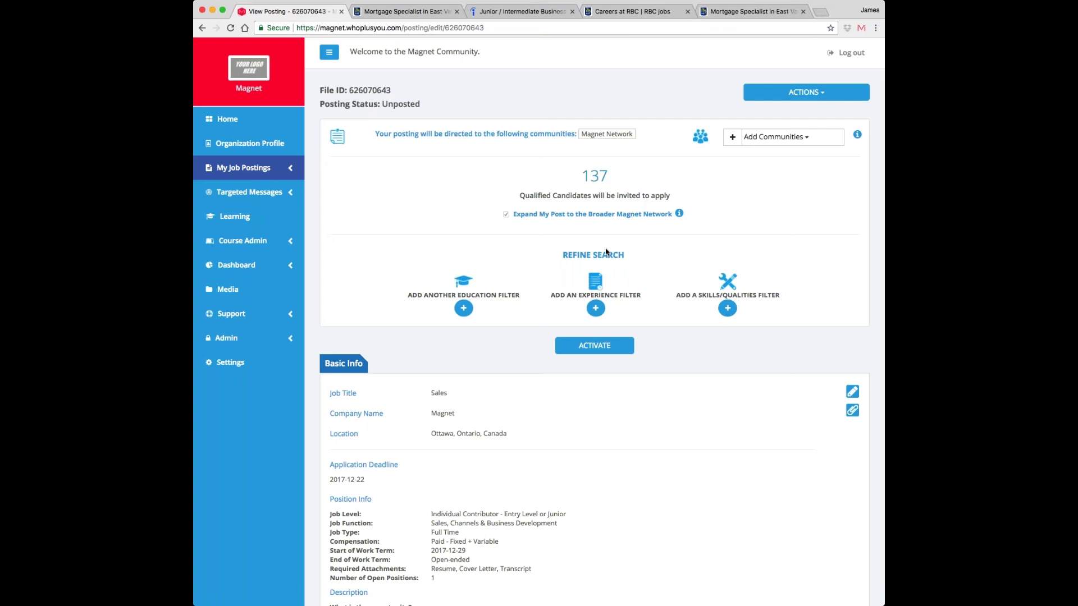
- Go to View Applicants under My Job Postings and select the suspended Manufacturing Engineer posting
click(237, 174)
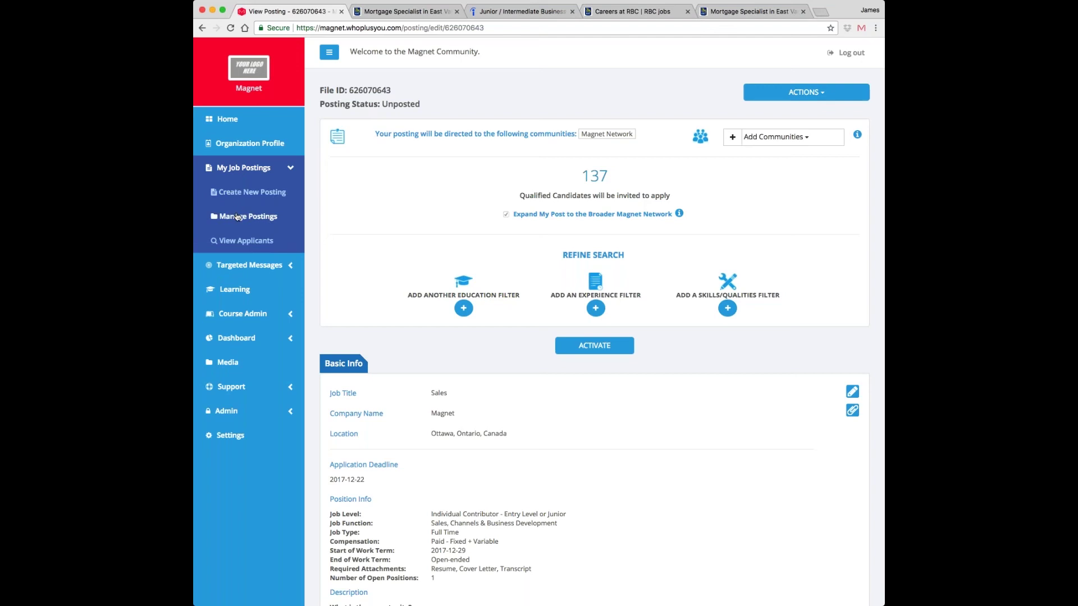
click(238, 242)
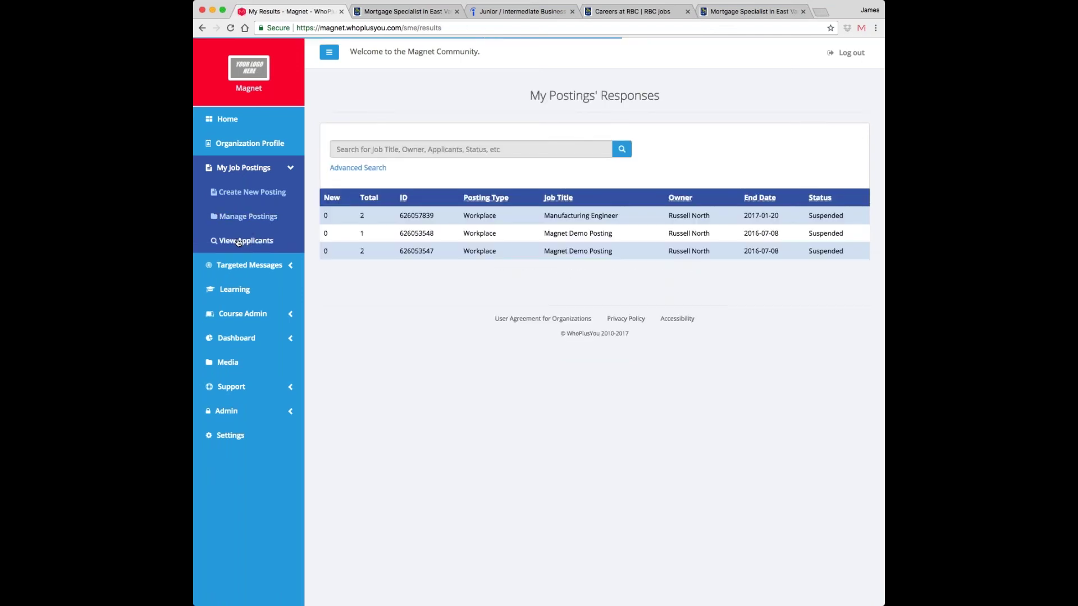
click(582, 216)
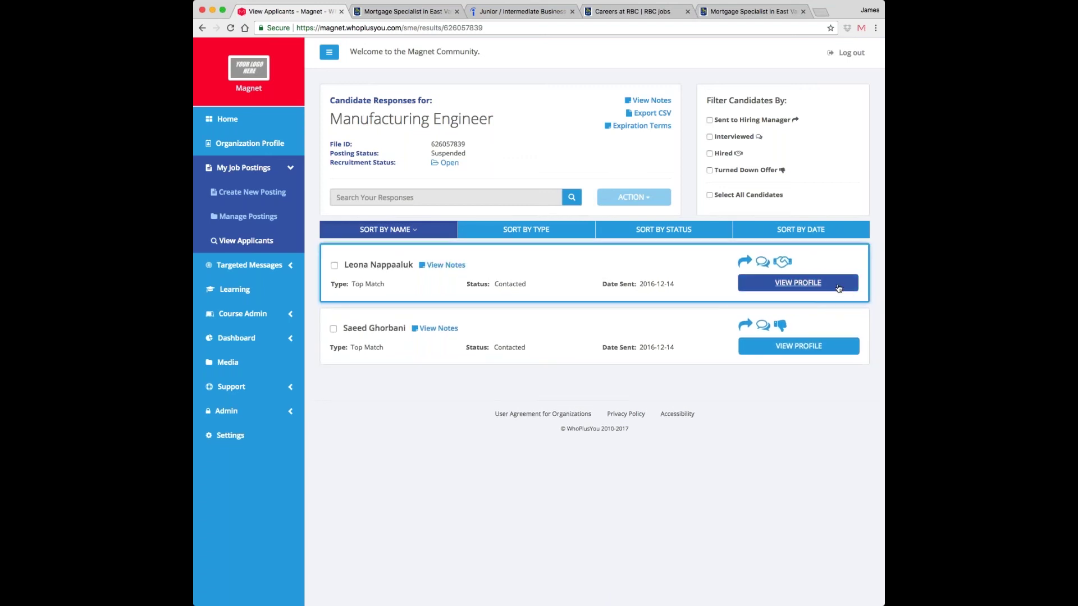
- Open the first top-match candidate's Magnet Resume and review experience, education and skills
click(809, 289)
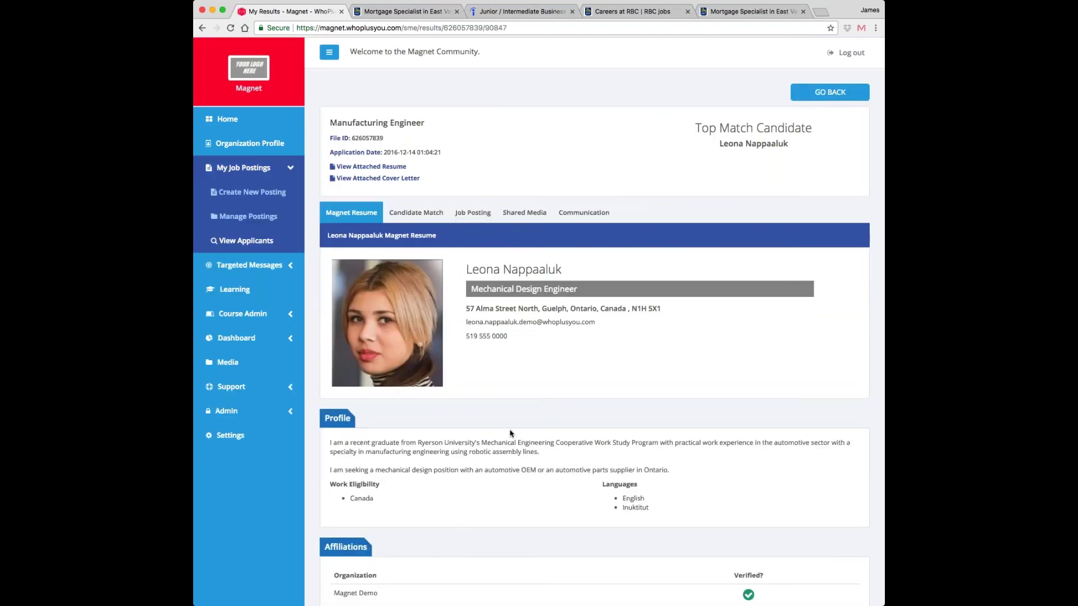
scroll(512, 435, down, 1)
scroll(595, 322, down, 8)
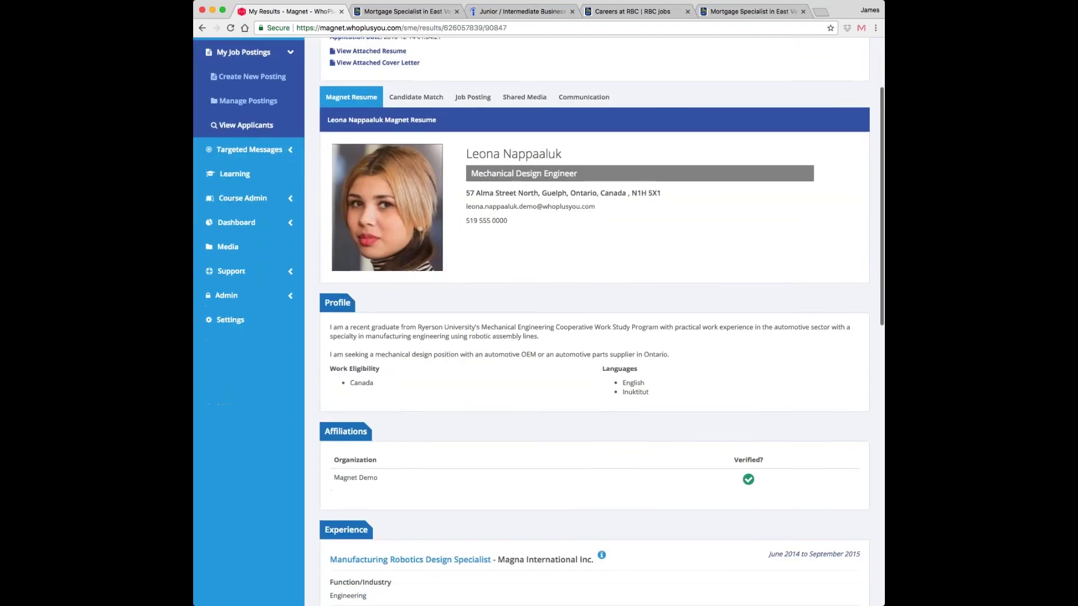
scroll(594, 322, down, 6)
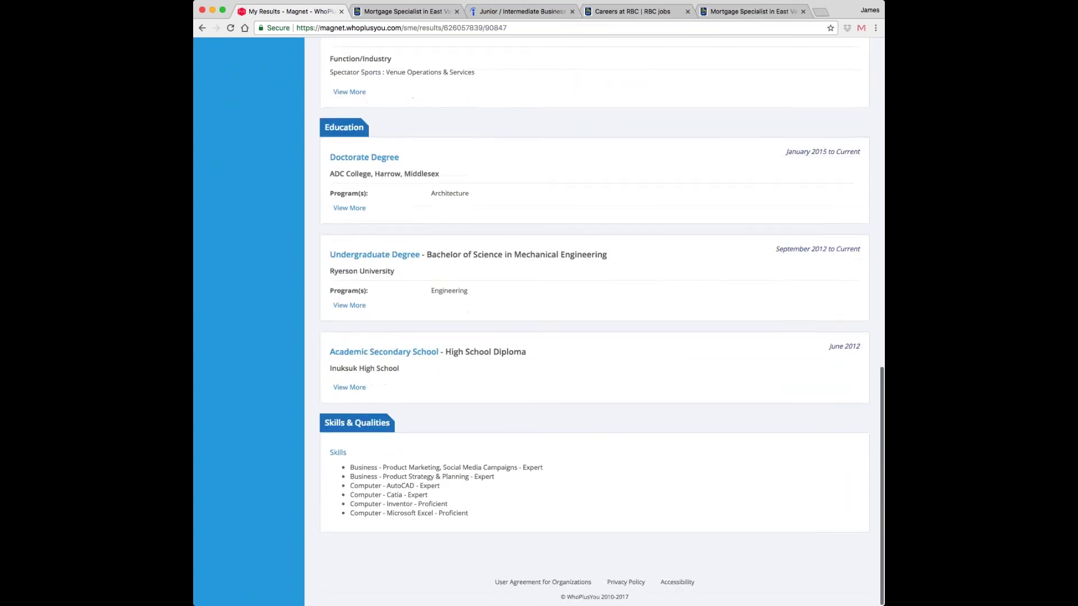
scroll(595, 321, up, 15)
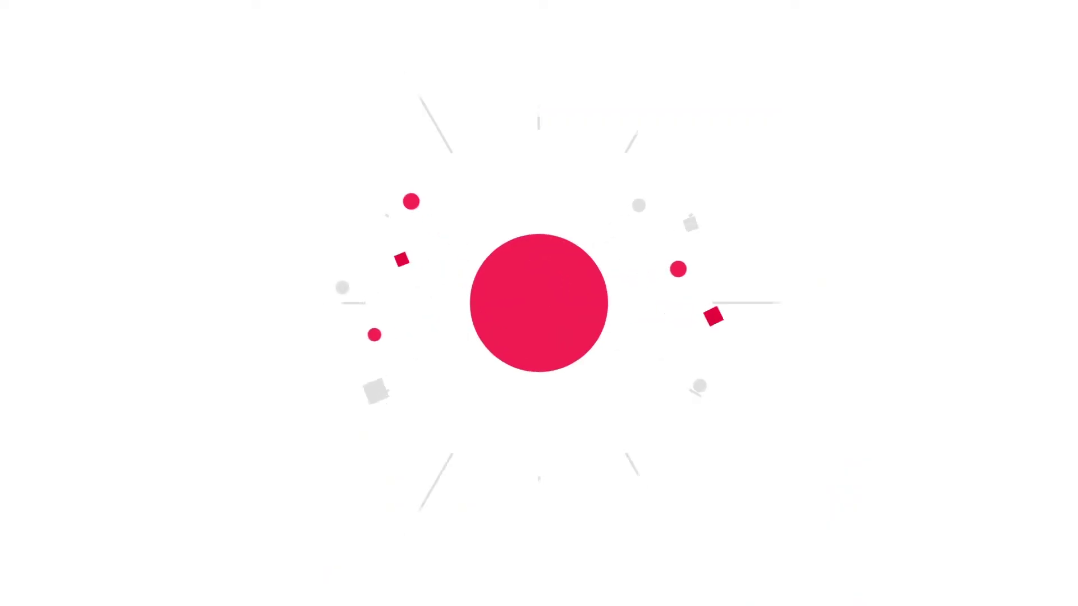